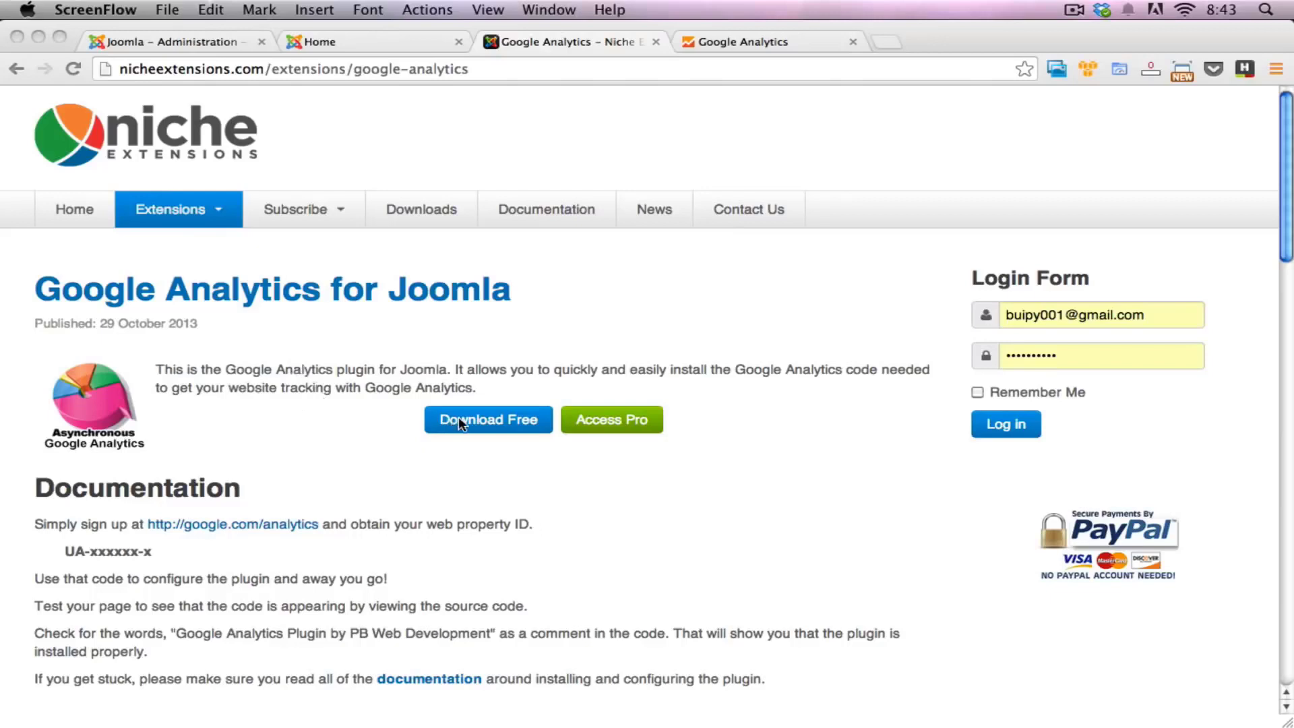
Step: Open the free Google Analytics for Joomla download and view the files of the 4.1 Free release
left_click(379, 401)
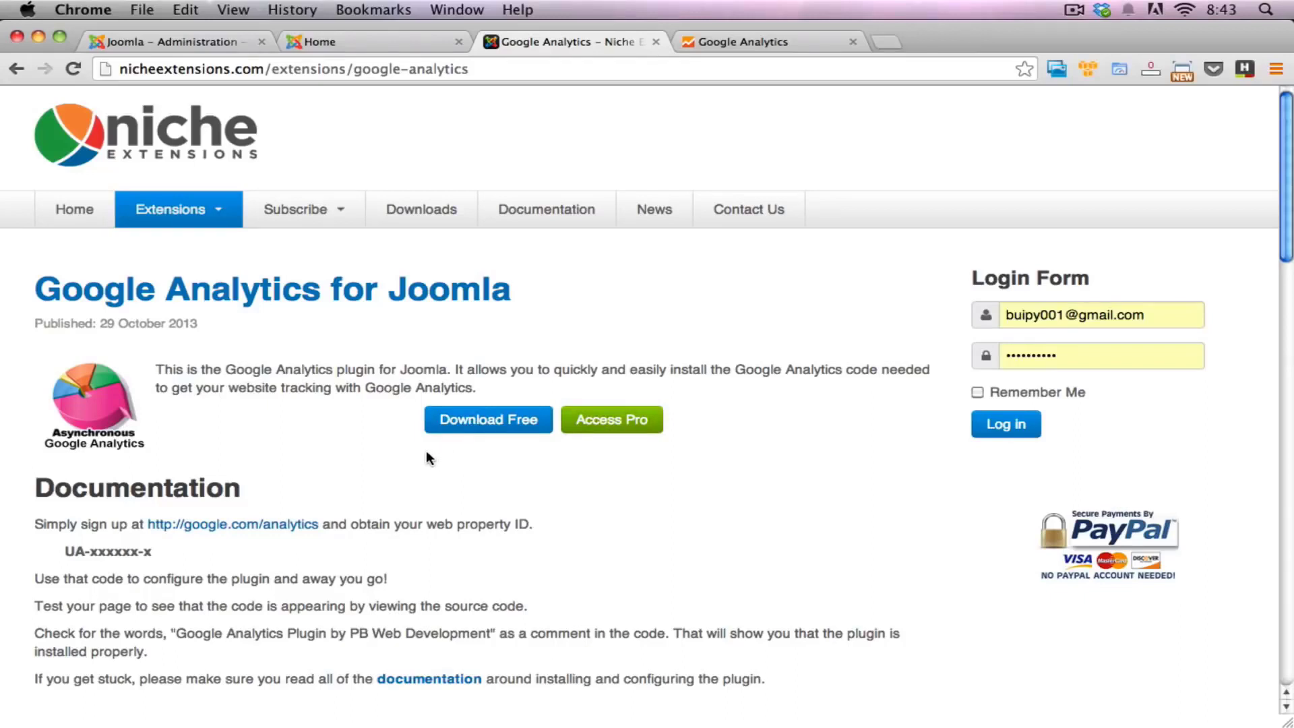
left_click(472, 424)
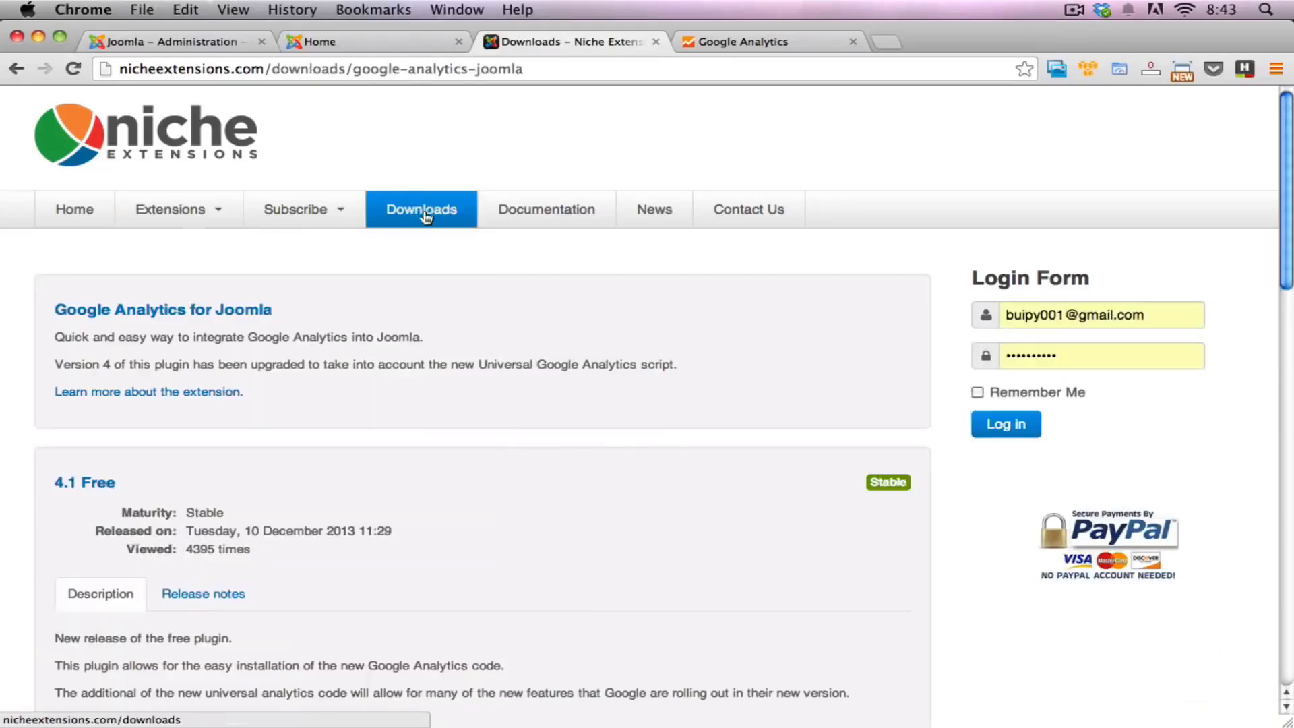
scroll(409, 494, "down", 3)
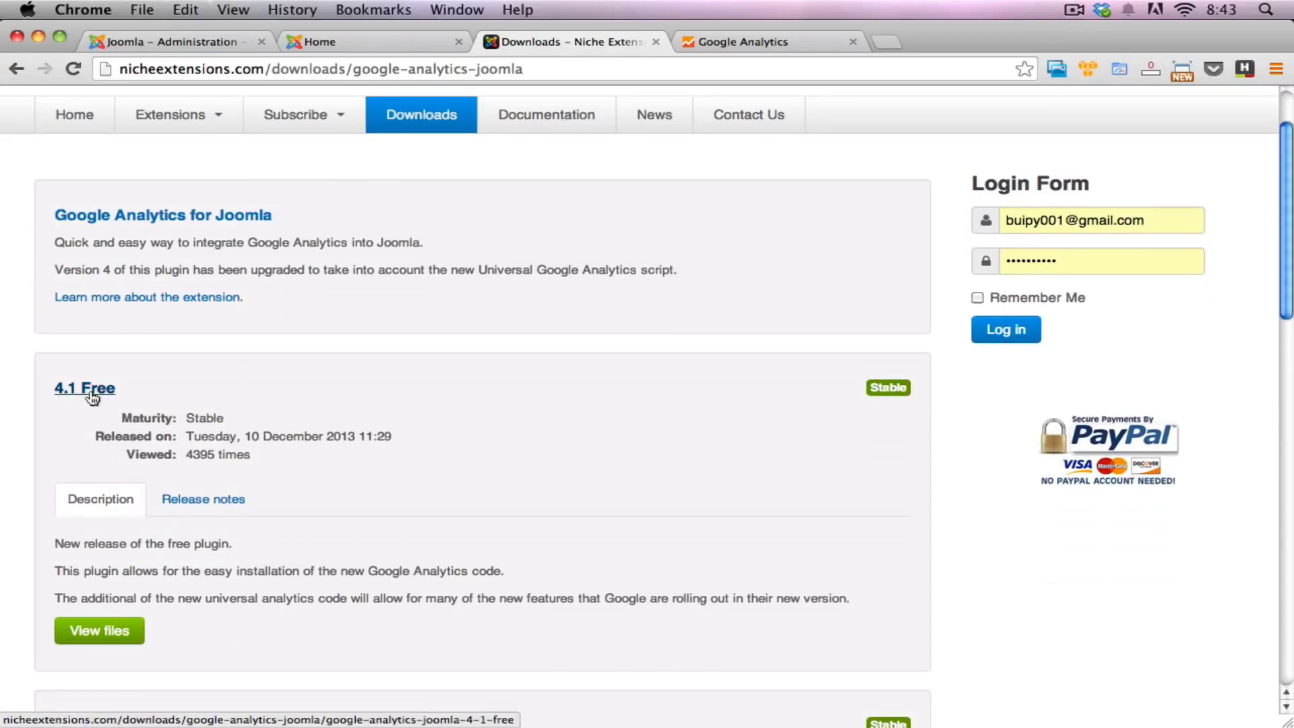
scroll(135, 463, "down", 3)
left_click(135, 529)
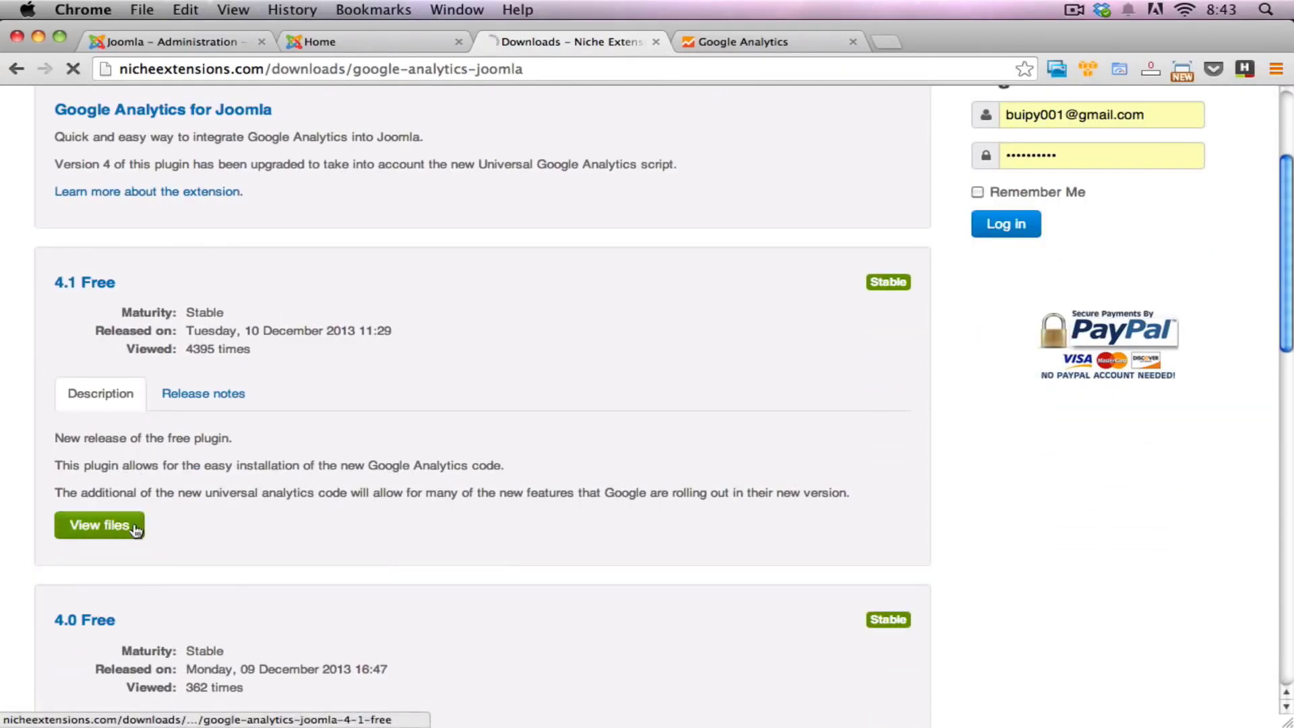
Step: Download the Google Analytics 4.1 for Joomla package to the Desktop as plg_googleanalytics-v4.1, replacing the existing file
scroll(372, 517, "down", 3)
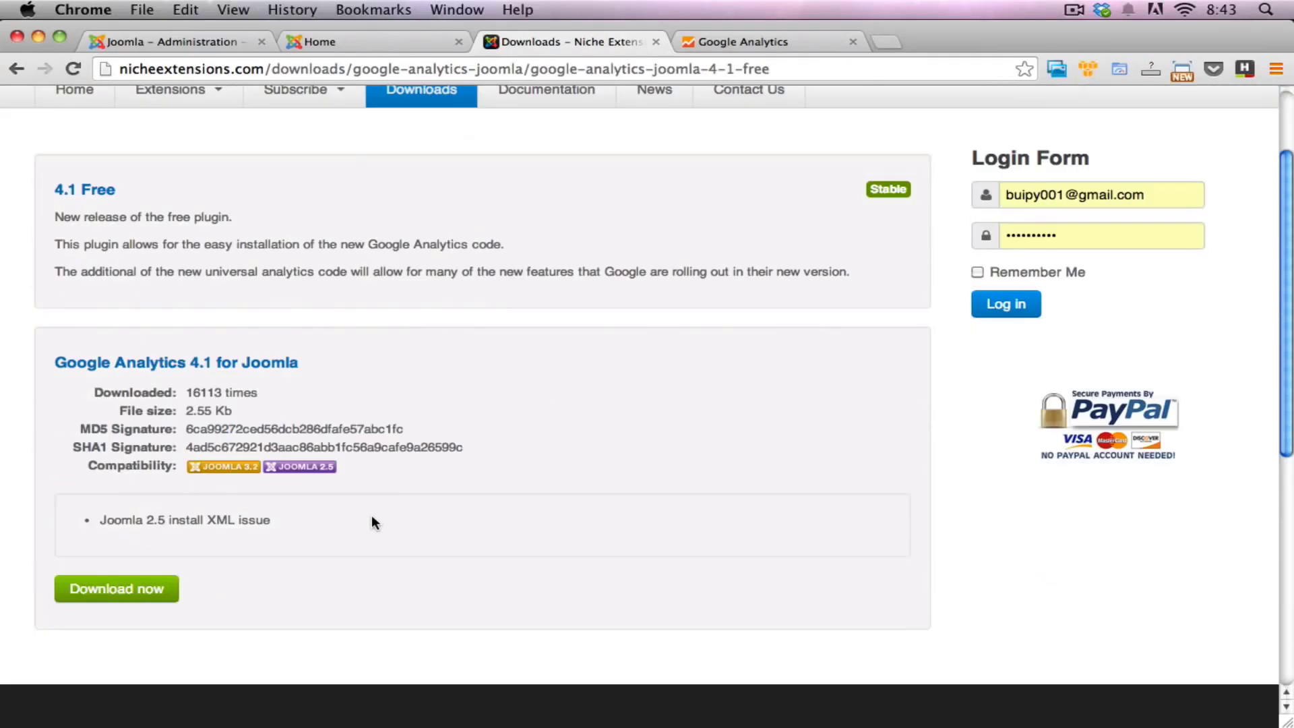
scroll(372, 522, "down", 5)
scroll(202, 222, "up", 1)
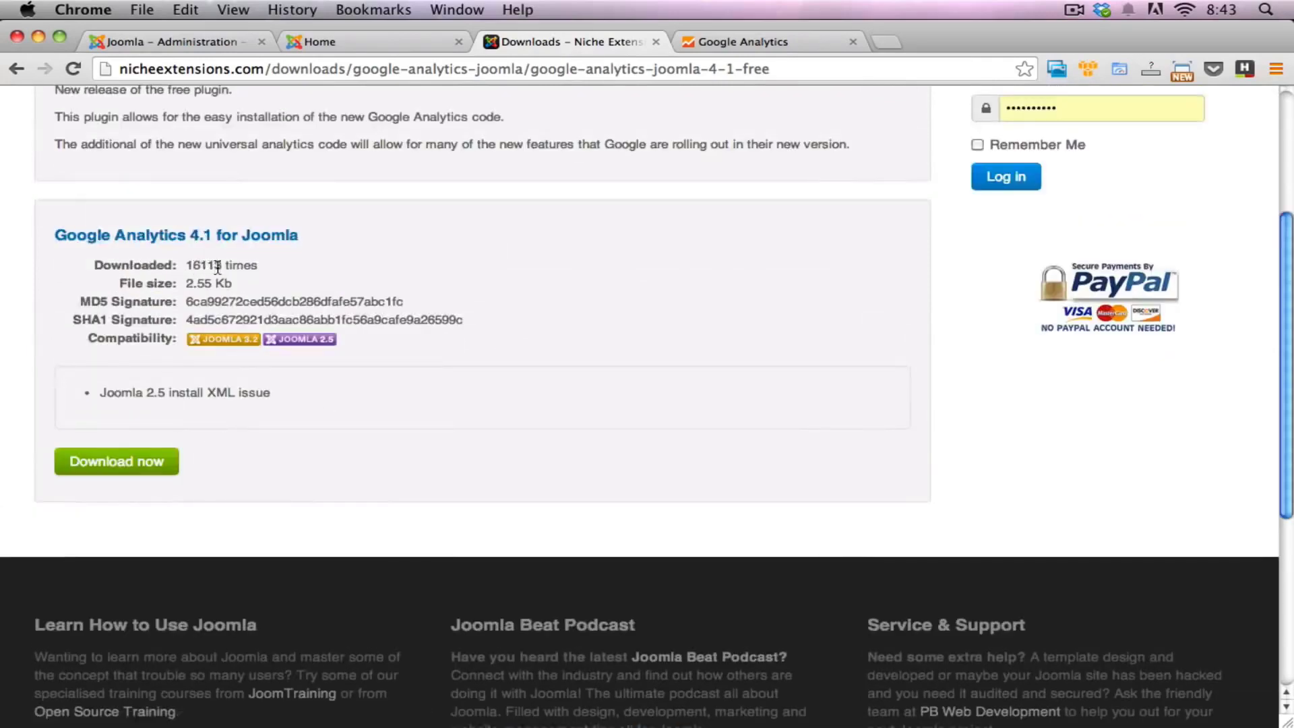
scroll(309, 299, "up", 1)
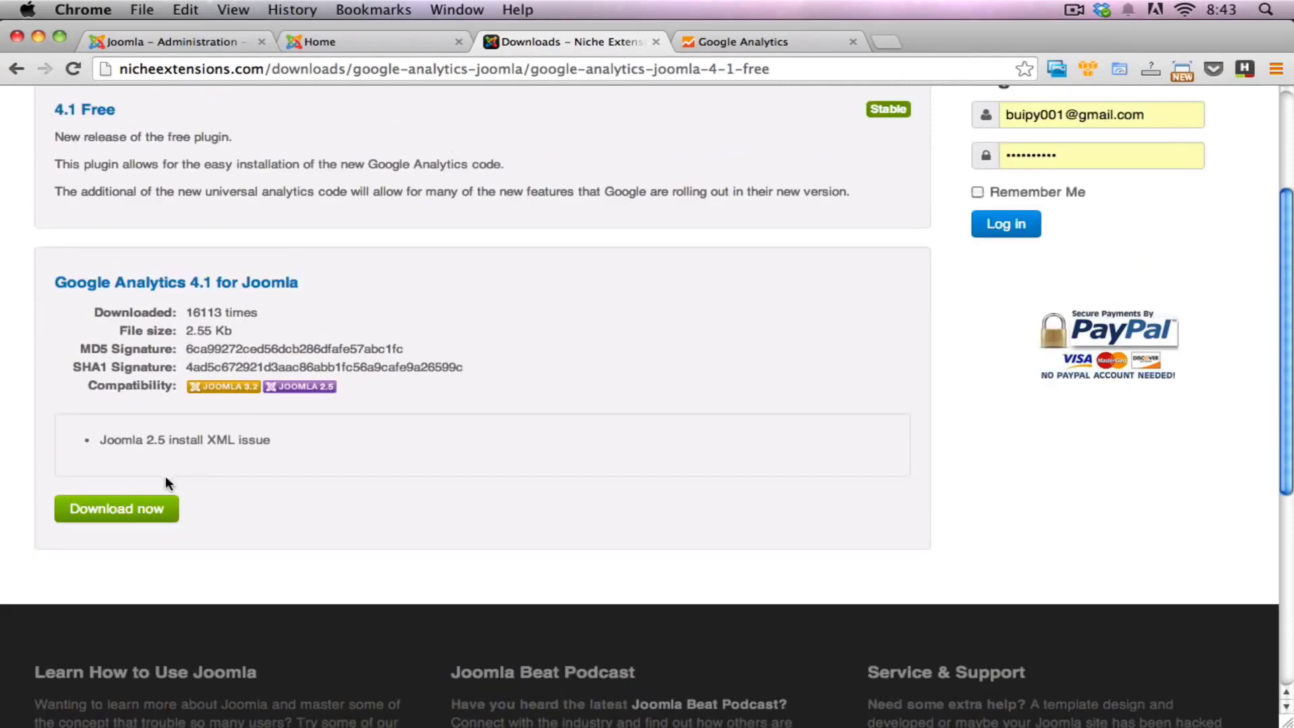
left_click(149, 510)
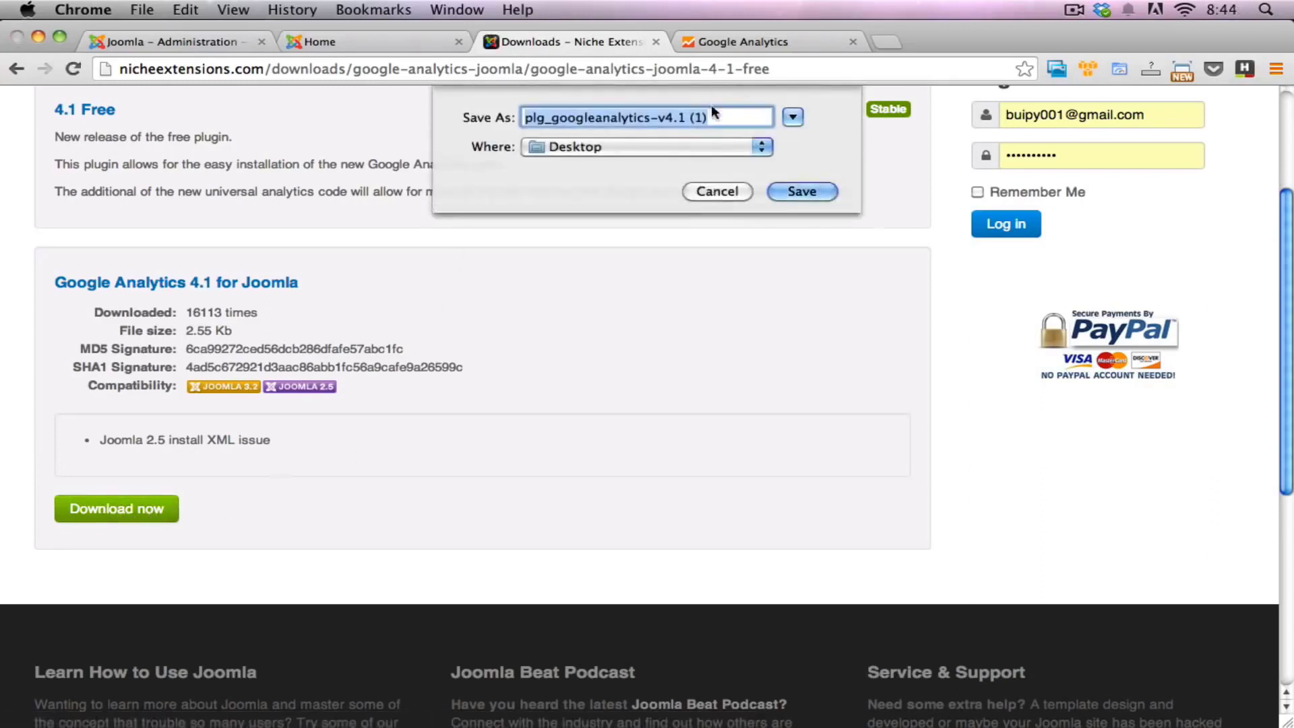
left_click(686, 117)
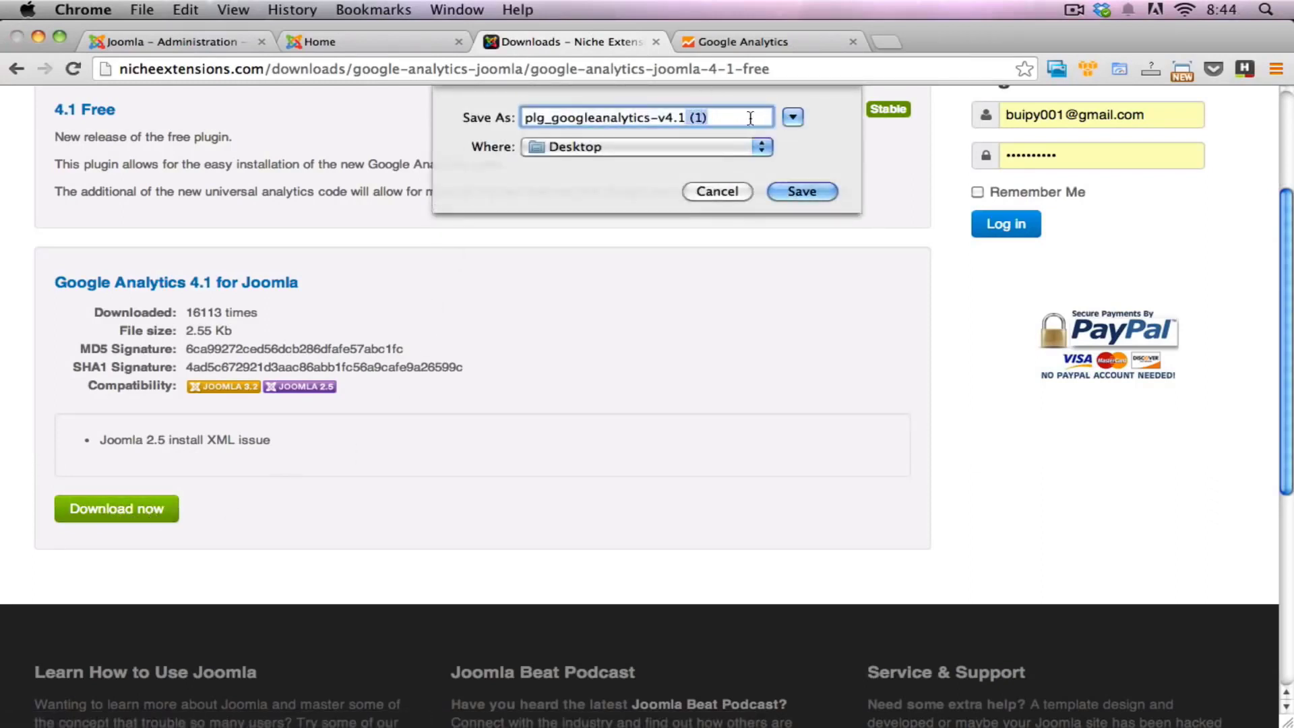
key("Delete")
key("Delete")
key("Delete")
left_click(804, 191)
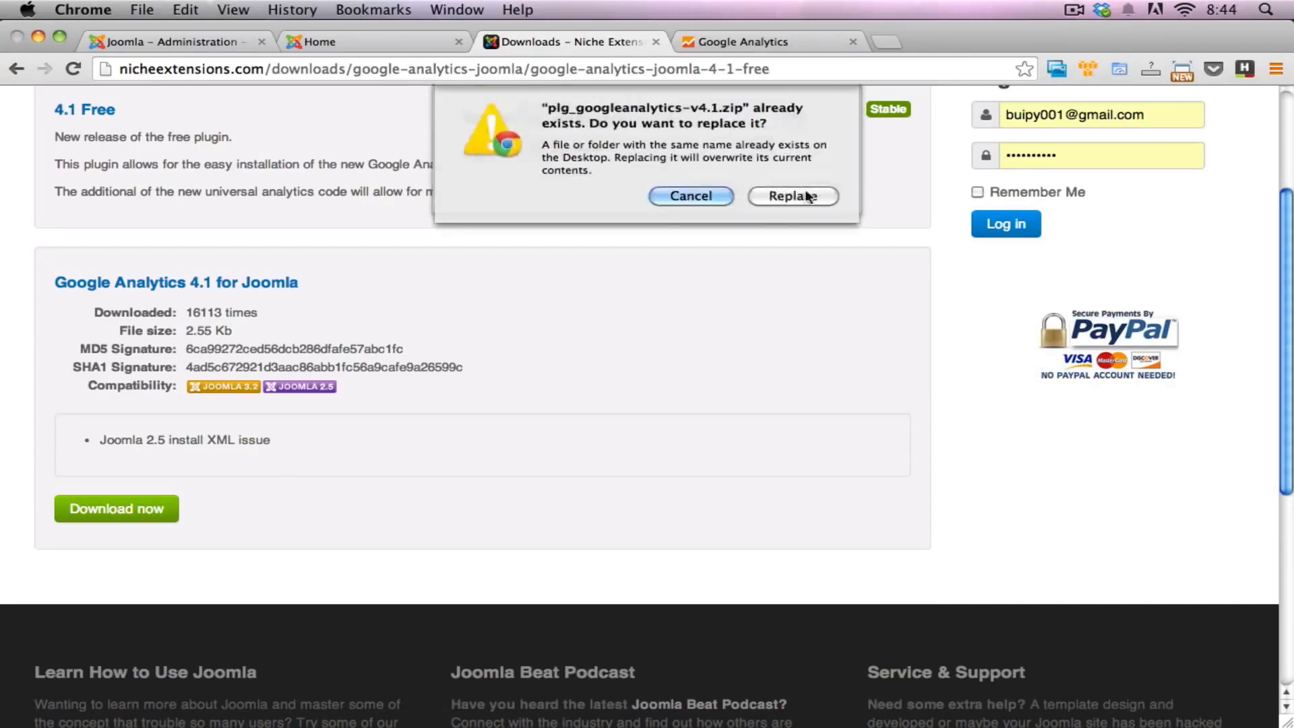
left_click(697, 194)
key("Return")
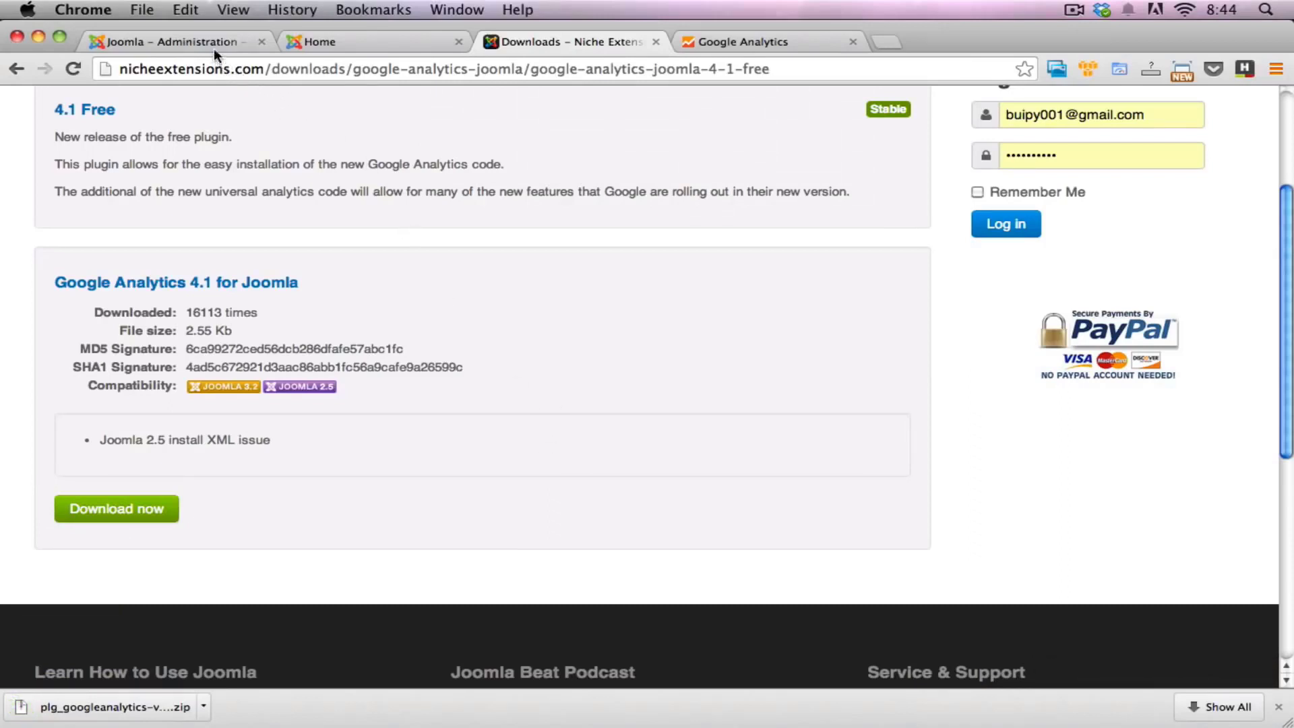
Step: Switch to the Joomla administration site and open the Extension Manager
scroll(345, 283, "up", 3)
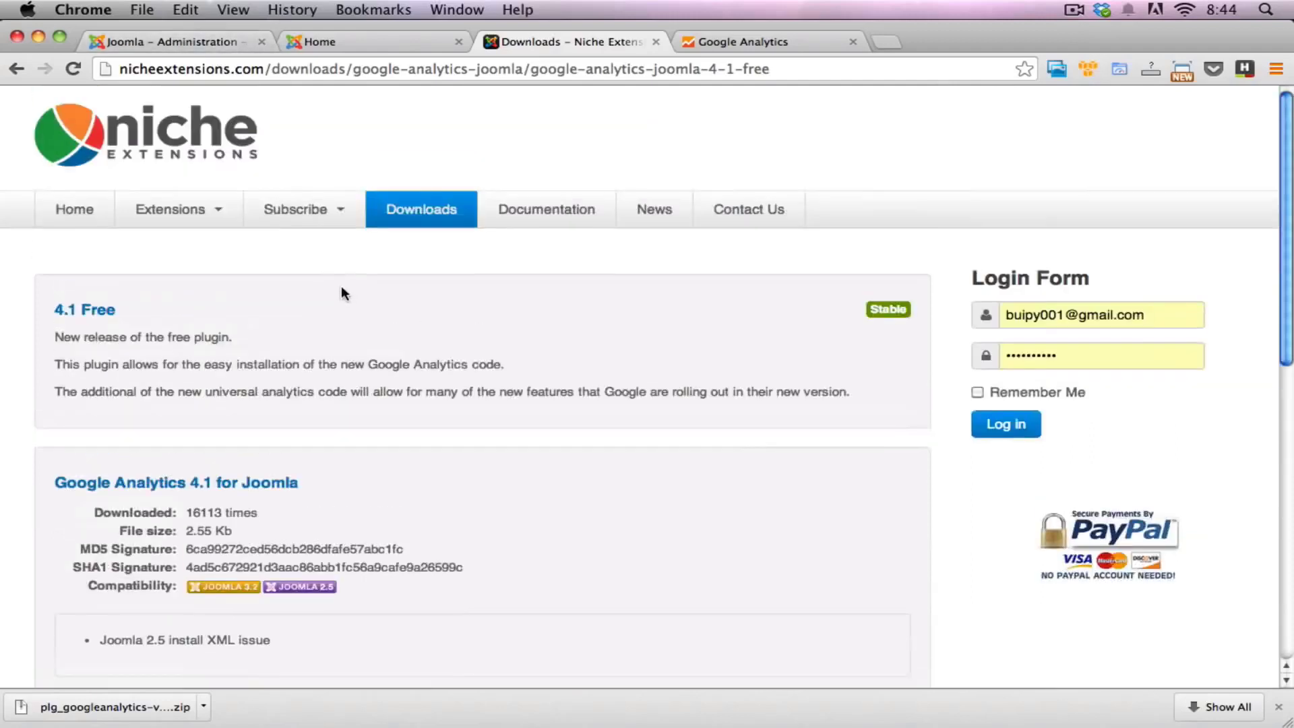
scroll(297, 323, "down", 1)
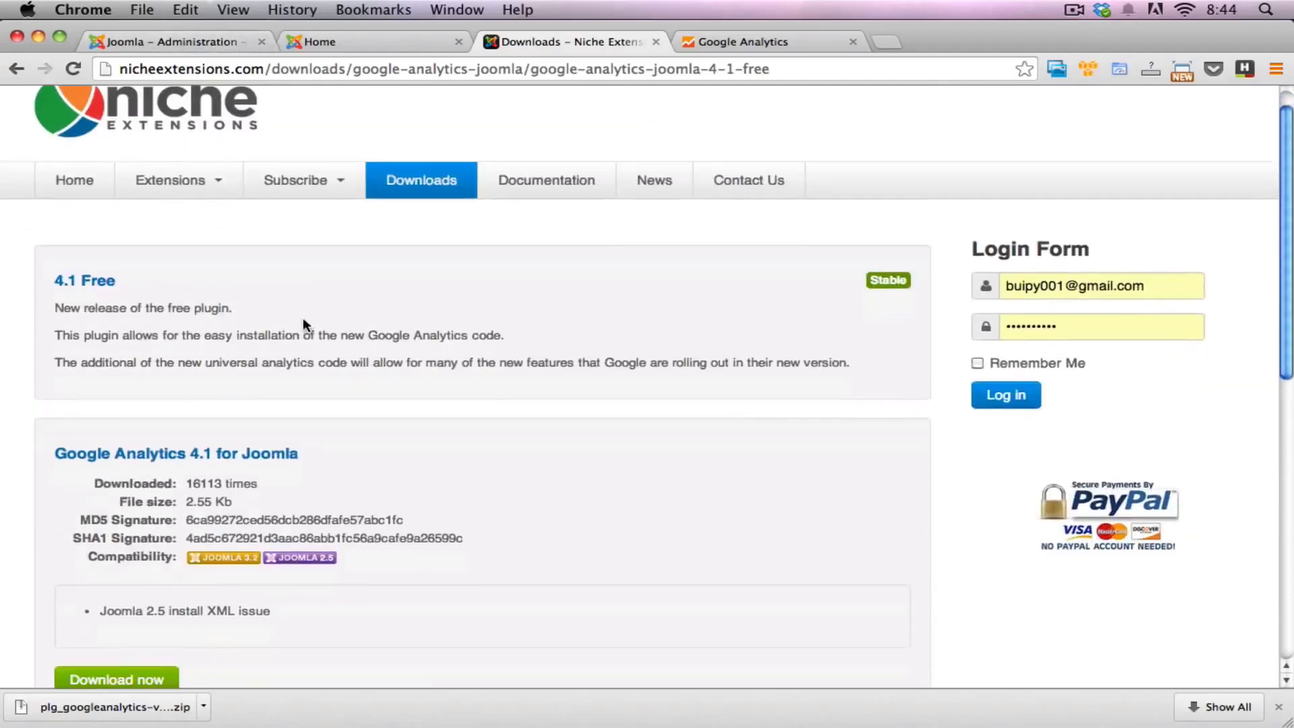
left_click(200, 43)
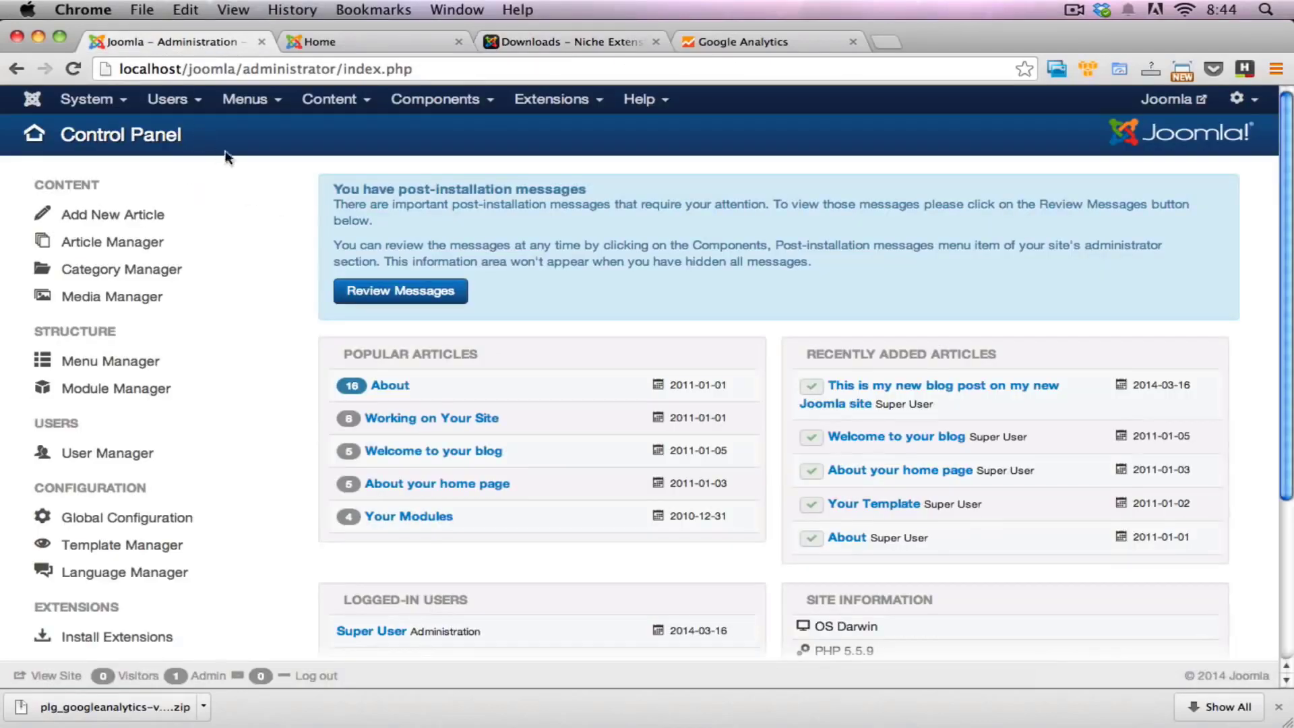
left_click(555, 108)
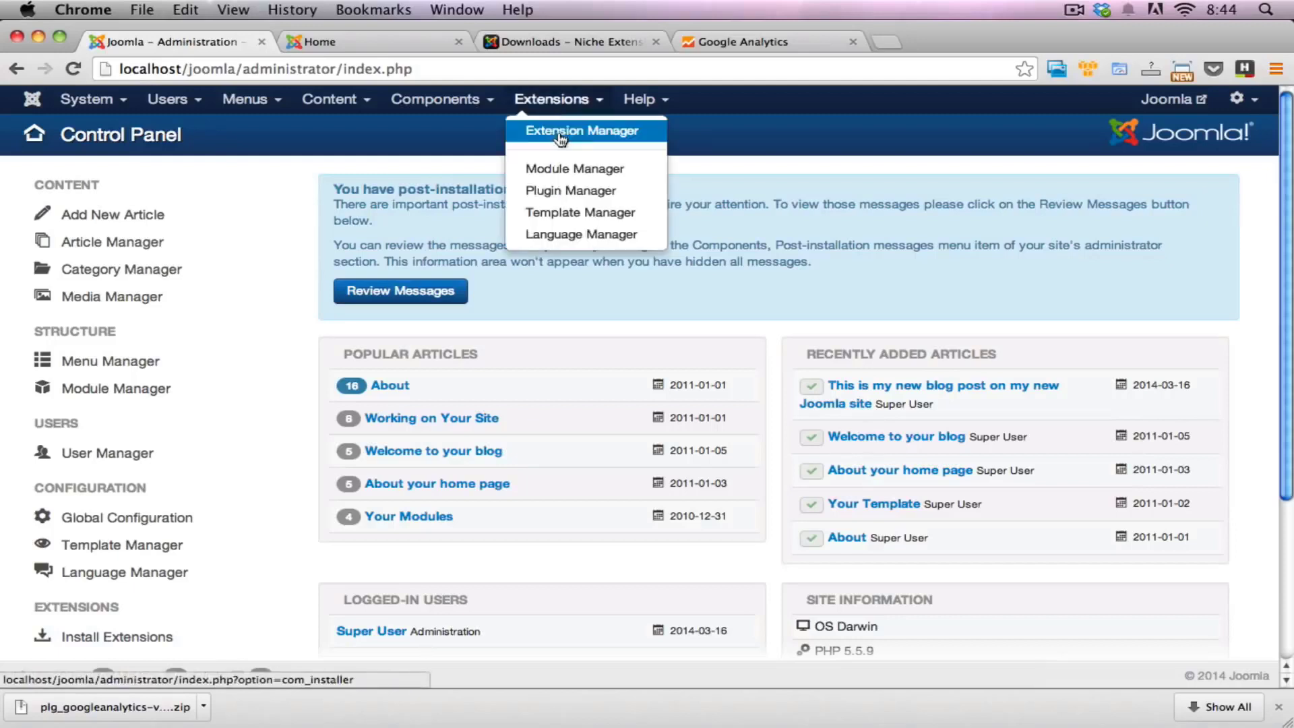
left_click(560, 132)
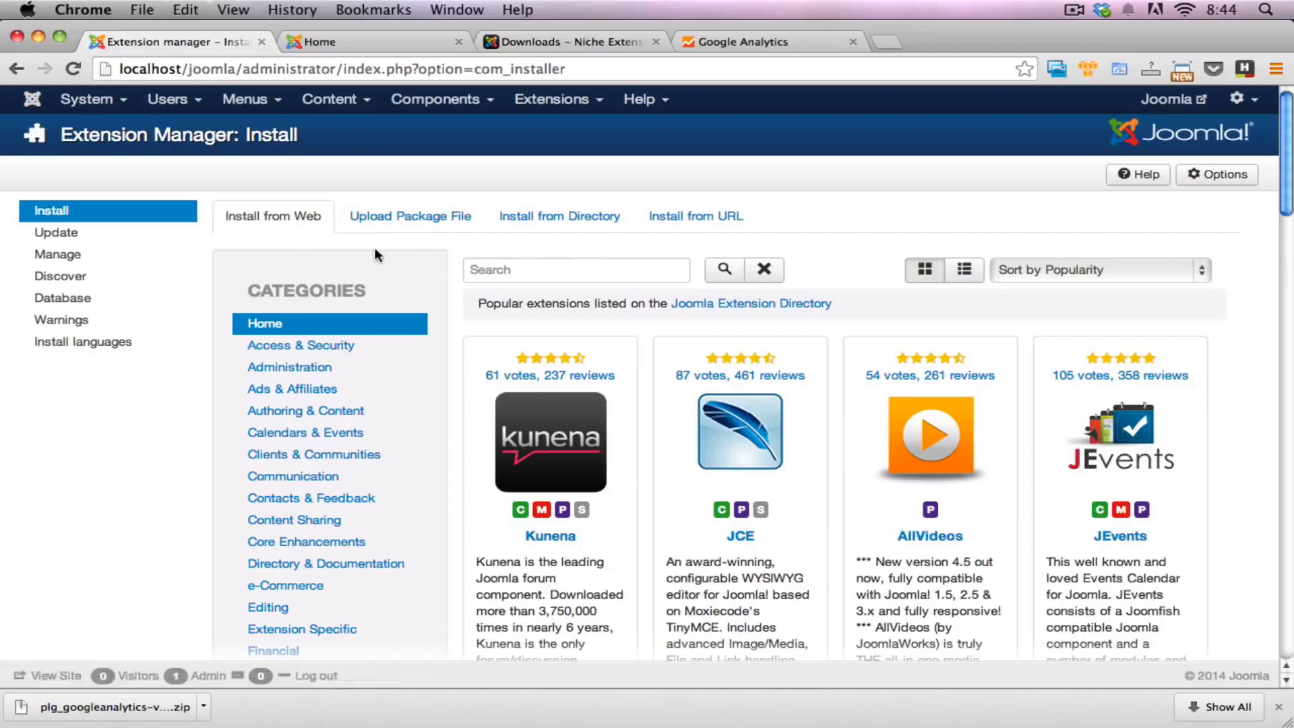
Step: Dismiss the browser's download bar and search the web extension catalogue for "google analytics"
scroll(411, 303, "down", 6)
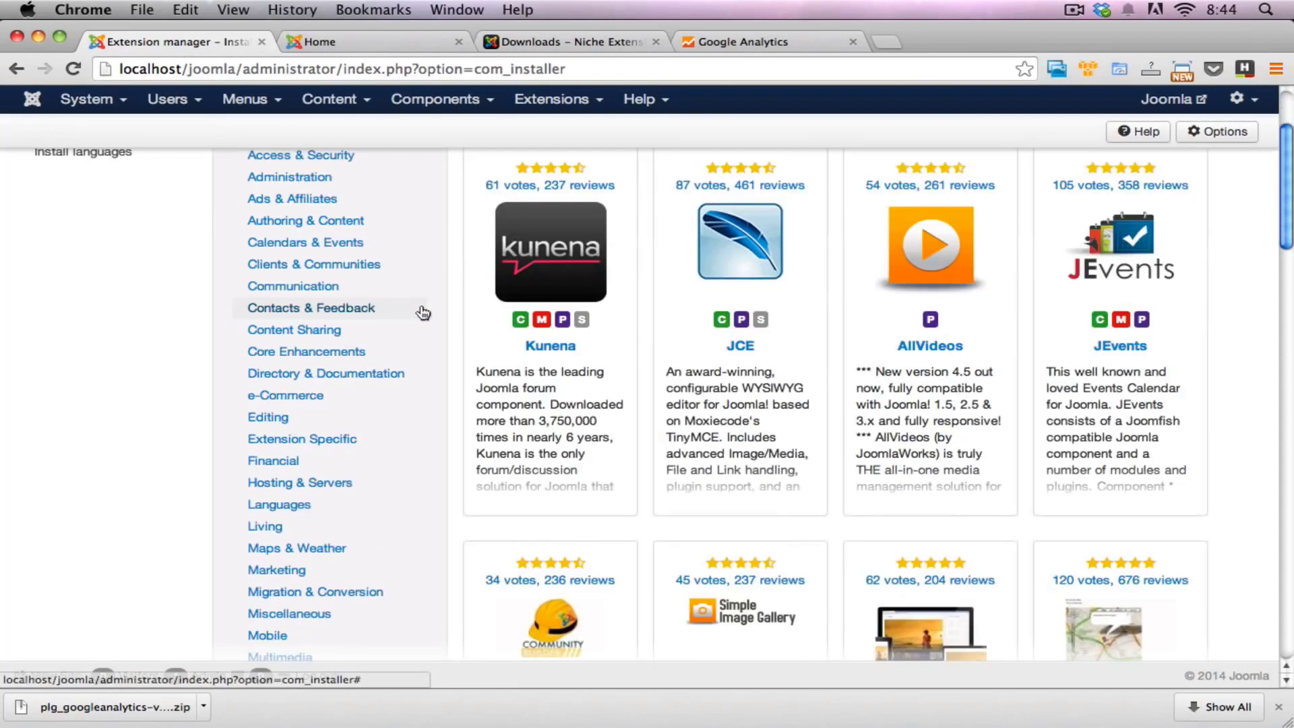
scroll(424, 317, "down", 4)
scroll(427, 329, "up", 10)
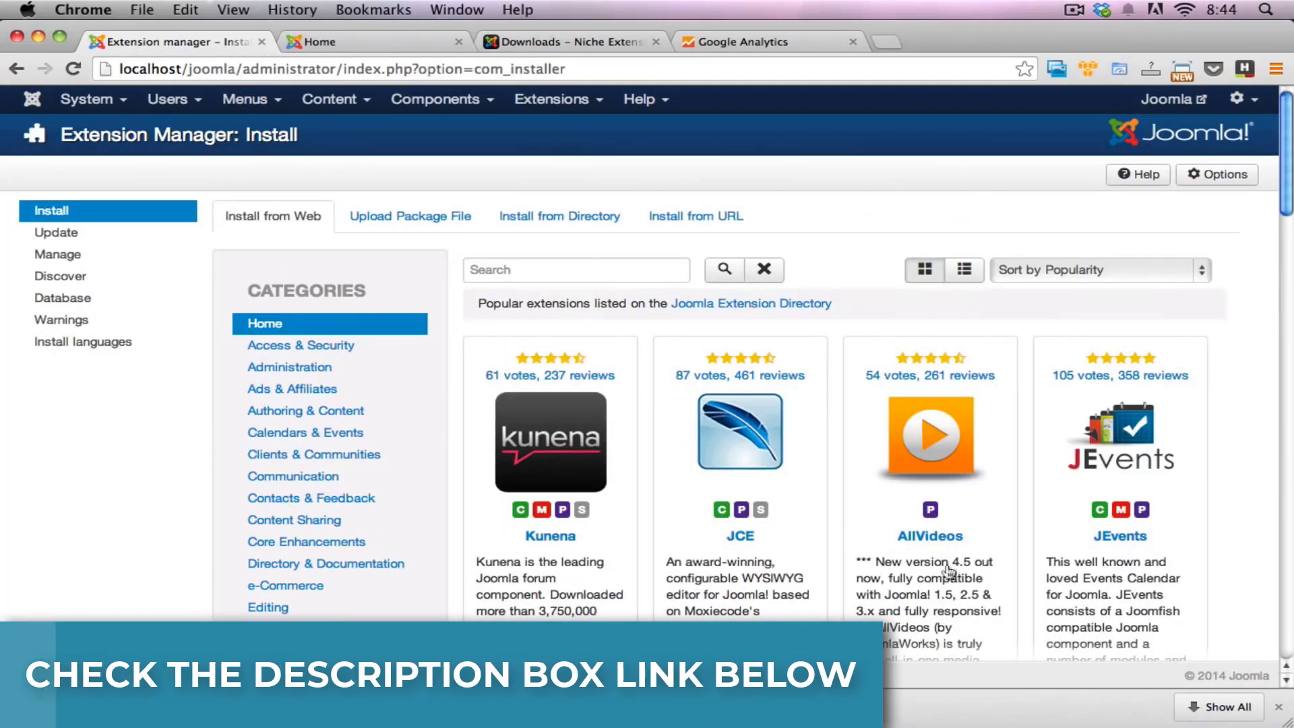
left_click(1275, 706)
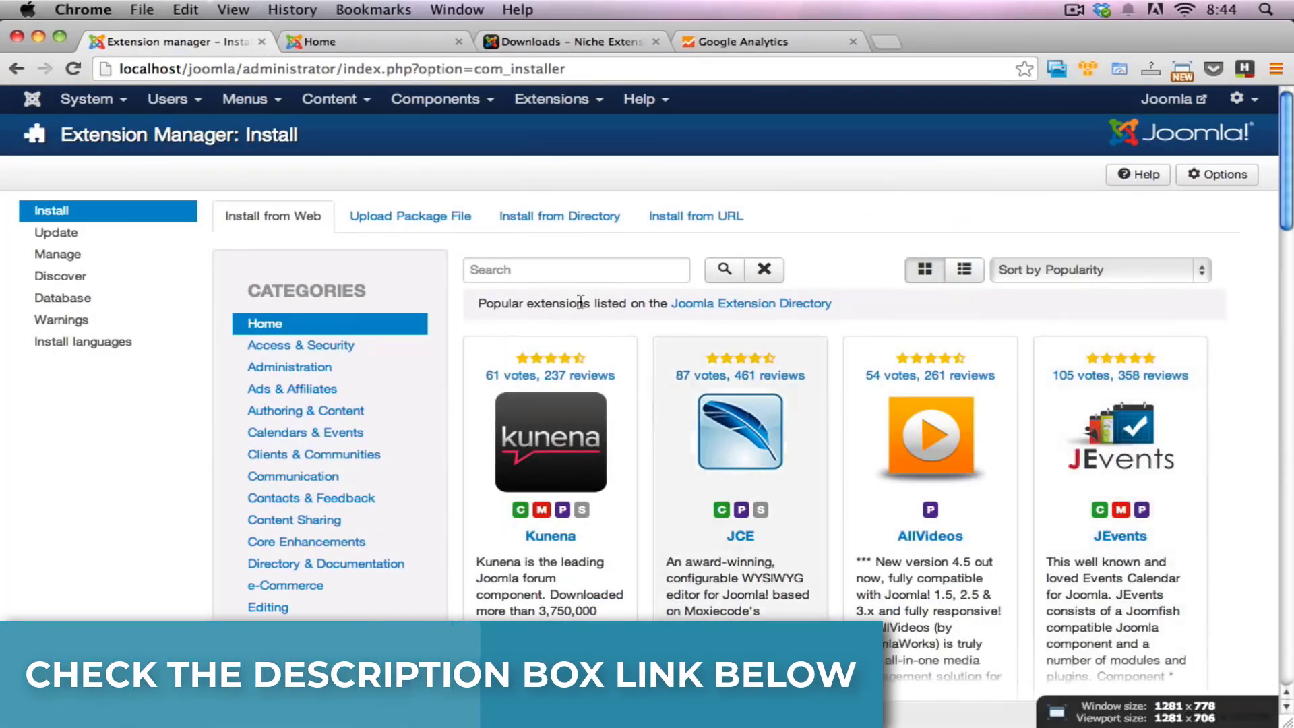
left_click(551, 280)
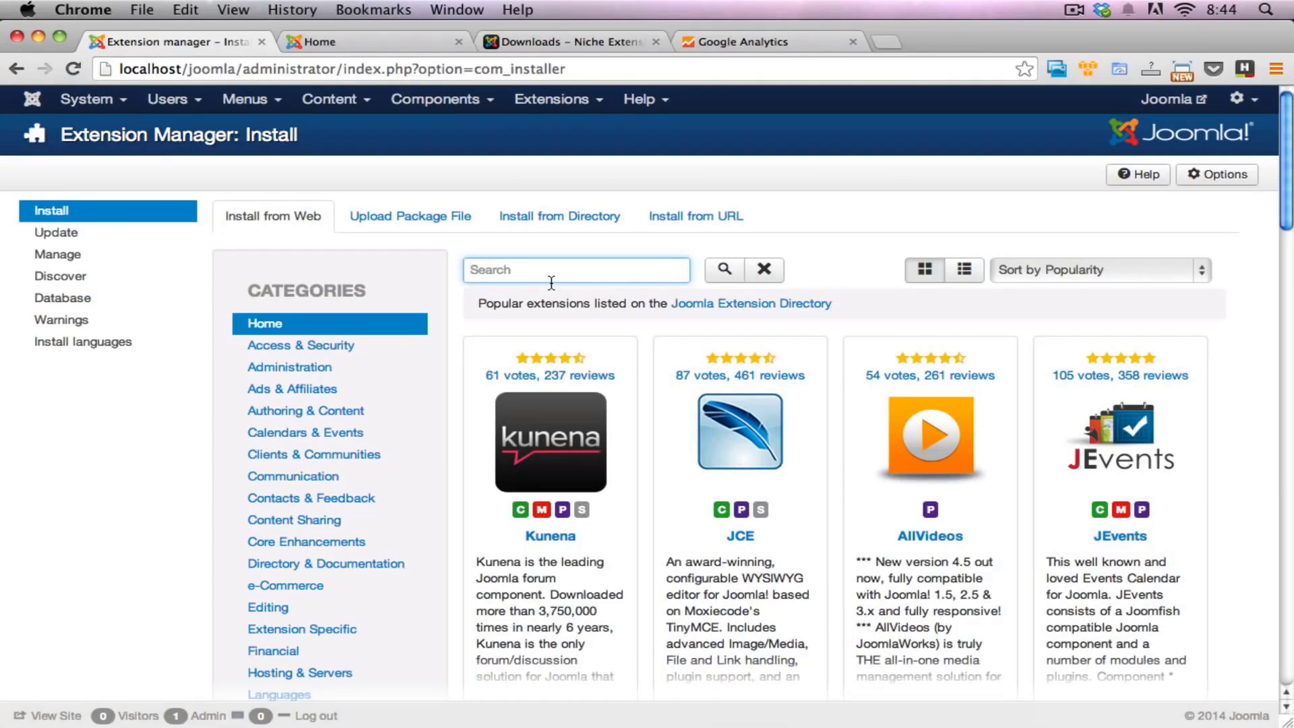
type("google analytics")
key("Return")
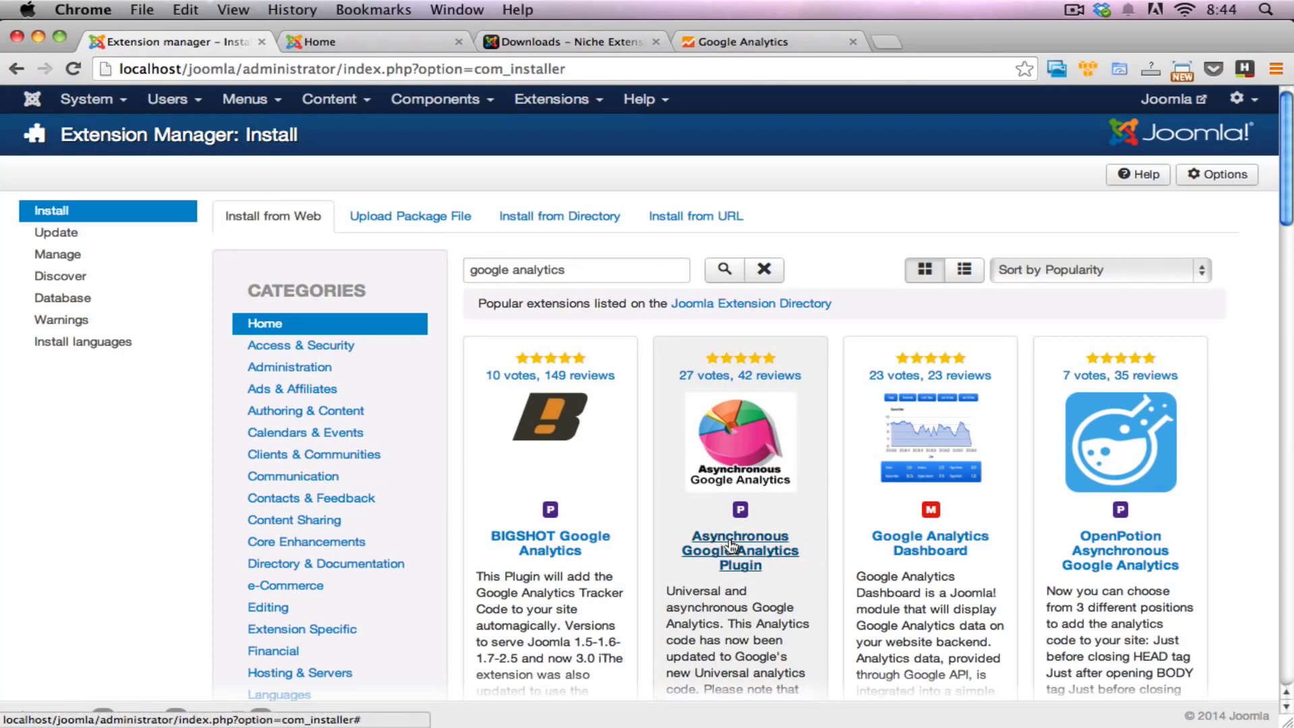
Step: Open the Asynchronous Google Analytics Plugin listing and review its description and release history
scroll(740, 541, "down", 3)
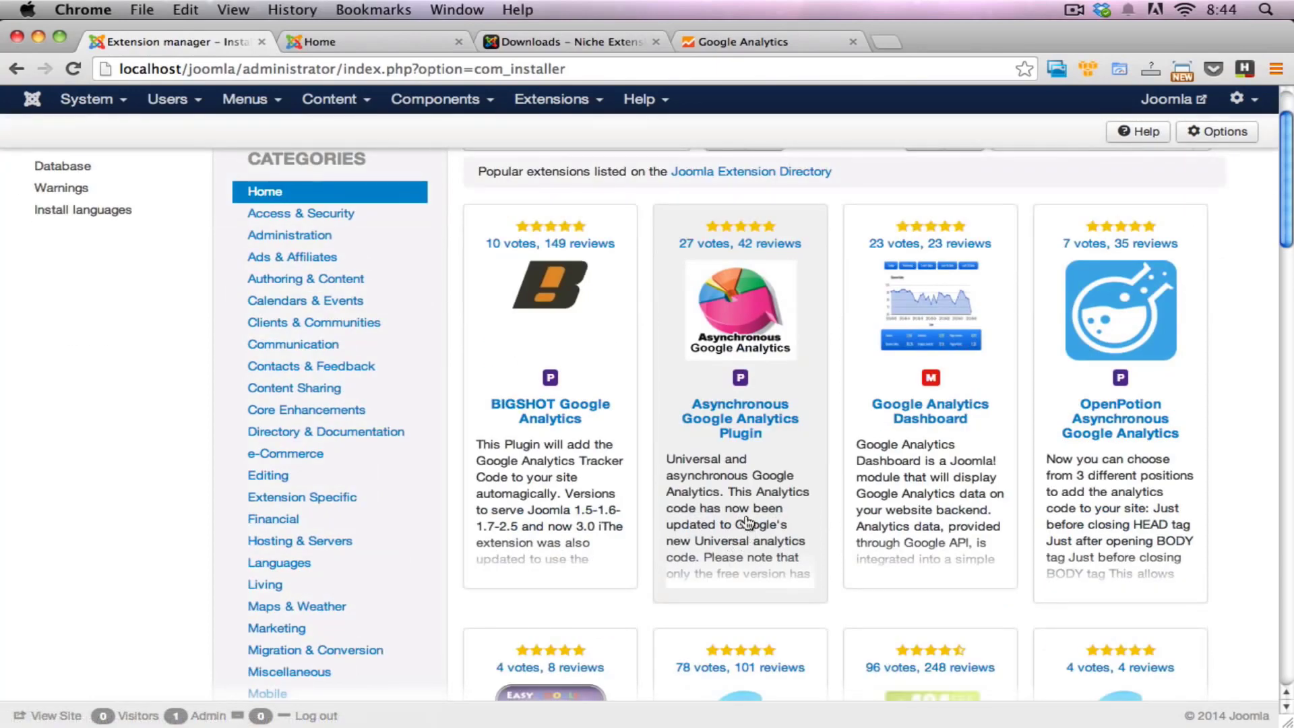
triple_click(669, 466)
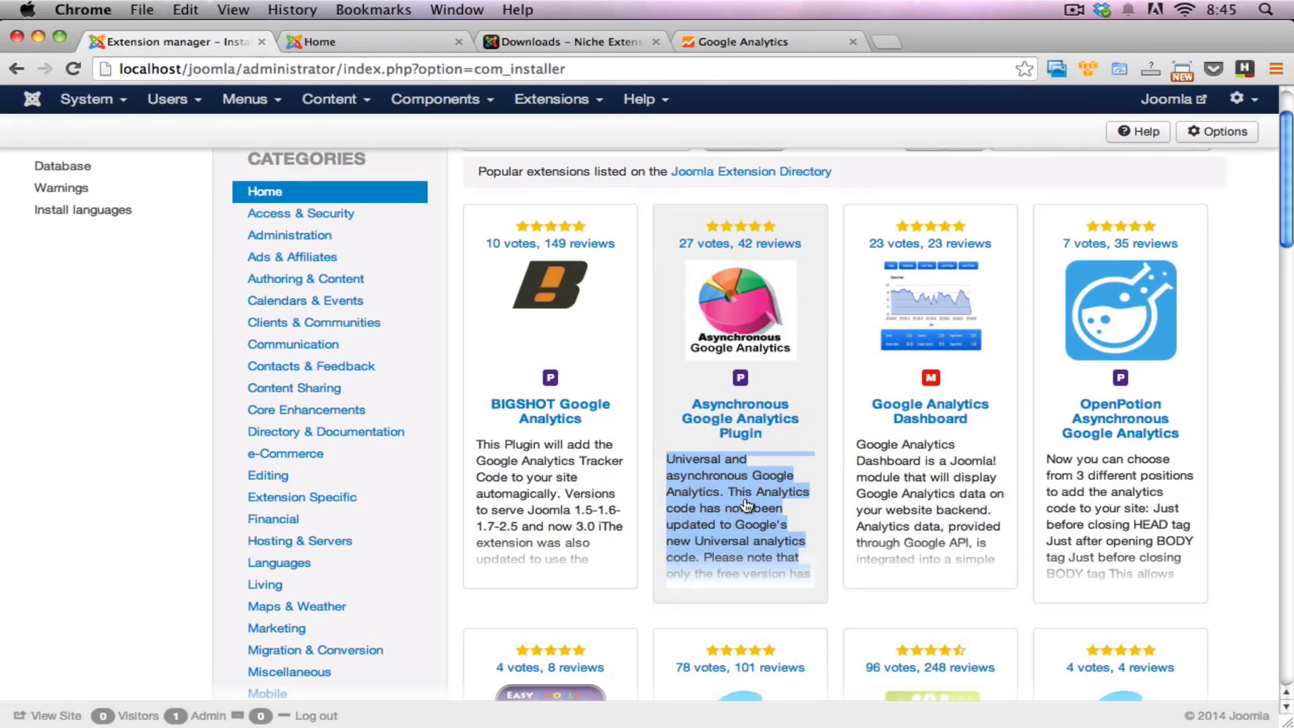
left_click(733, 418)
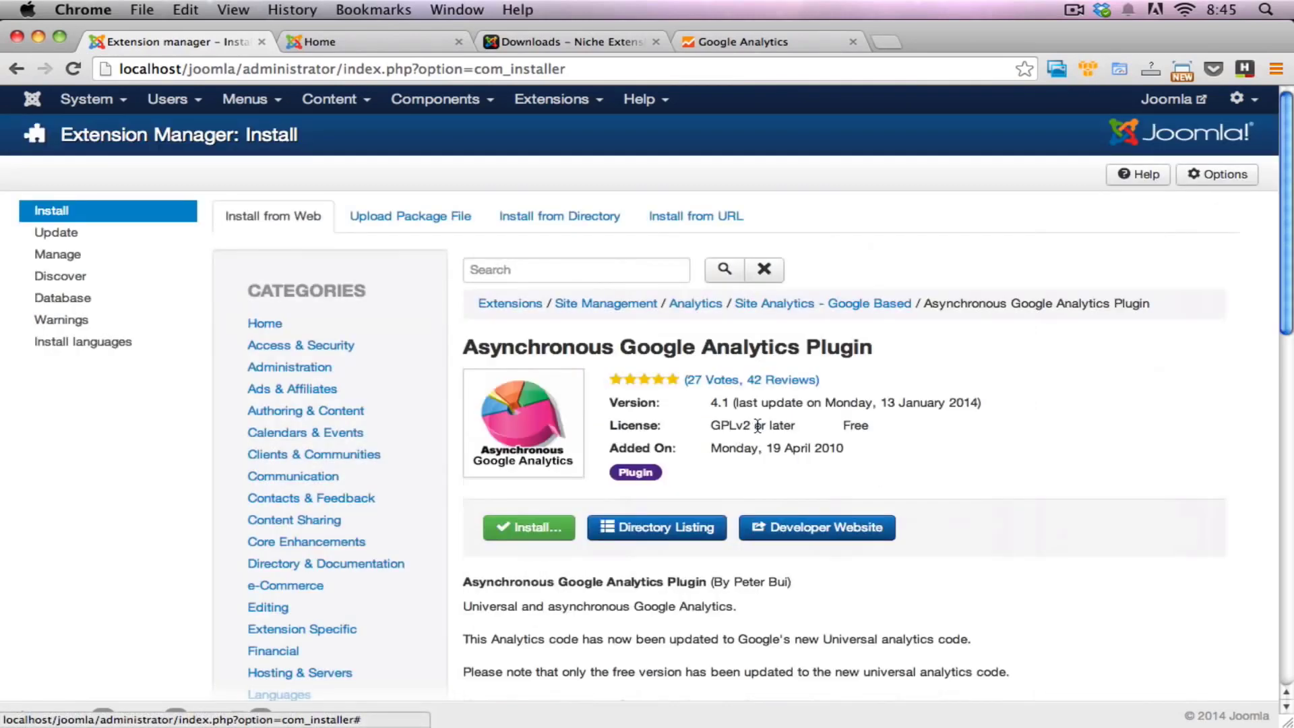
scroll(761, 444, "down", 5)
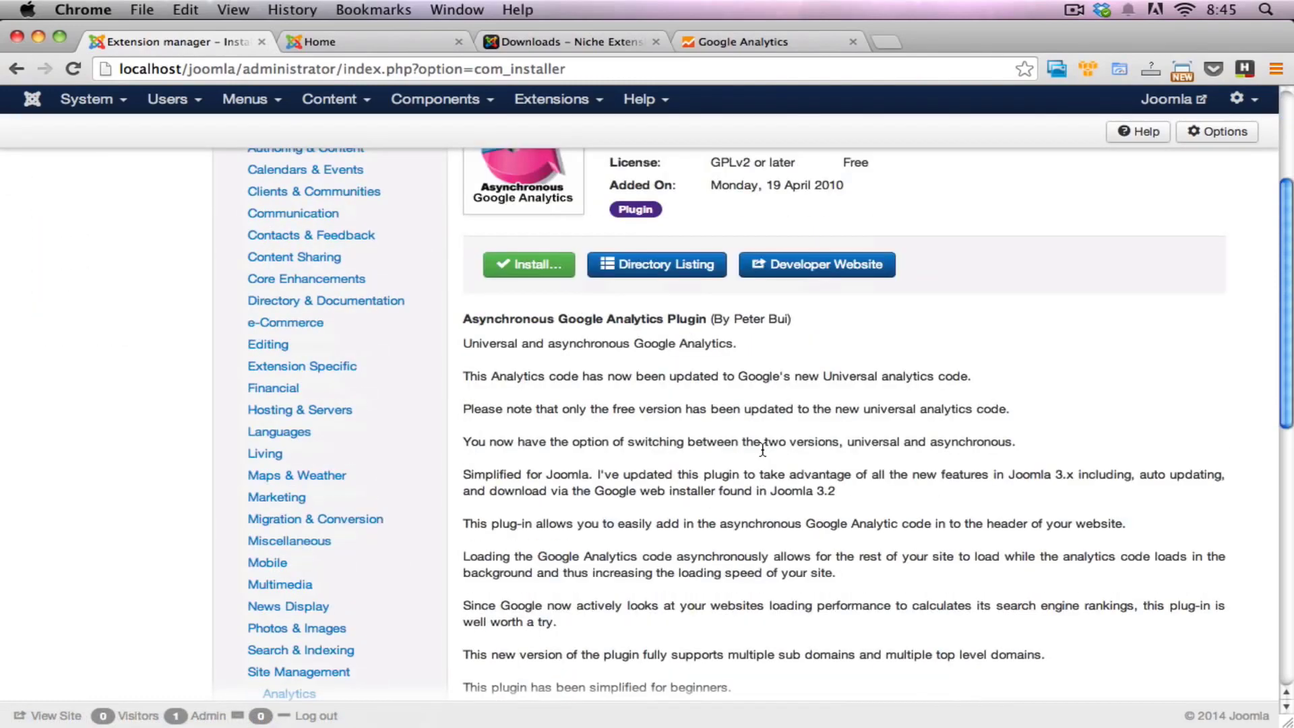
scroll(751, 438, "down", 6)
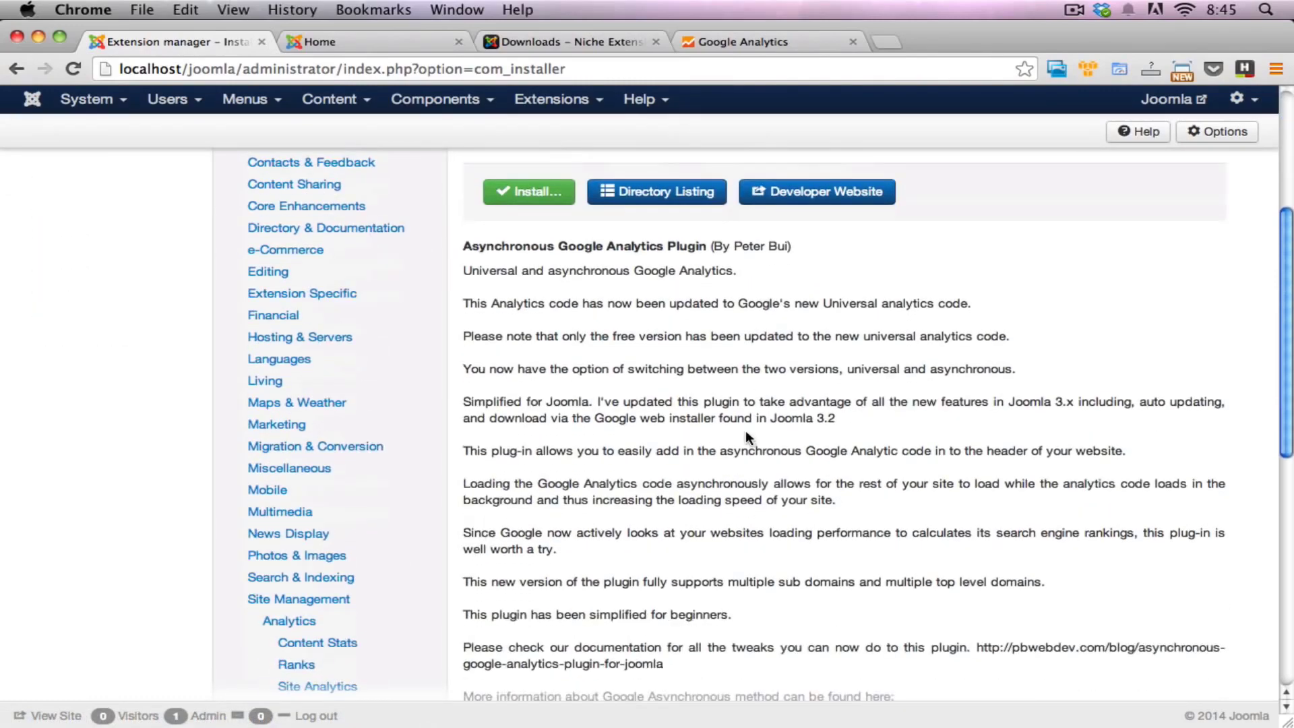
scroll(644, 500, "down", 6)
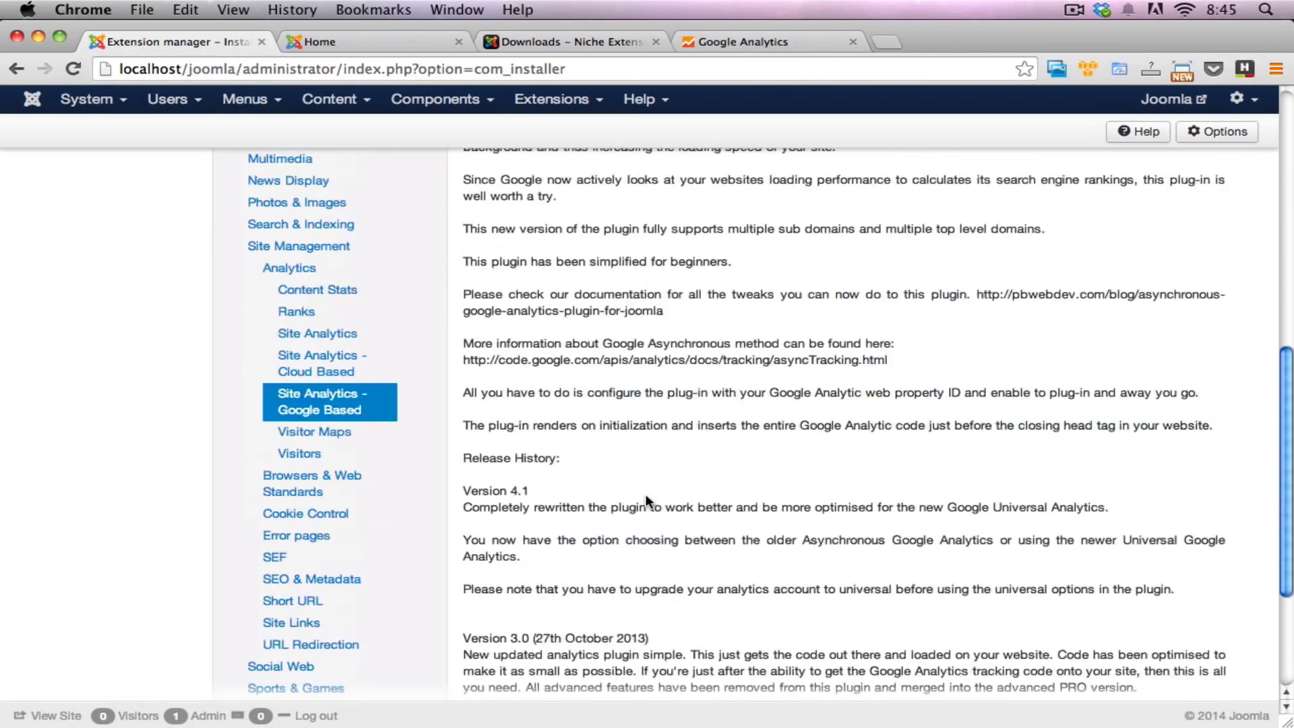
scroll(646, 502, "up", 6)
scroll(648, 504, "up", 15)
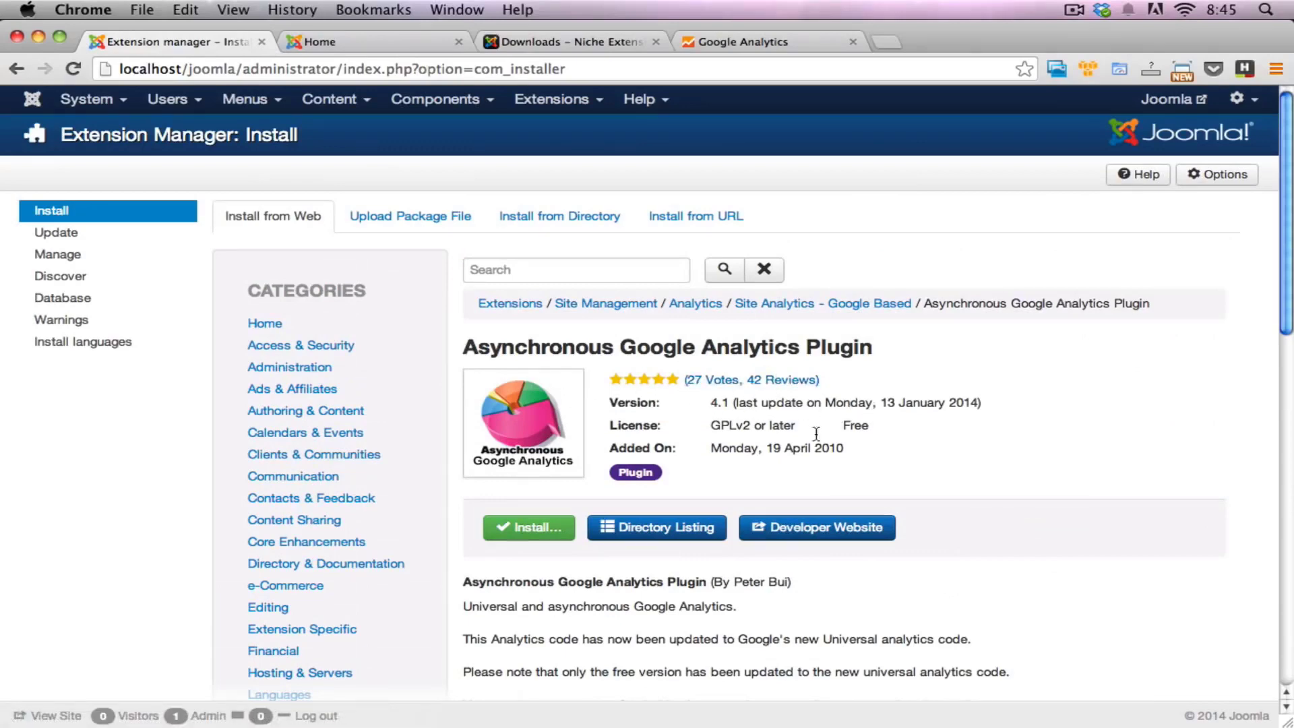
Step: Install the Asynchronous Google Analytics Plugin from the web catalogue and confirm the installation
scroll(795, 431, "down", 1)
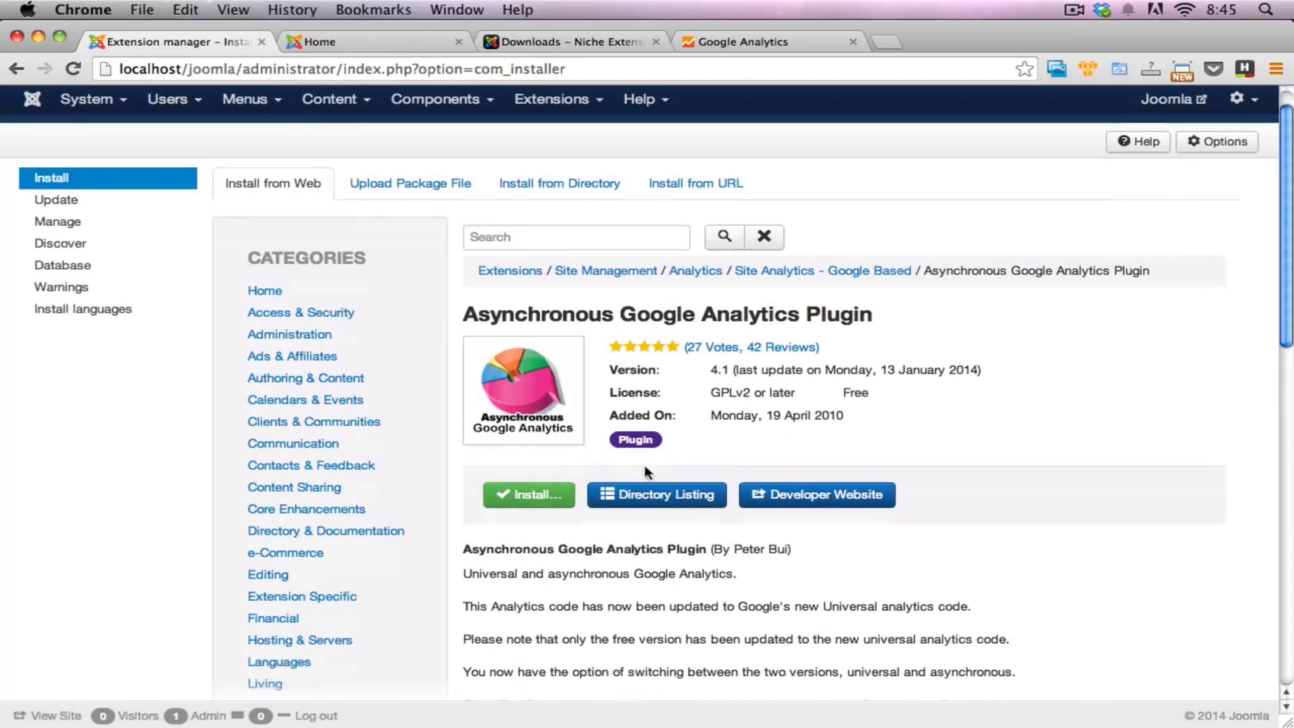
left_click(525, 501)
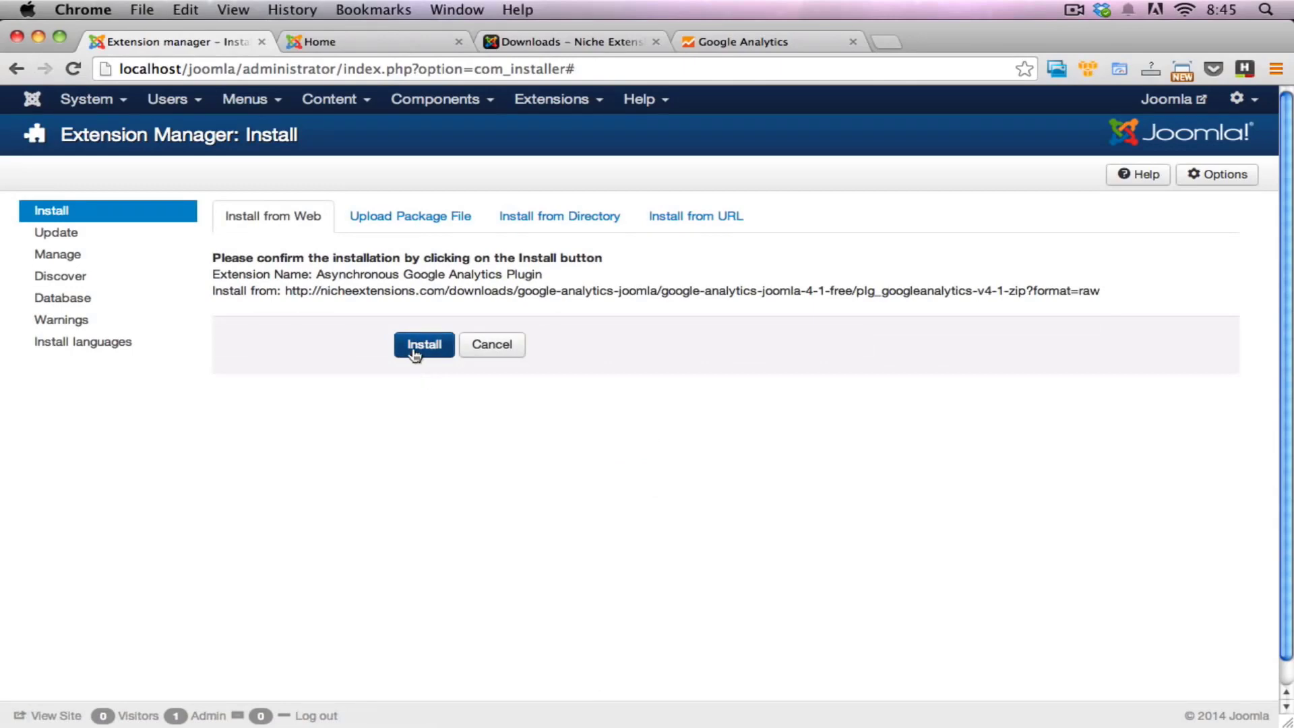
left_click(414, 352)
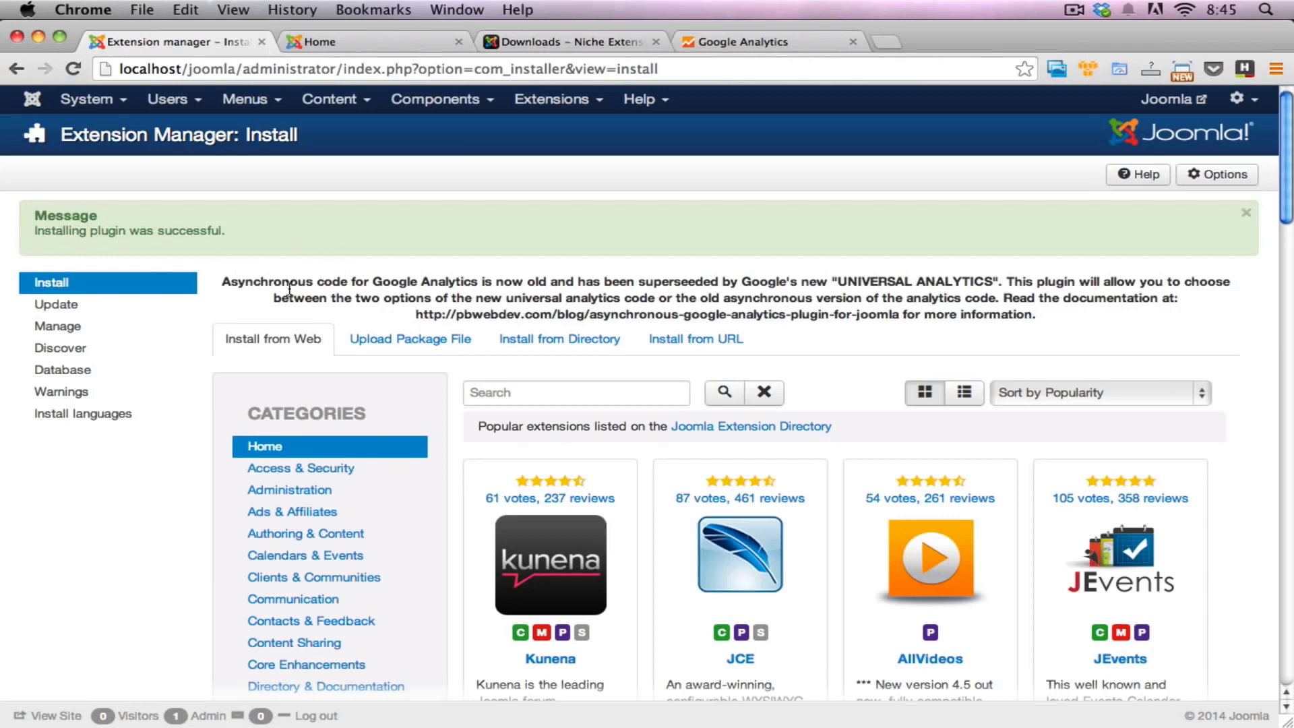
Step: Review the plugin's post-installation notice with its documentation link, and open the Plugin Manager
left_click_drag(279, 285, 959, 297)
left_click(959, 298)
left_click_drag(422, 314, 904, 315)
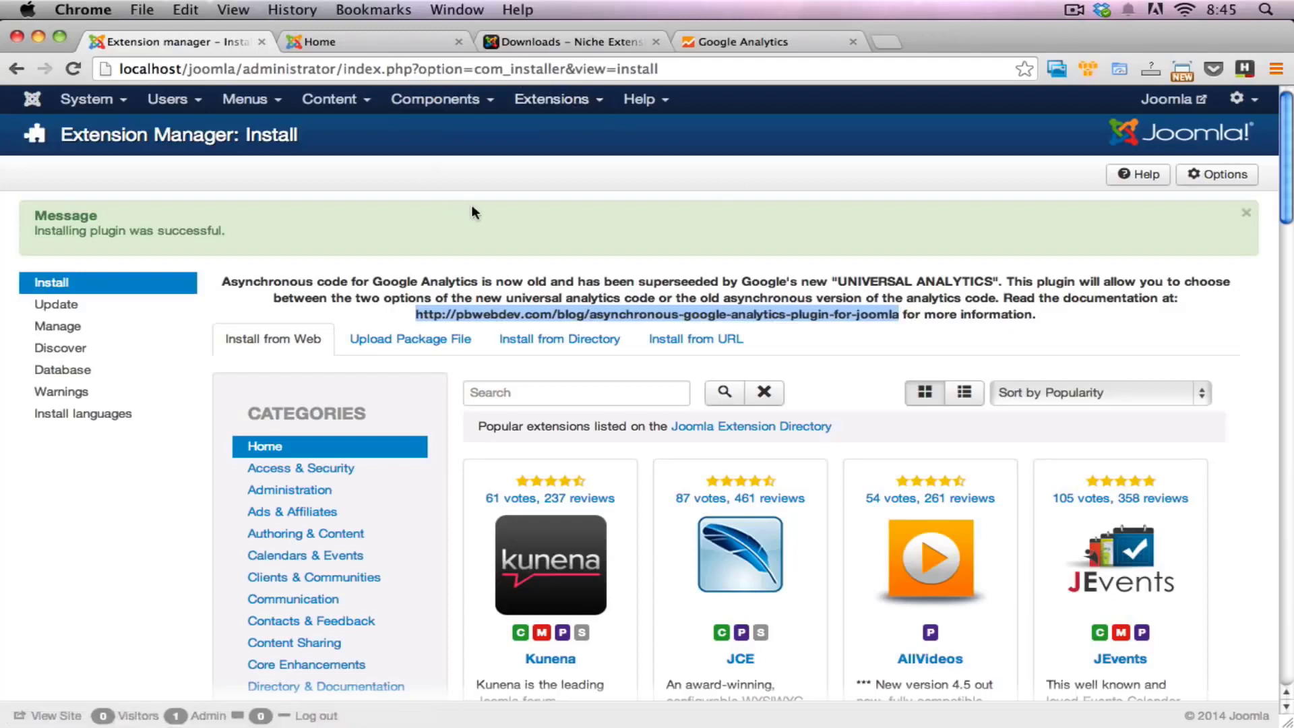
left_click(481, 223)
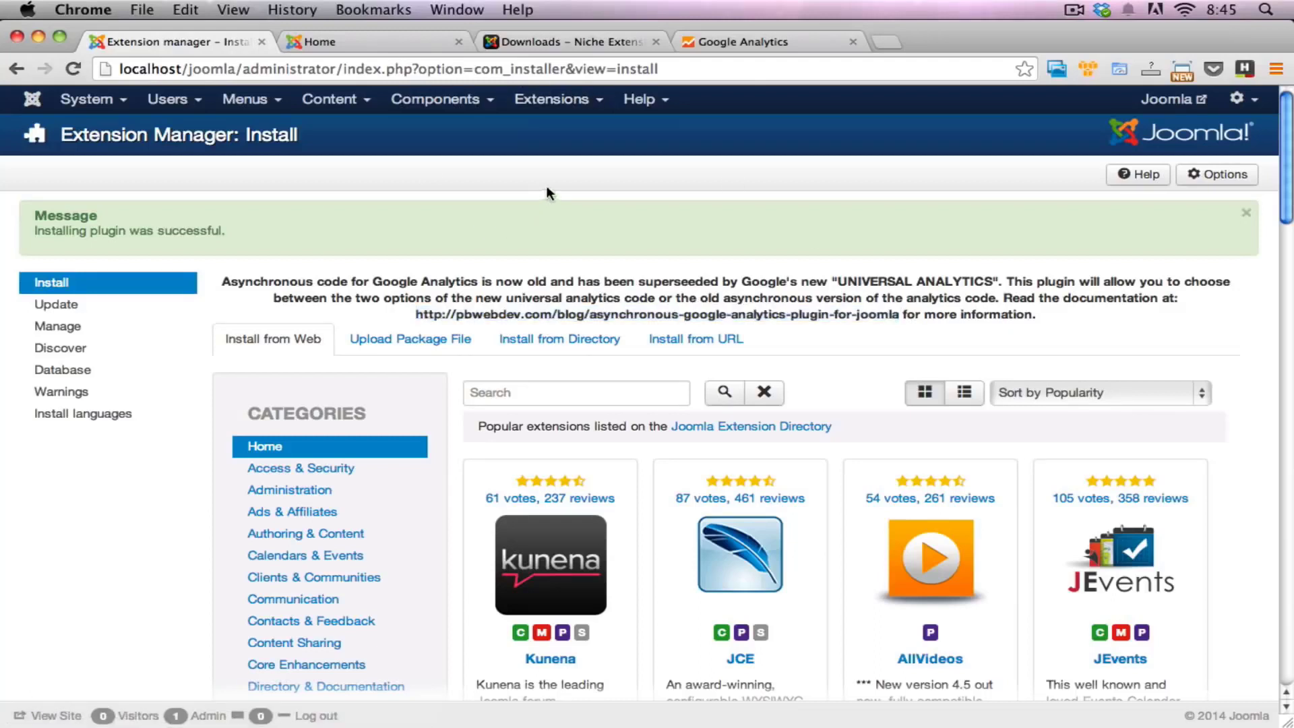
left_click(557, 108)
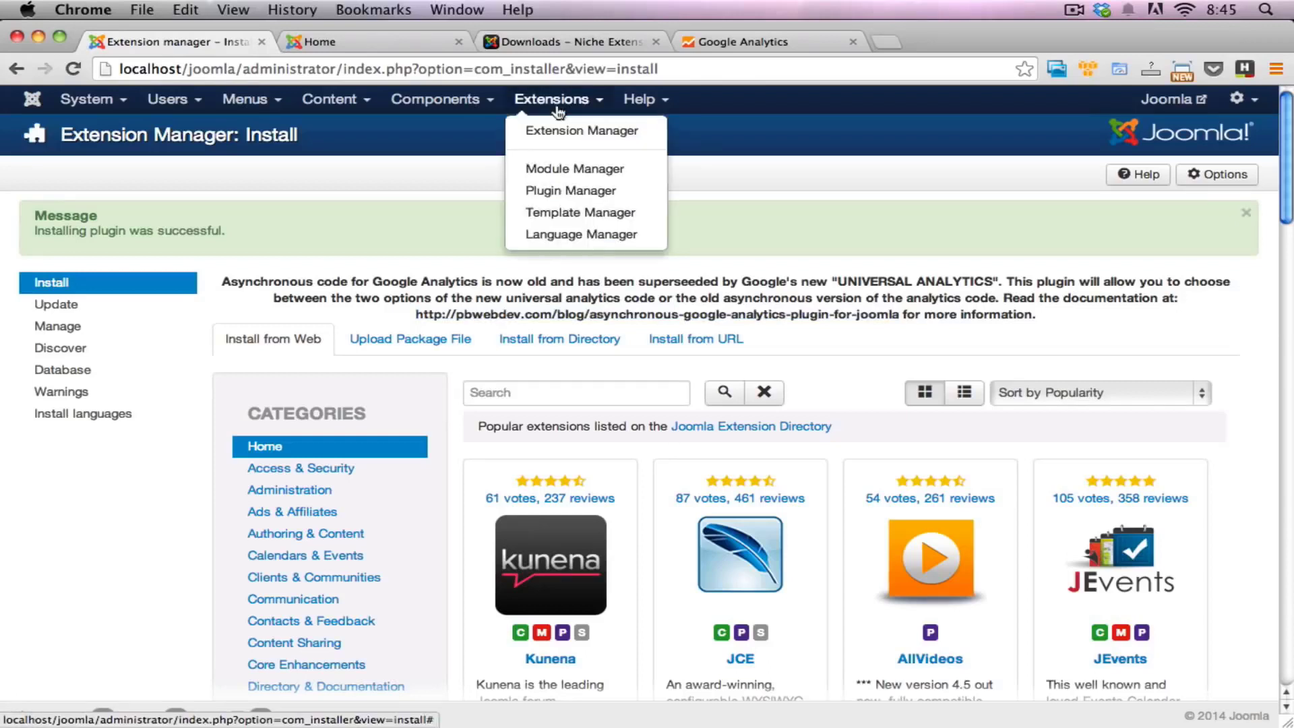
left_click(573, 192)
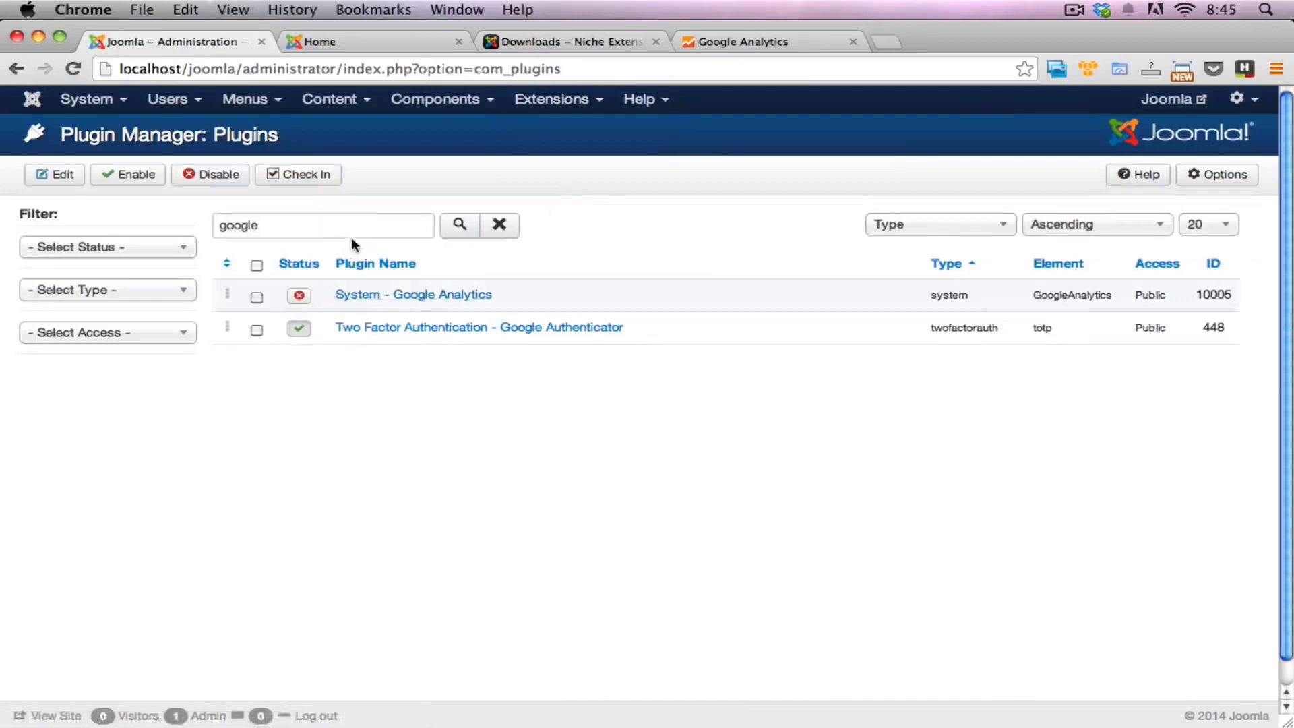
Step: Clear the "google" search filter and browse the full list of installed plugins
left_click(499, 224)
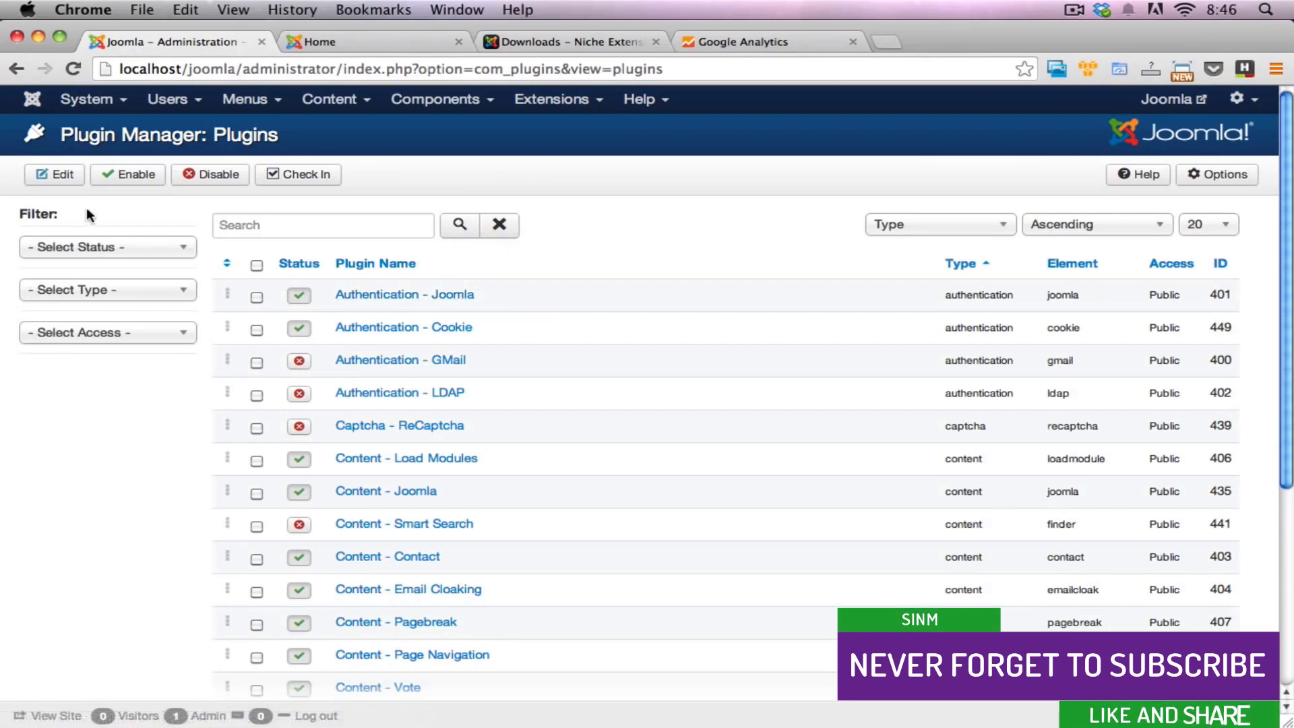
scroll(547, 323, "down", 3)
scroll(551, 329, "down", 4)
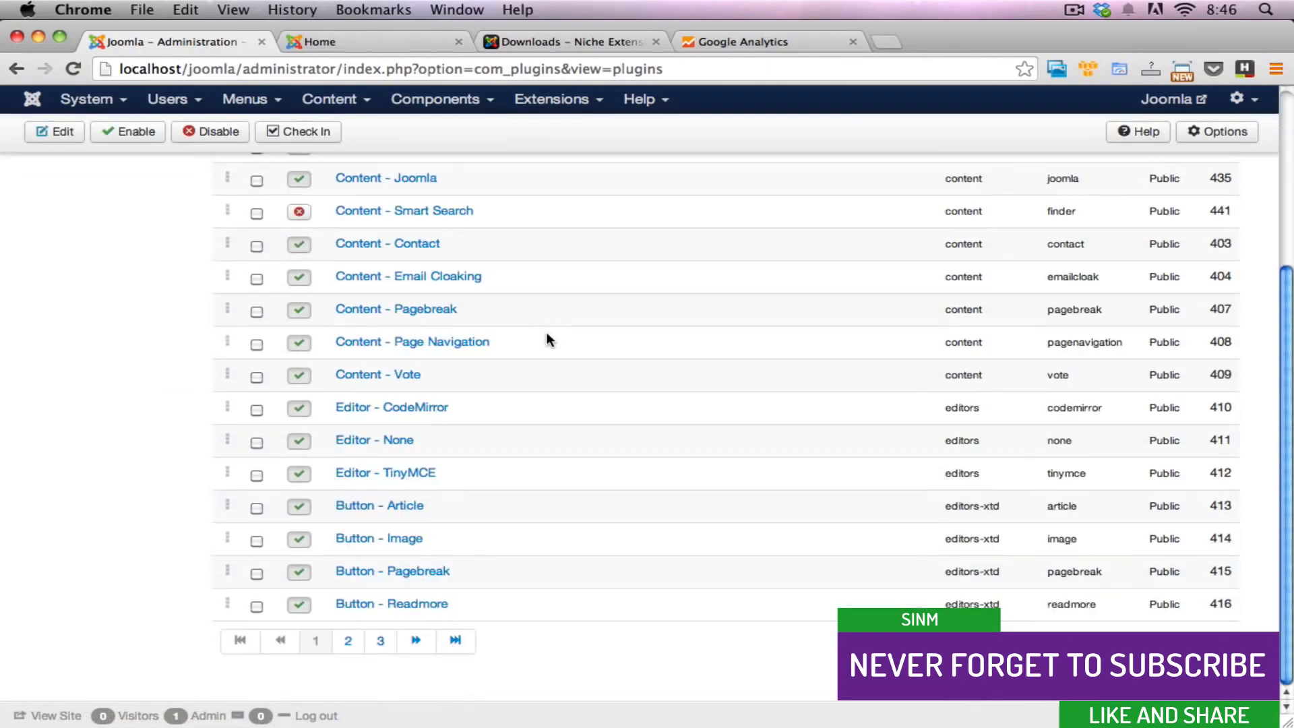
scroll(545, 341, "up", 7)
scroll(447, 293, "down", 3)
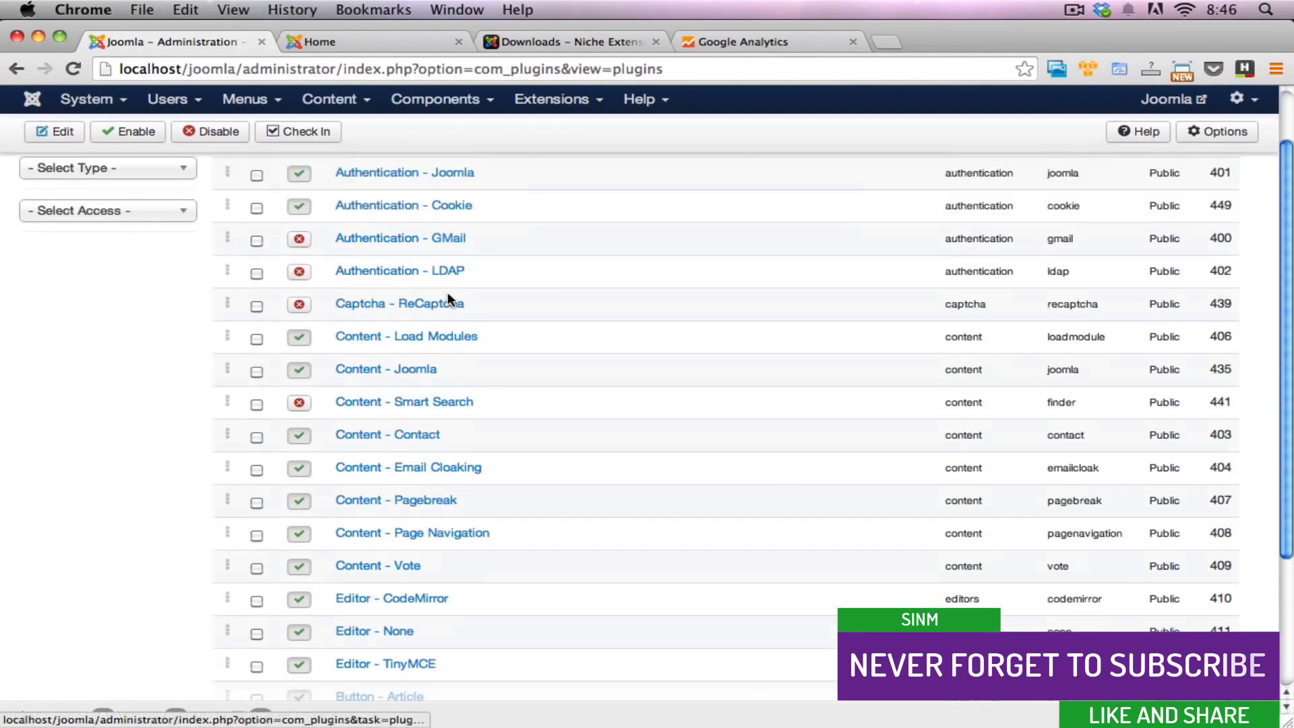
scroll(446, 292, "down", 3)
scroll(454, 299, "up", 6)
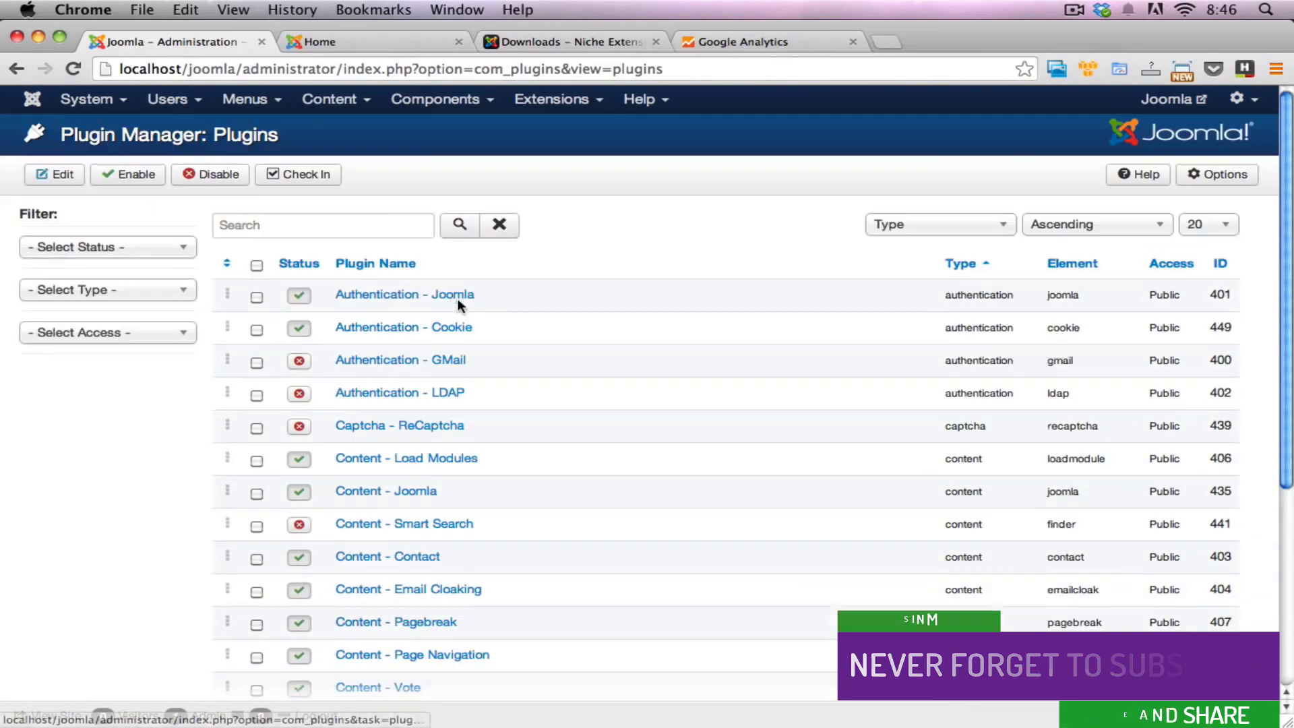
Step: Filter the plugin list by "google" and open the System - Google Analytics plugin for editing
left_click(384, 233)
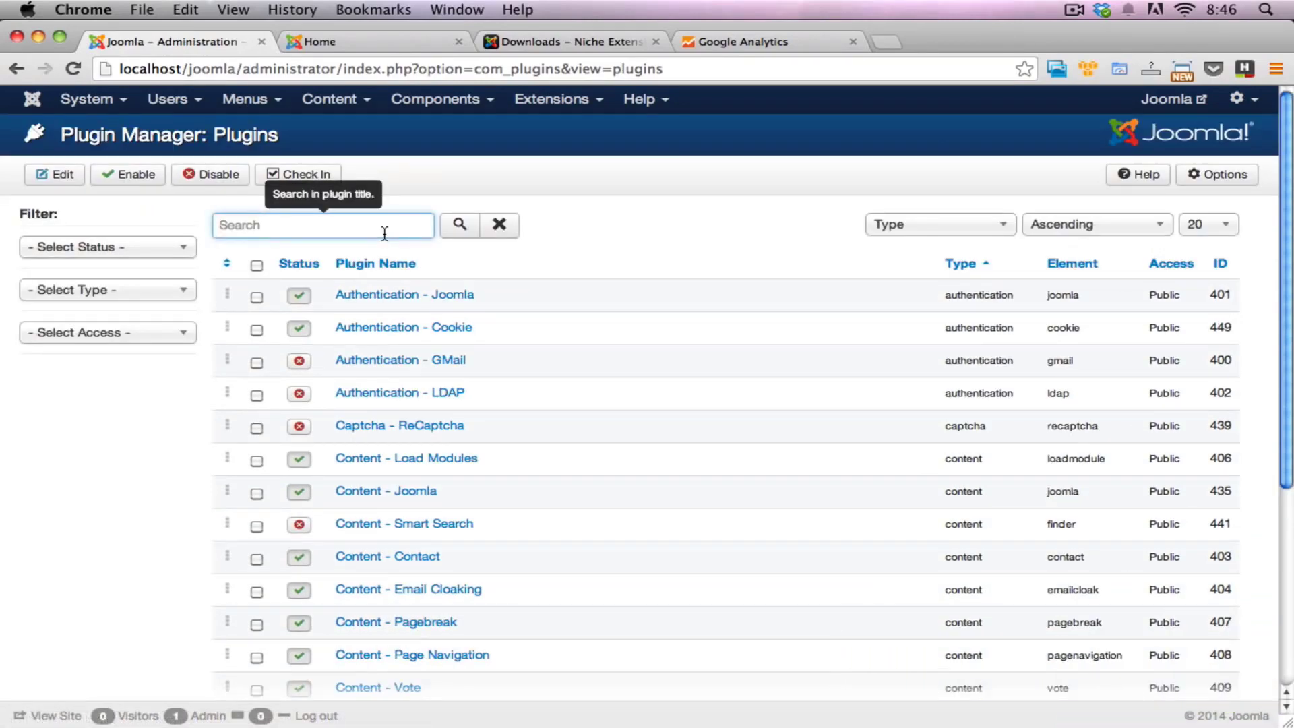
type("google")
key("Return")
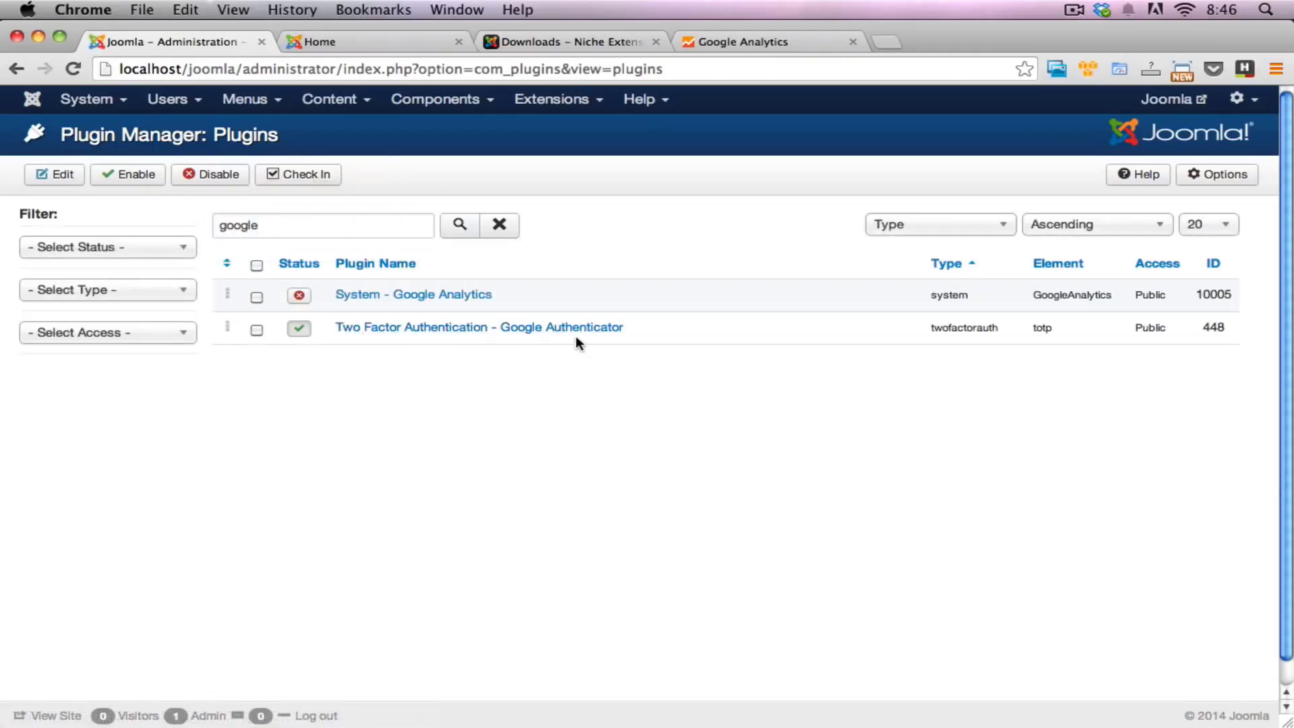
left_click(377, 301)
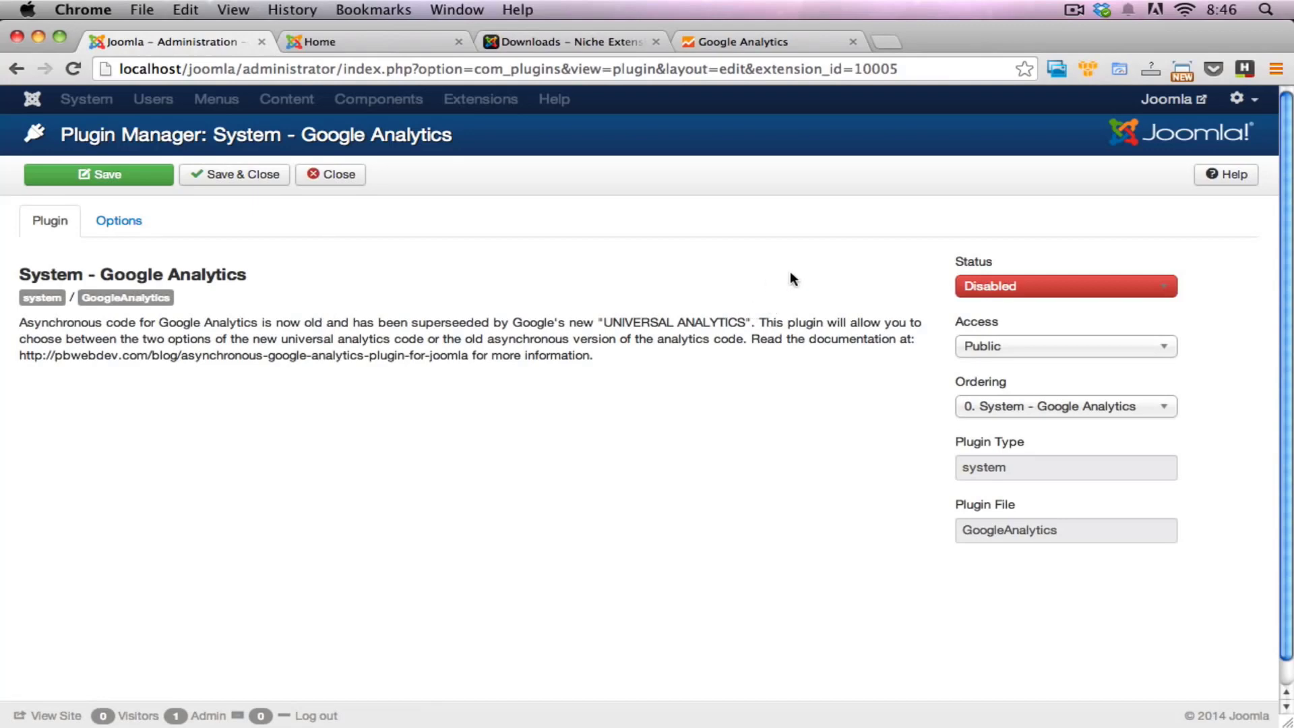
Step: Set the plugin's status to Enabled, and open its options to check the code type and Web Property ID fields
left_click(1120, 287)
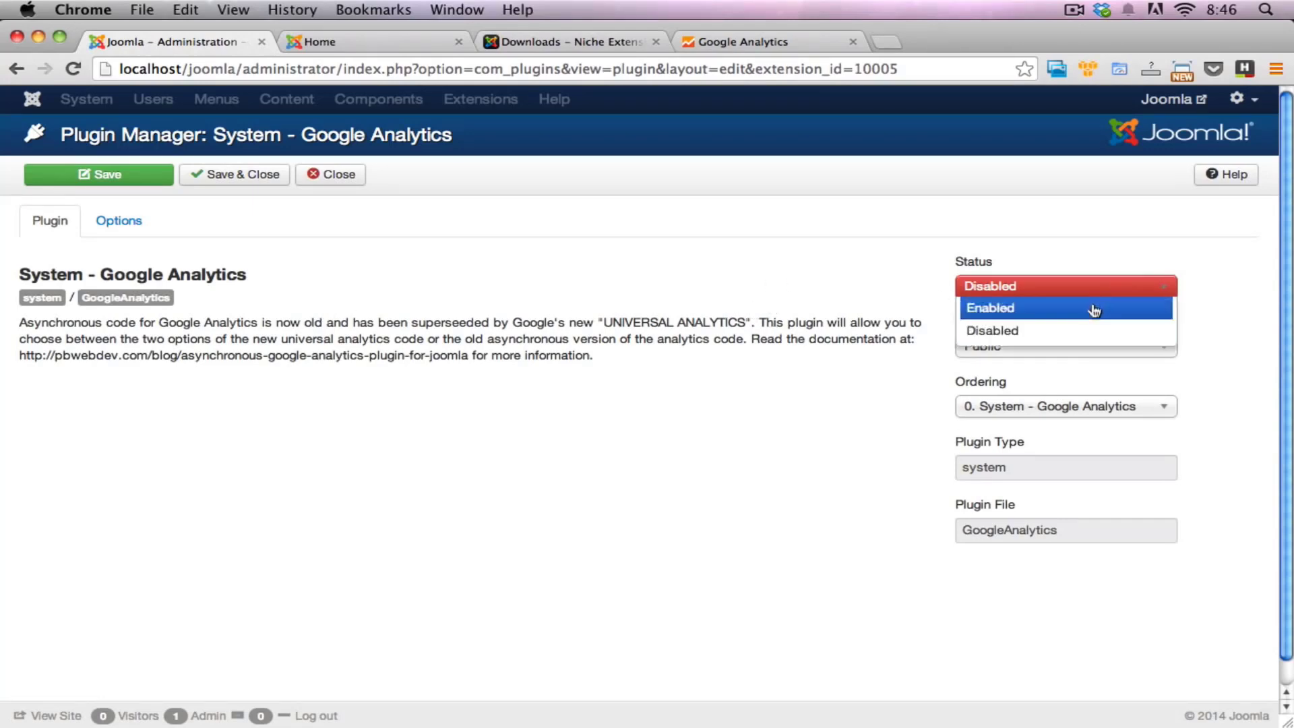
left_click(1094, 309)
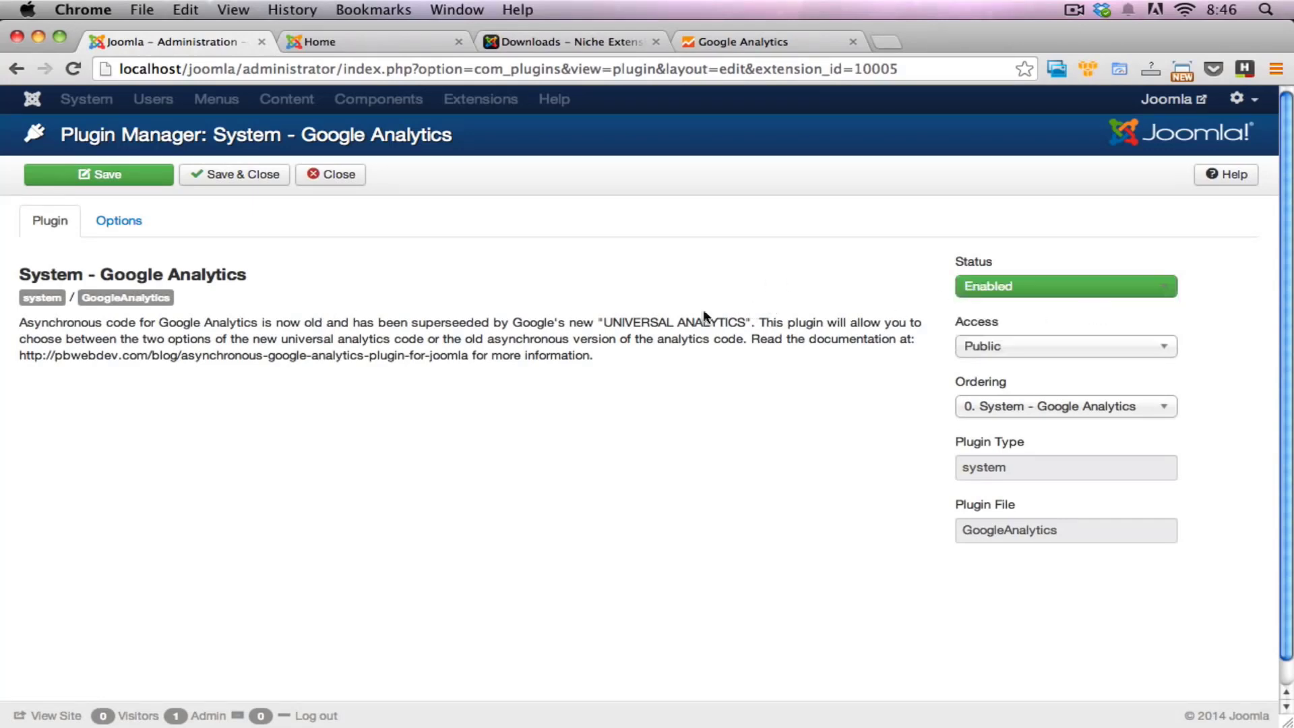
left_click(126, 228)
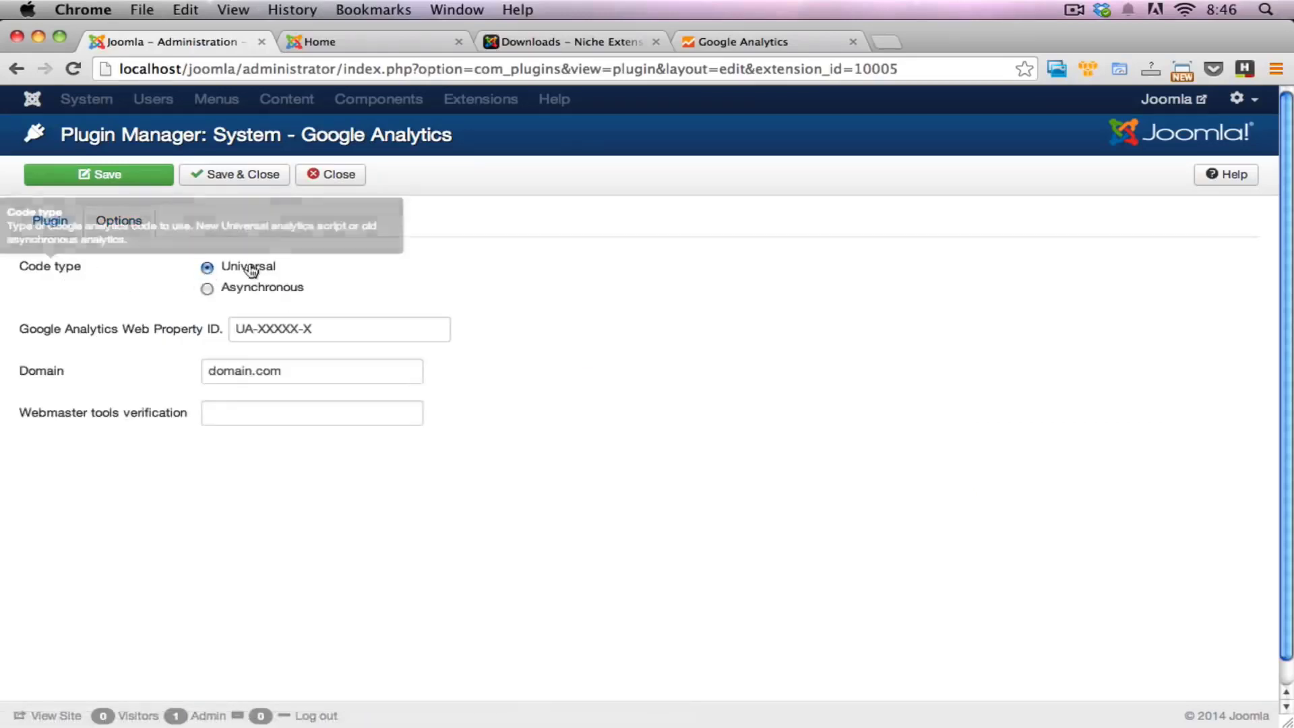
mouse_move(80, 271)
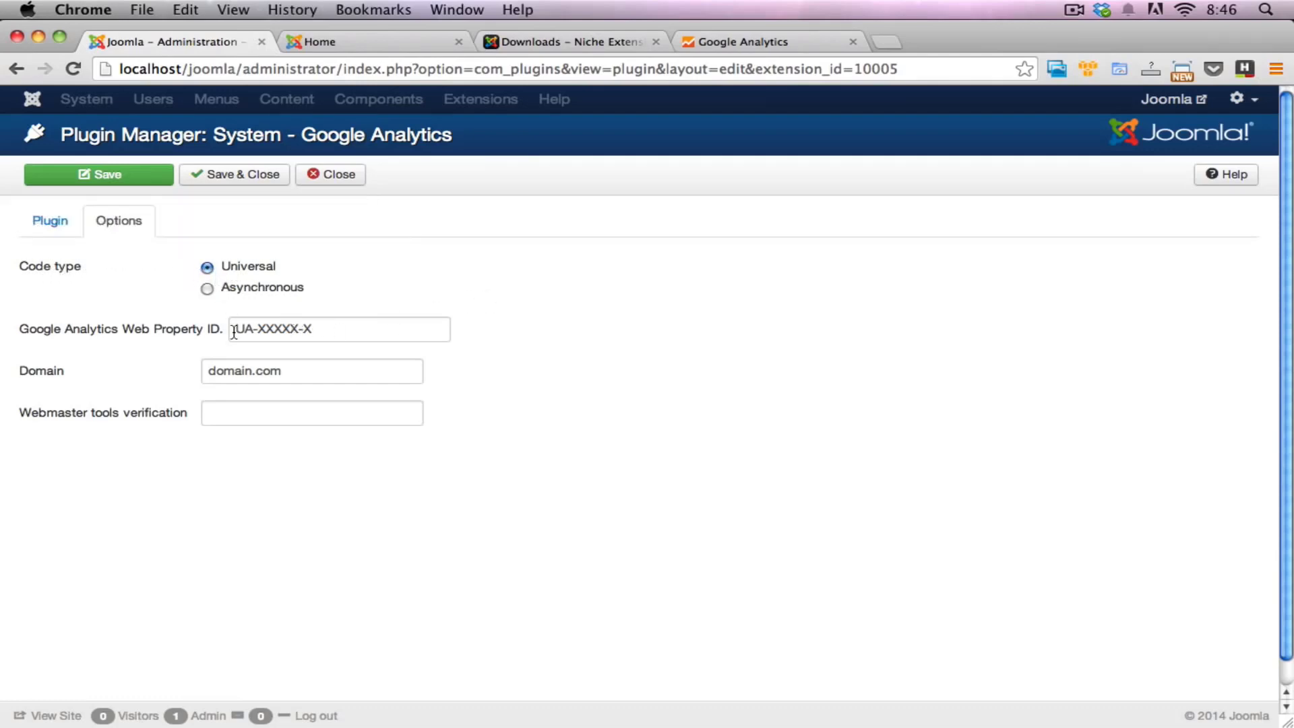
mouse_move(30, 334)
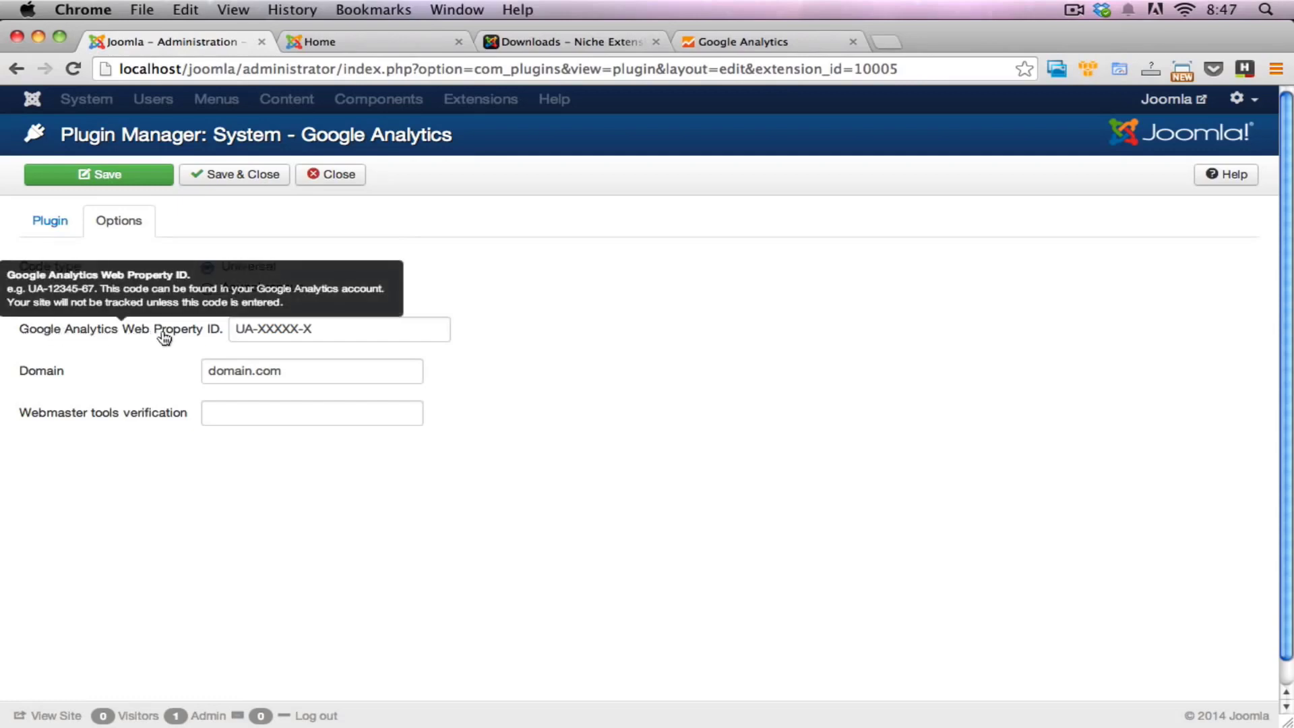
double_click(315, 335)
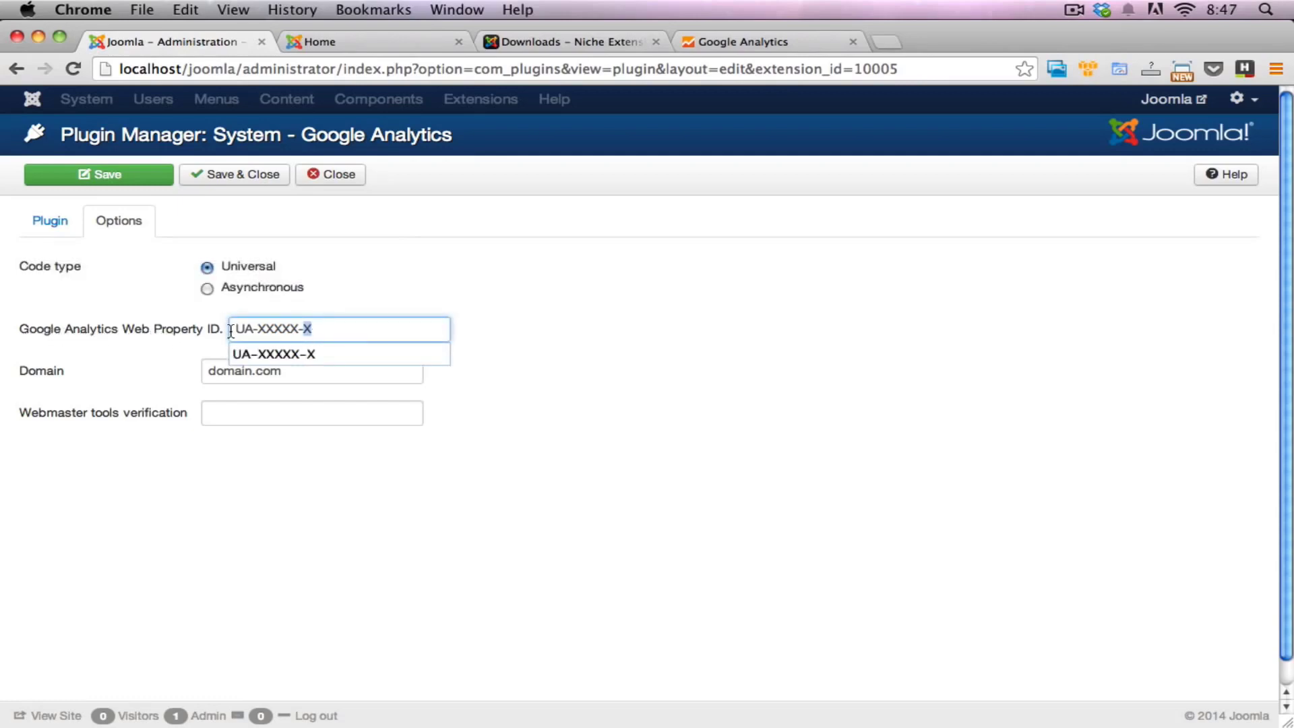
left_click(411, 329)
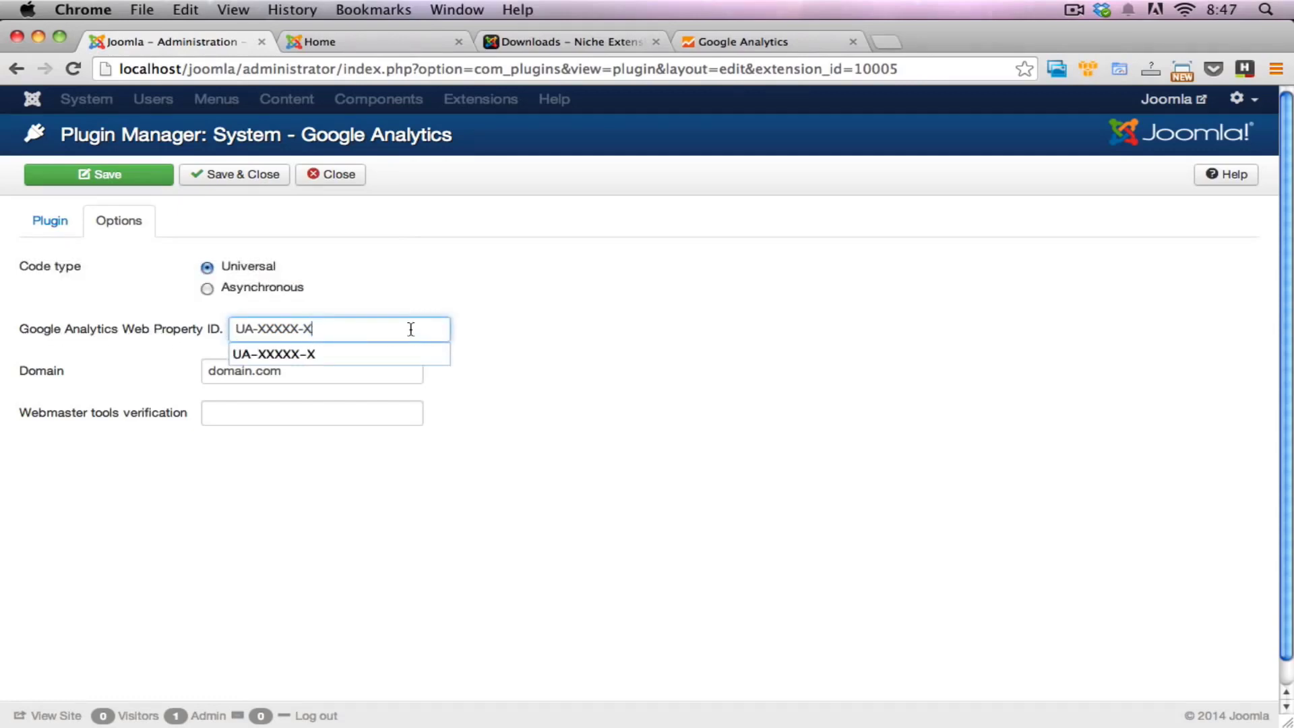
left_click(747, 43)
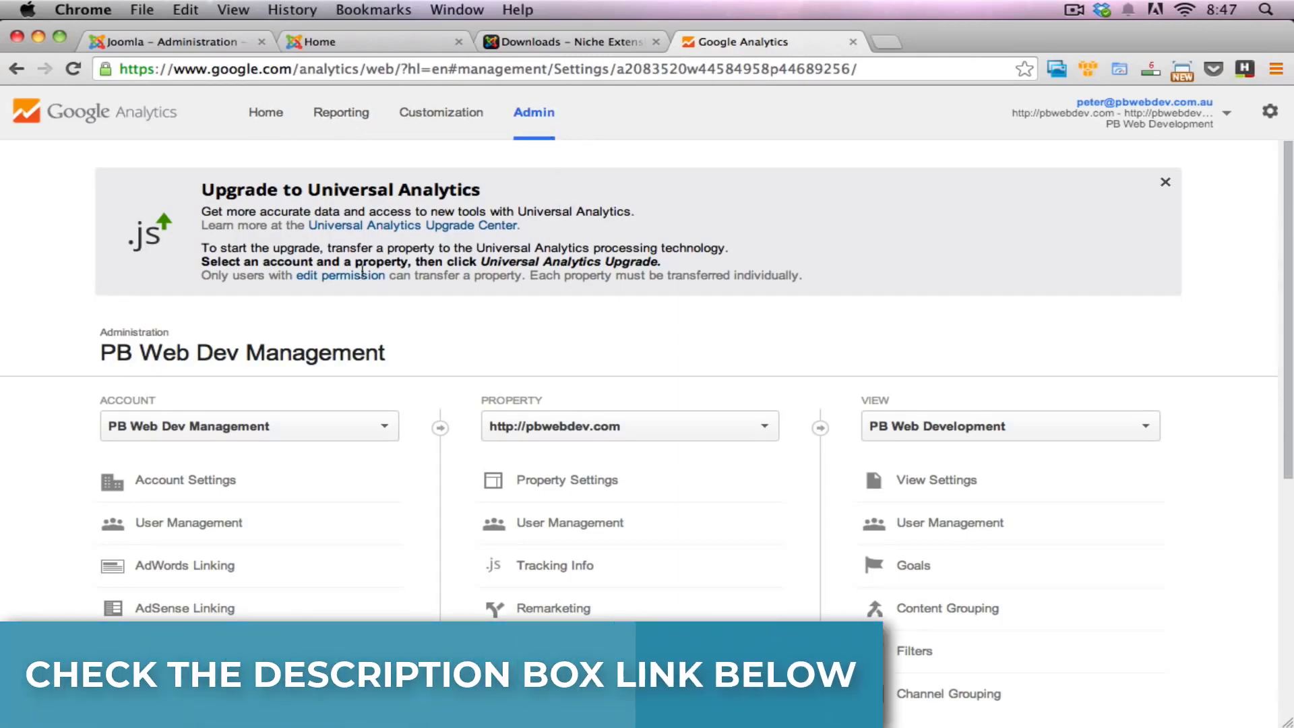
scroll(243, 310, "down", 3)
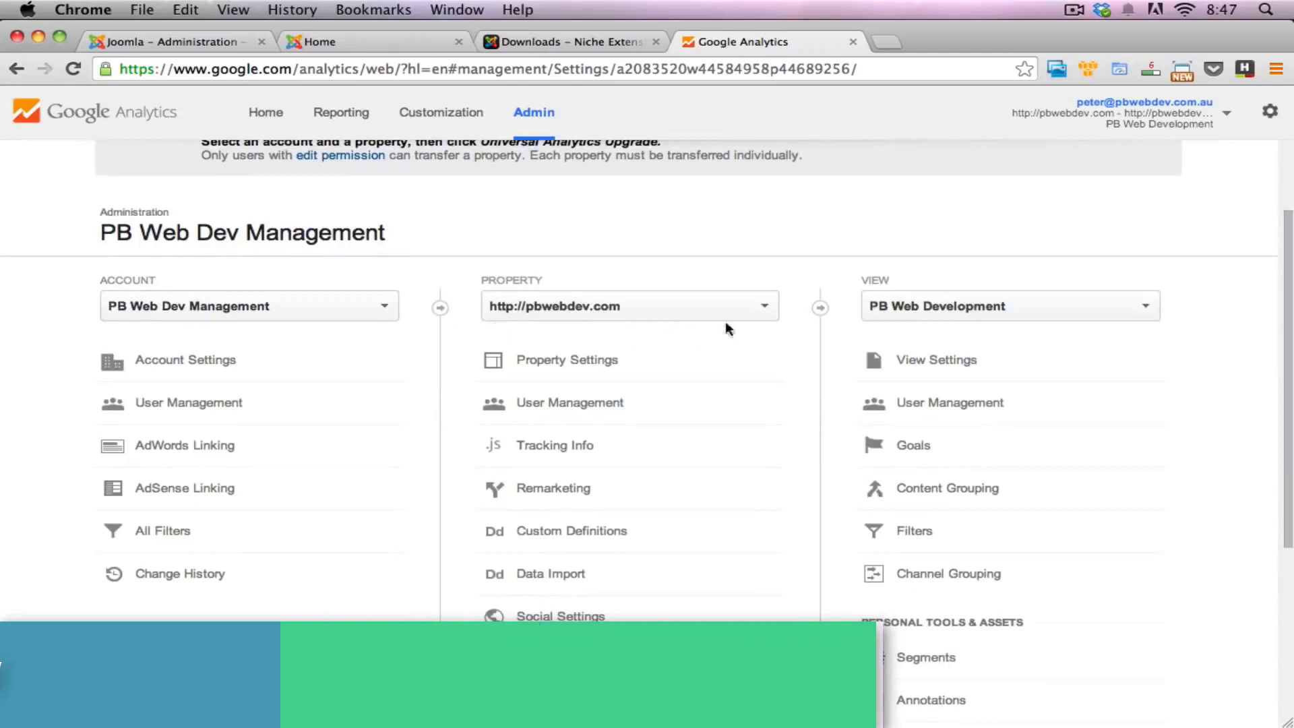
scroll(741, 362, "down", 1)
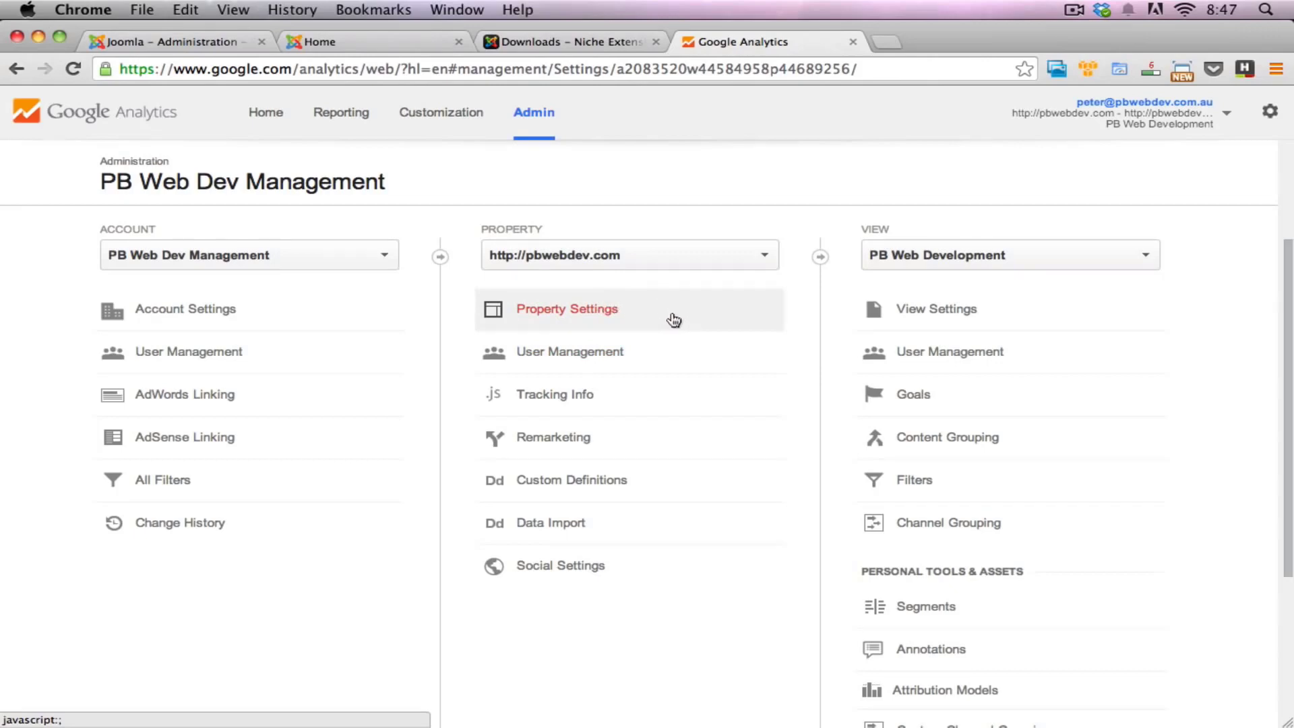
scroll(526, 387, "down", 1)
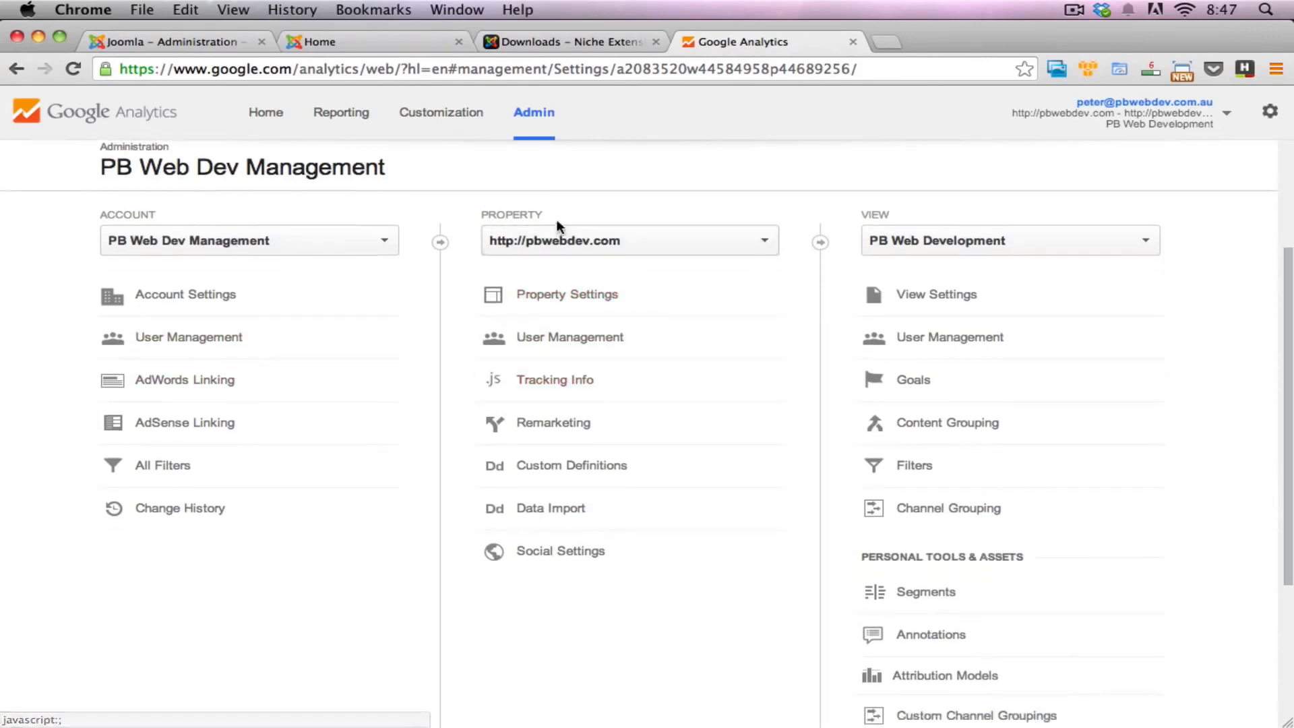
left_click(558, 388)
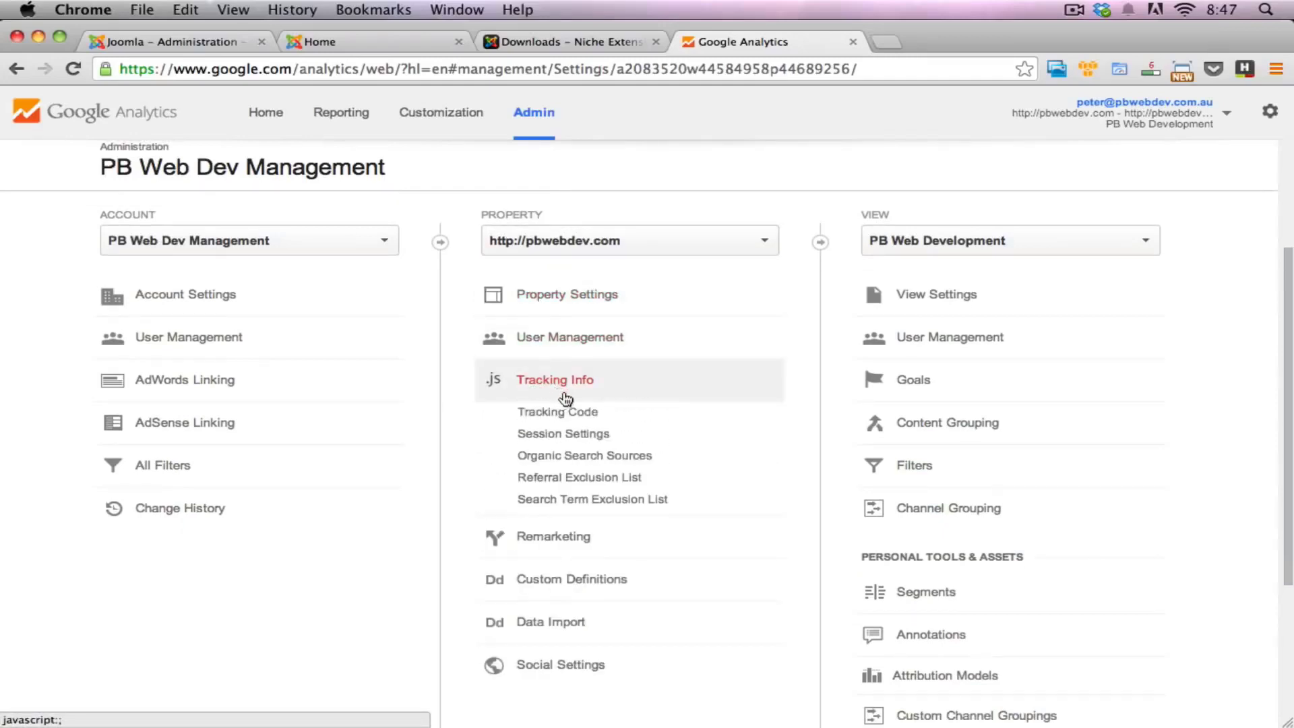
left_click(591, 420)
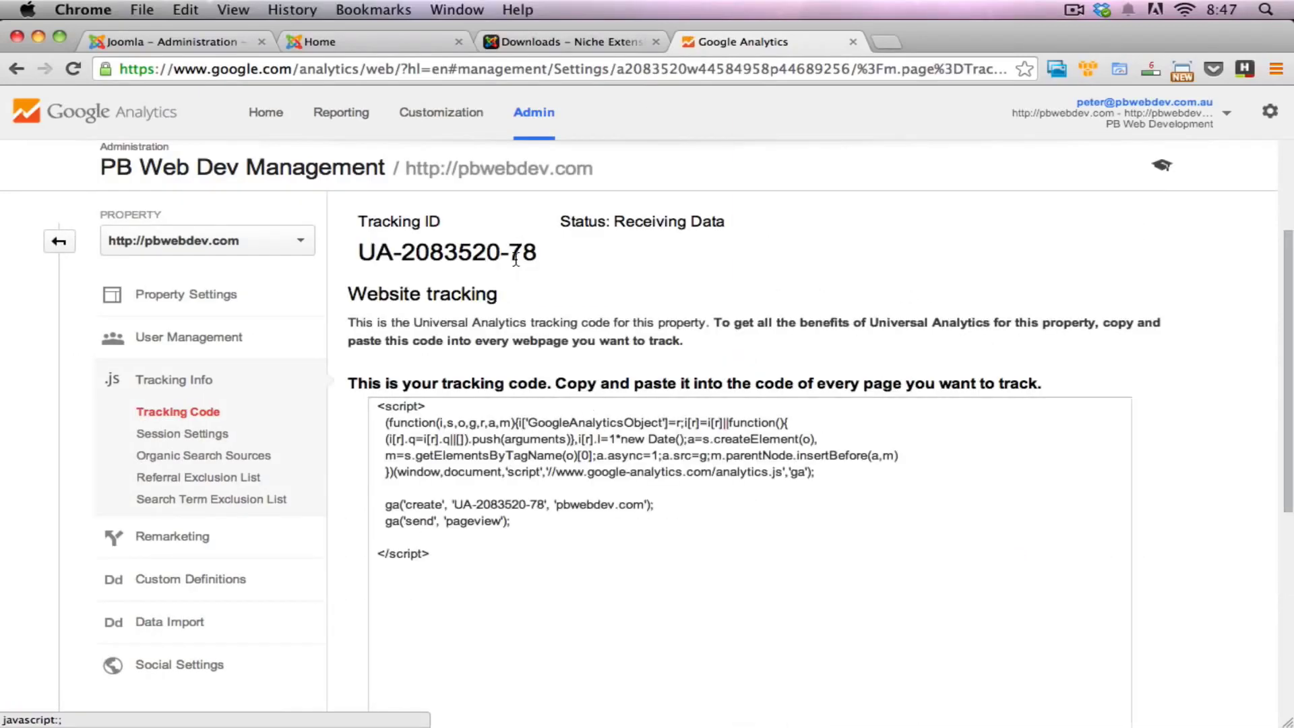
Step: Copy the property's tracking ID from Google Analytics into the Joomla plugin's Google Analytics Web Property ID field, replacing the placeholder
left_click_drag(358, 253, 547, 260)
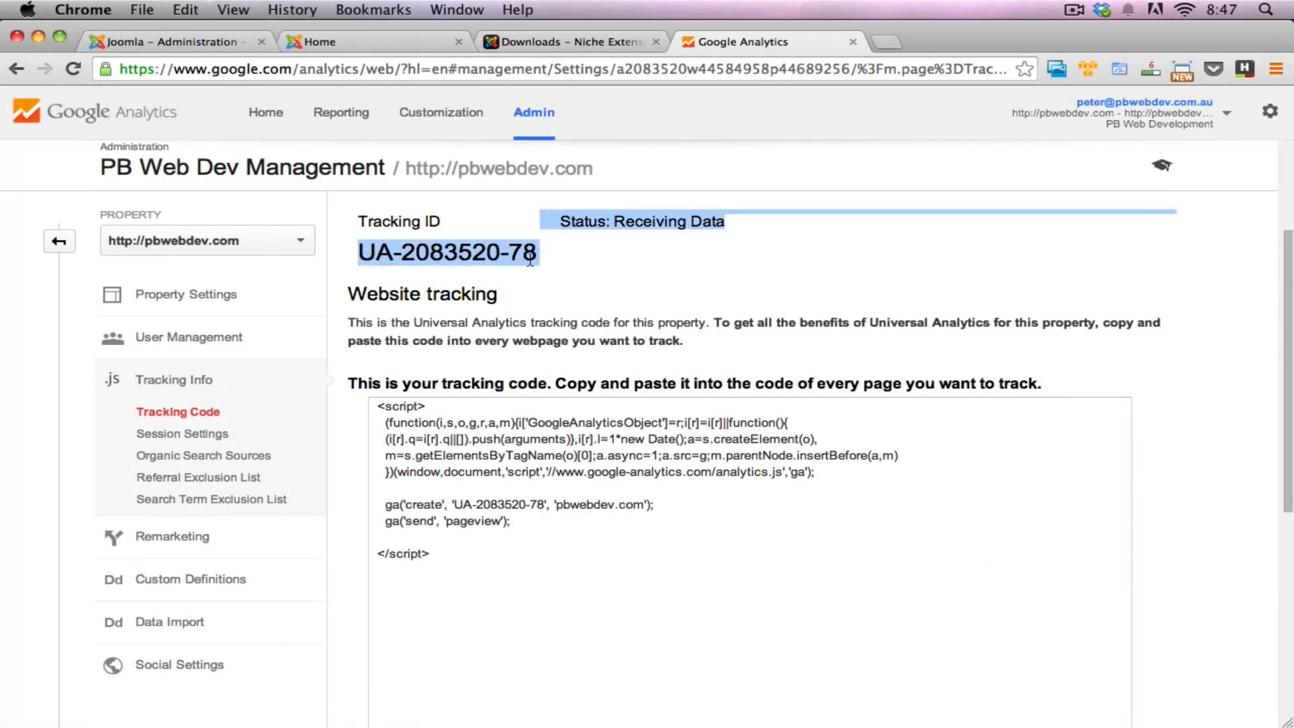
left_click(526, 258)
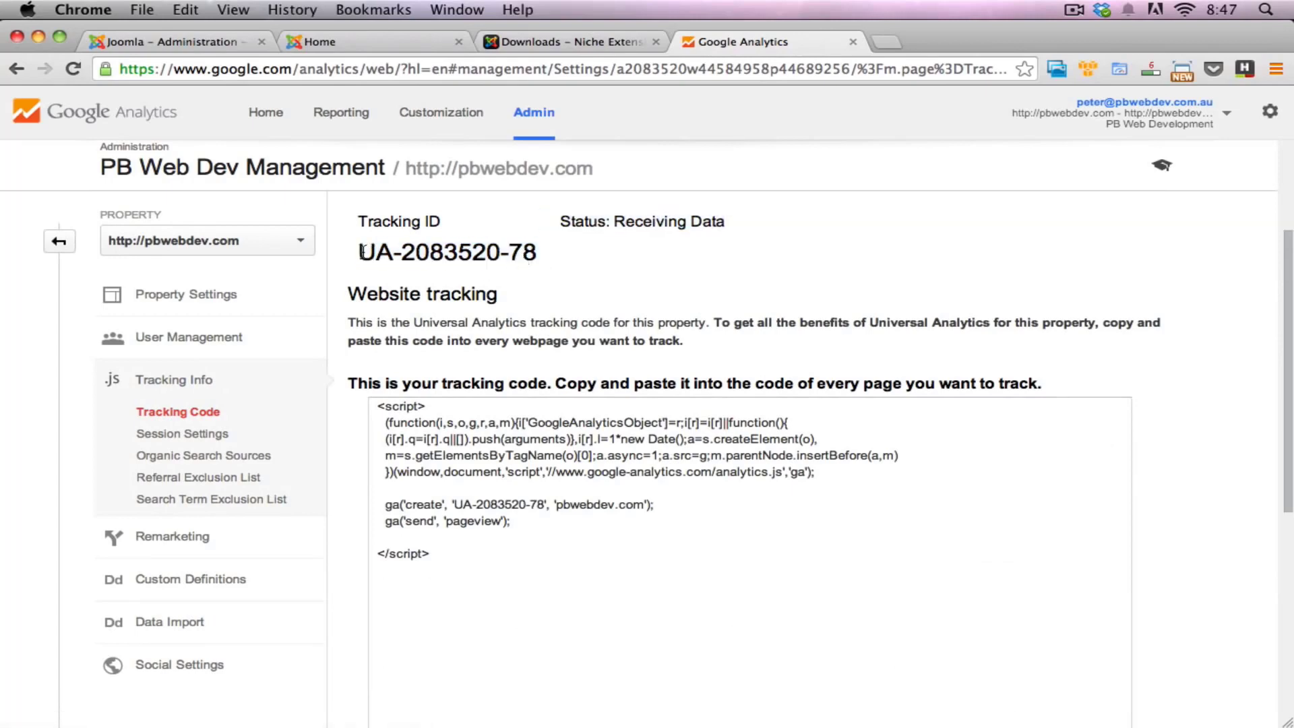
left_click_drag(362, 252, 532, 259)
key("super+c")
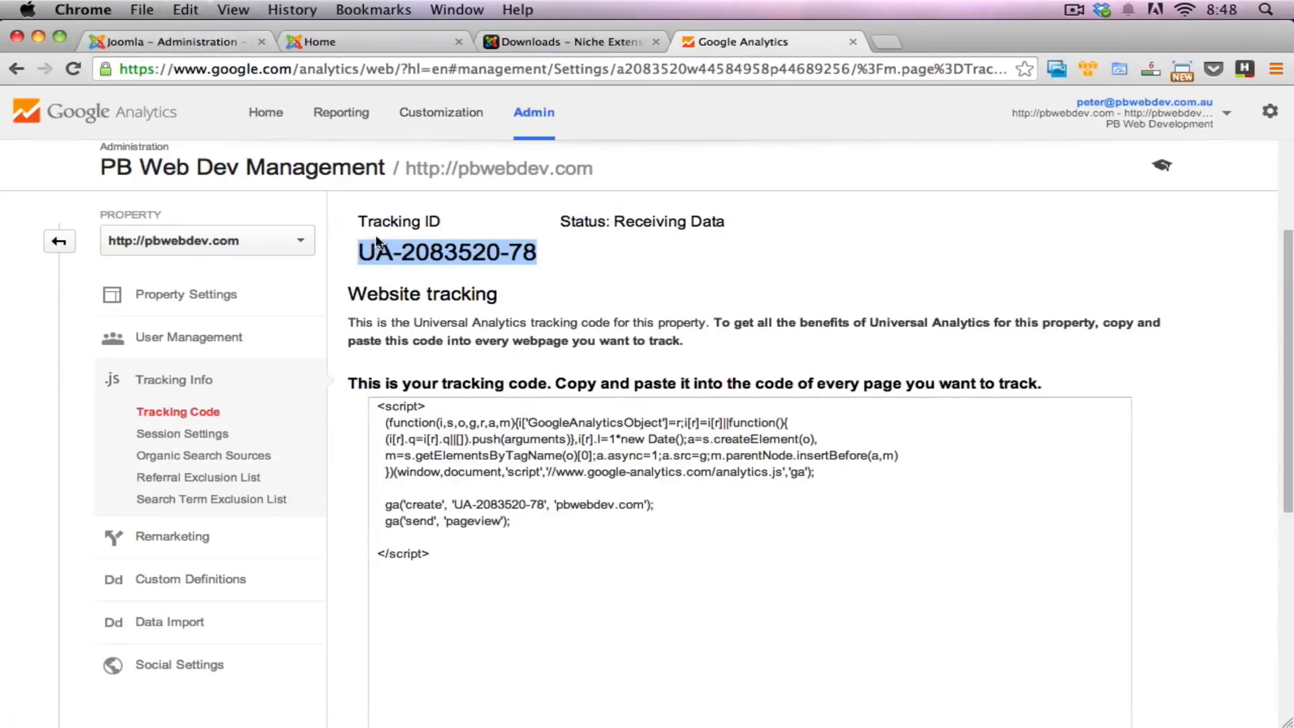
left_click(231, 43)
left_click(341, 330)
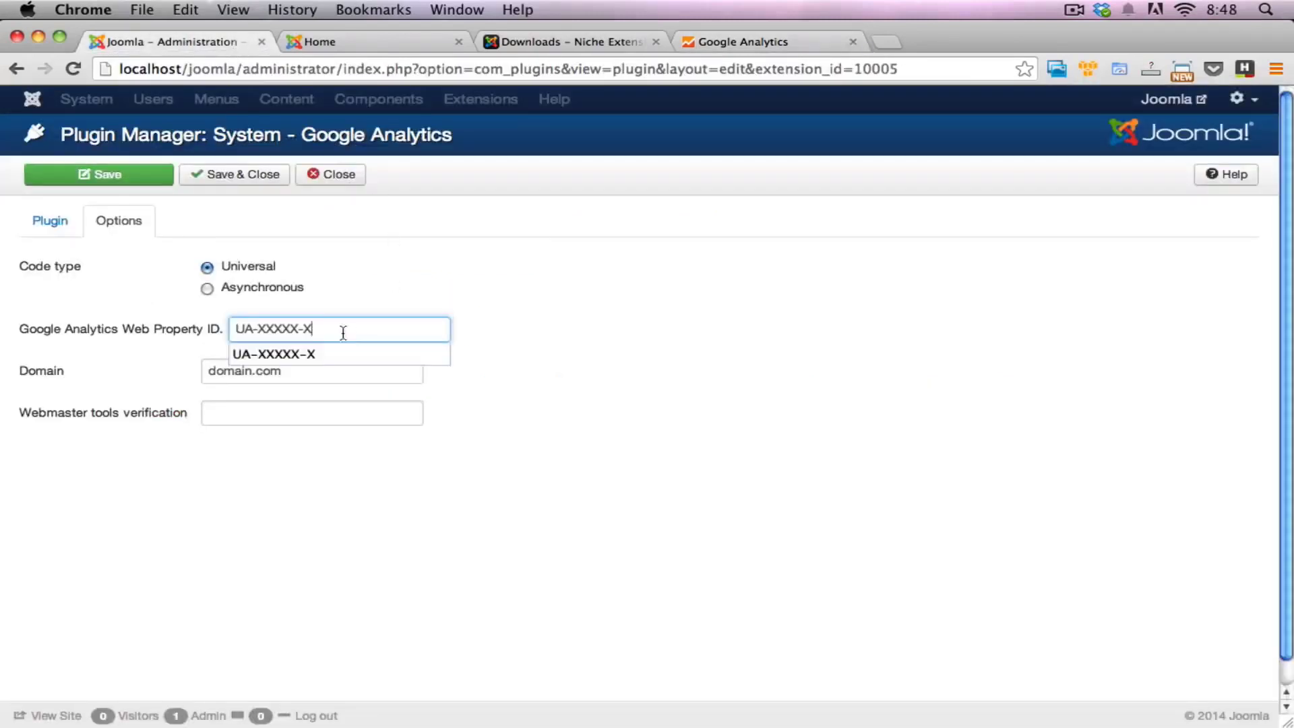
left_click_drag(341, 330, 213, 330)
key("super+v")
left_click(604, 329)
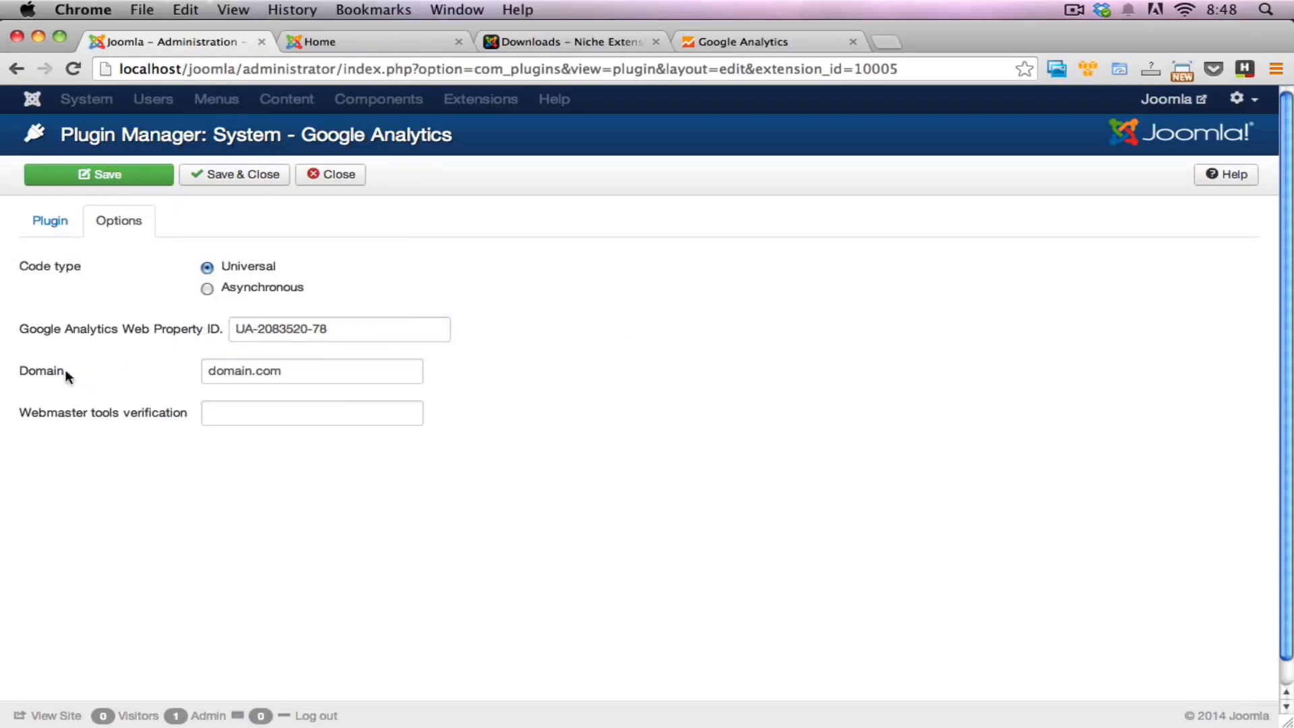
mouse_move(48, 380)
double_click(289, 370)
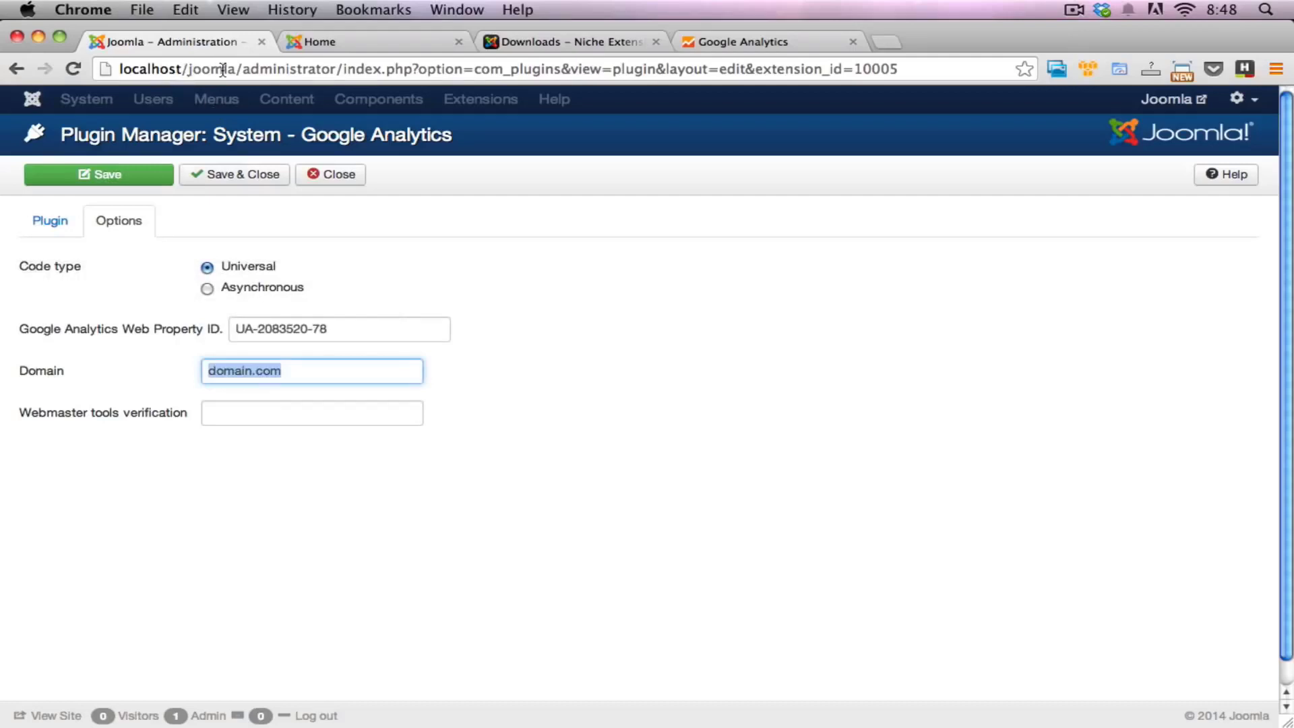
left_click_drag(238, 70, 116, 70)
key("super+c")
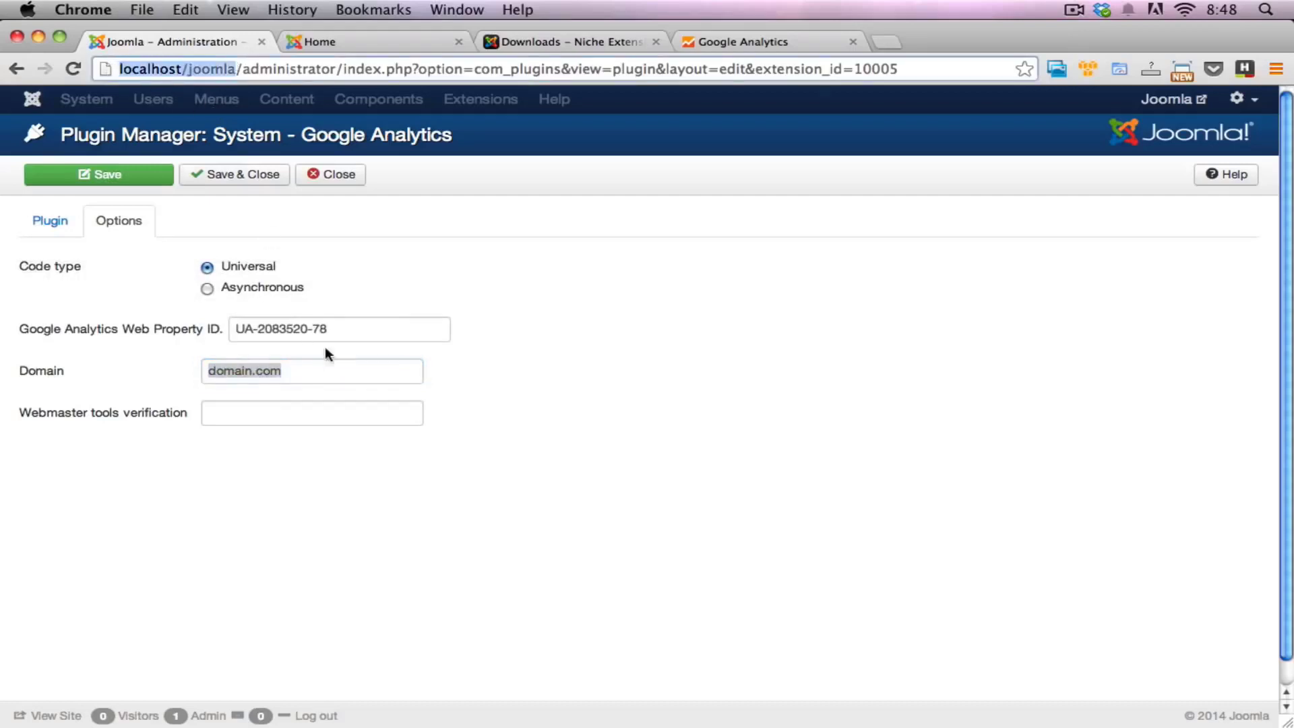
left_click(309, 368)
key("super+a")
key("super+v")
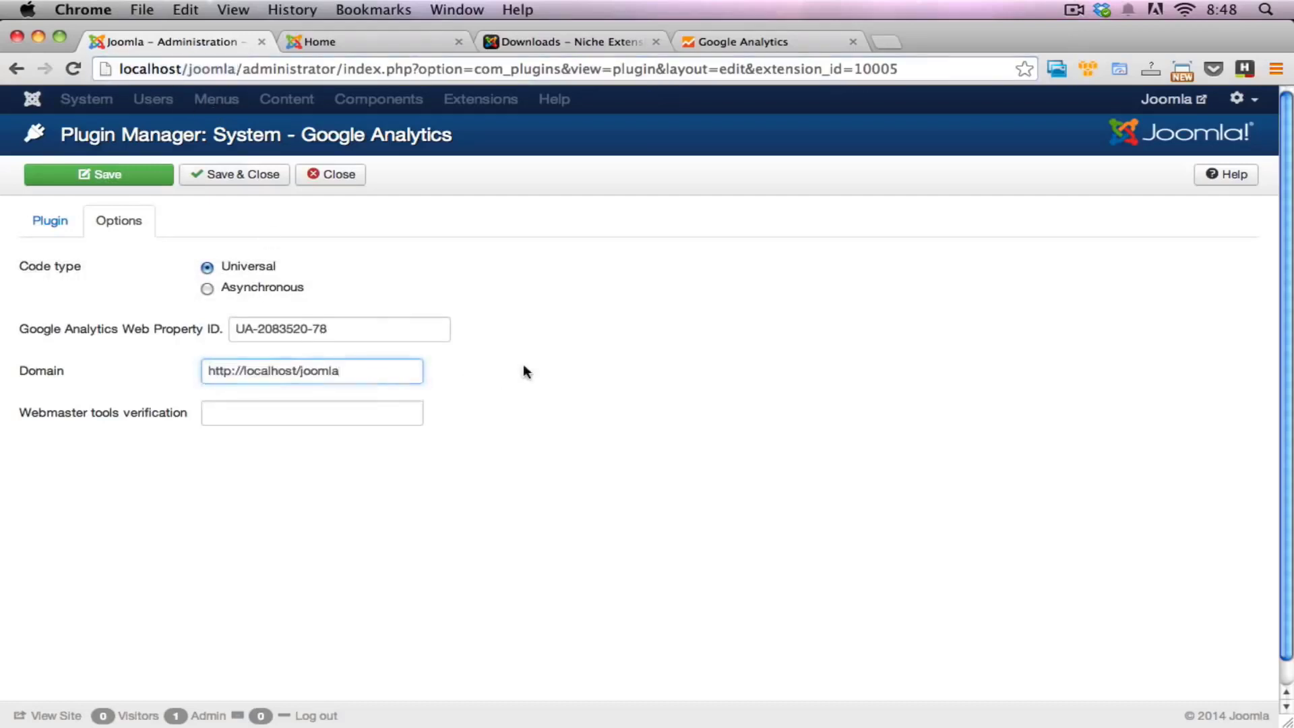
left_click_drag(244, 372, 133, 369)
key("BackSpace")
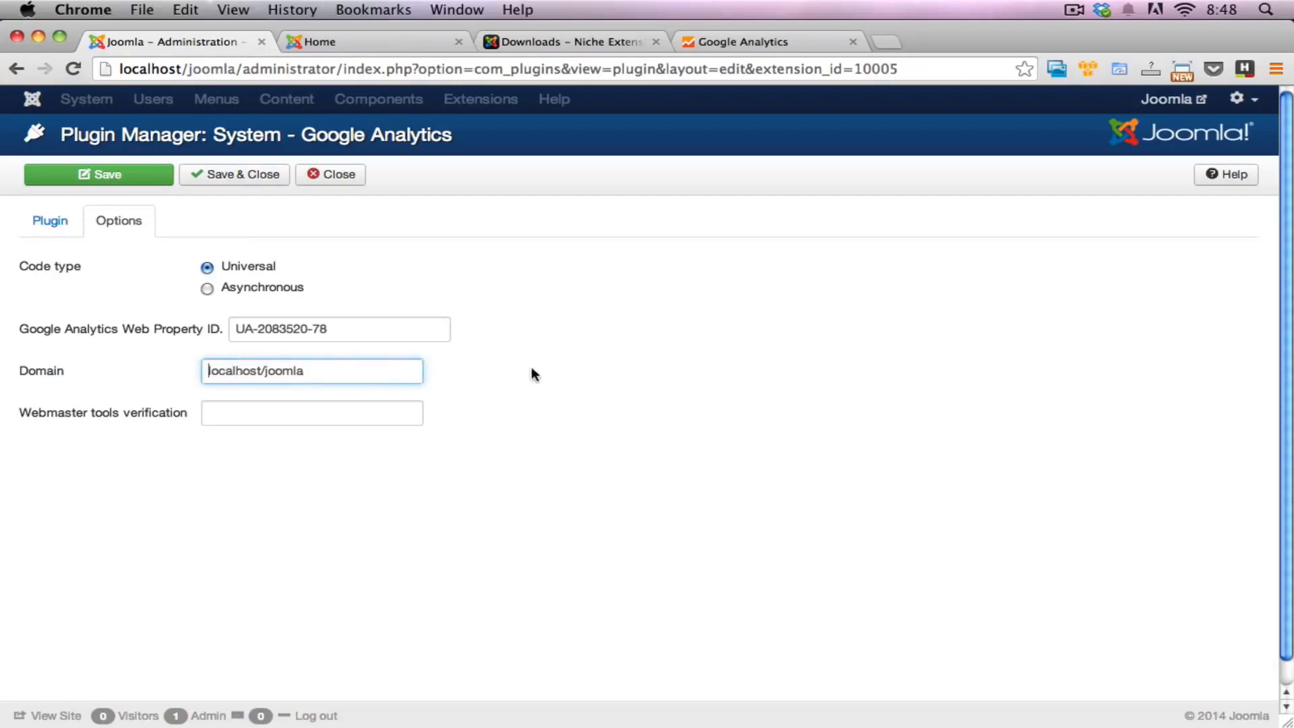
left_click(459, 411)
Step: Check the Webmaster tools verification field, and open the joomlabe.at site at google.com/webmastertools in a new browser tab
mouse_move(133, 419)
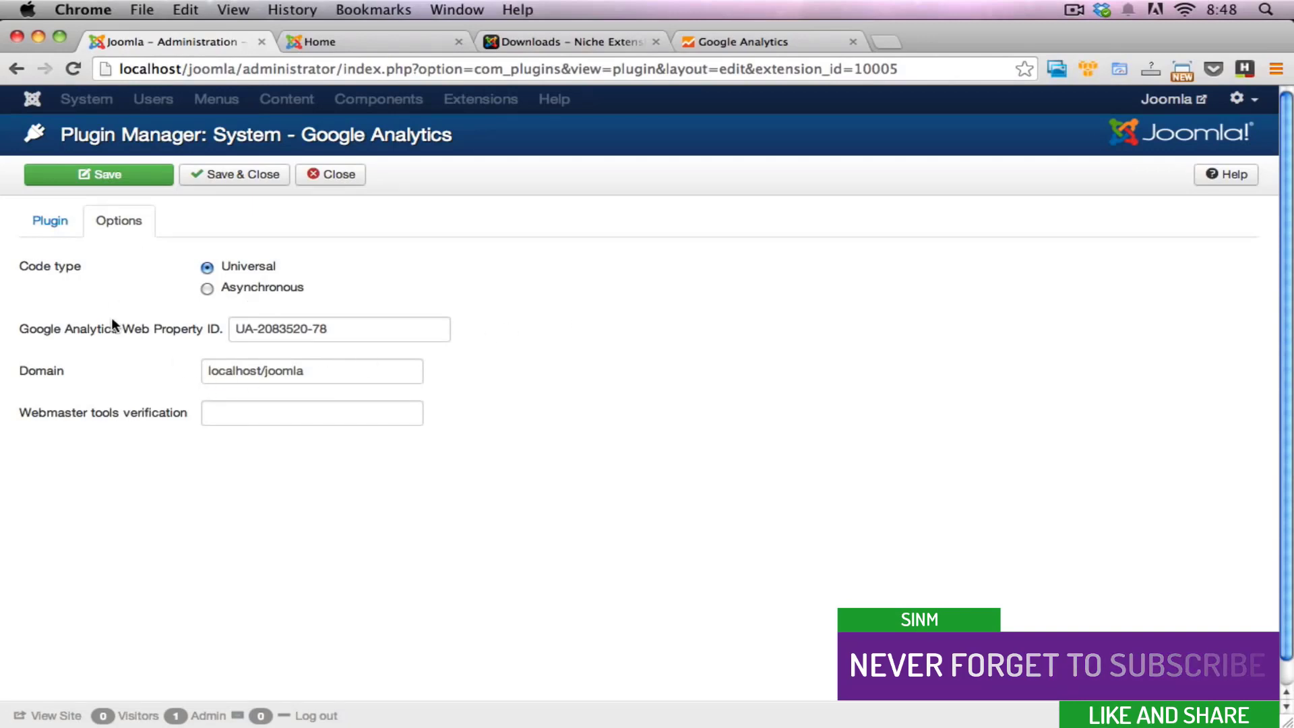
mouse_move(147, 332)
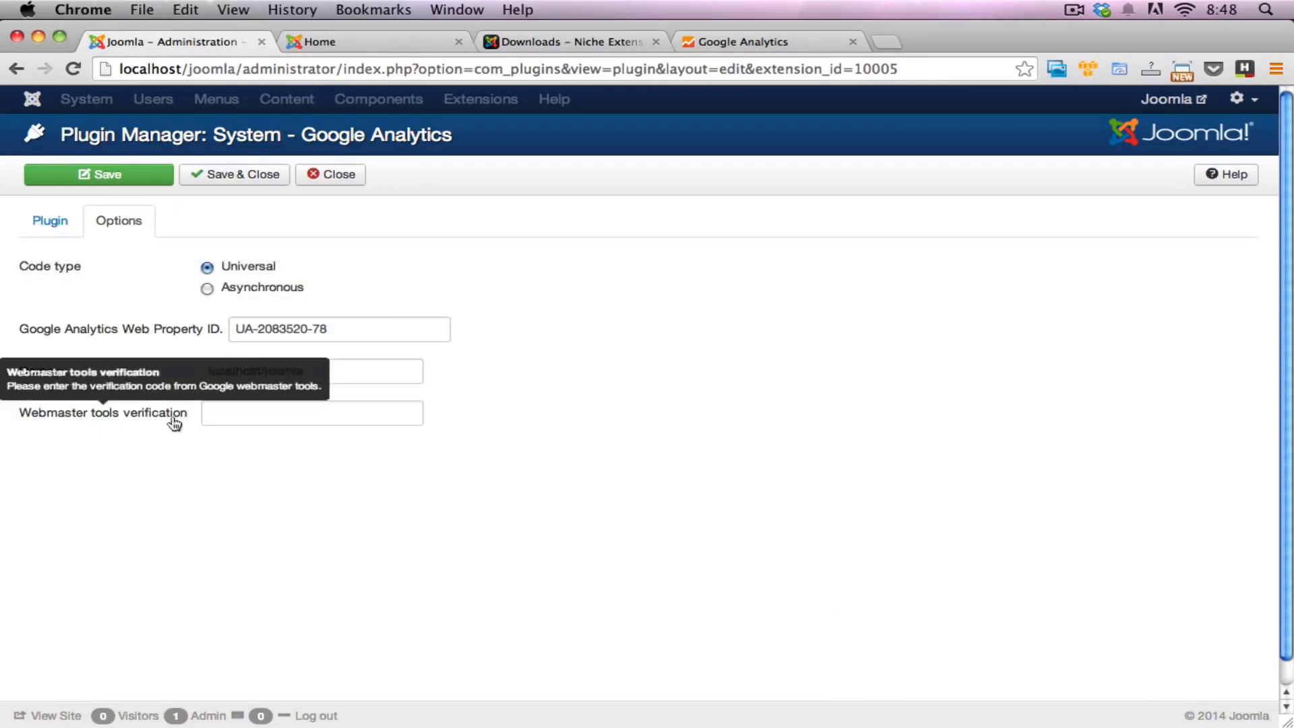
left_click(236, 421)
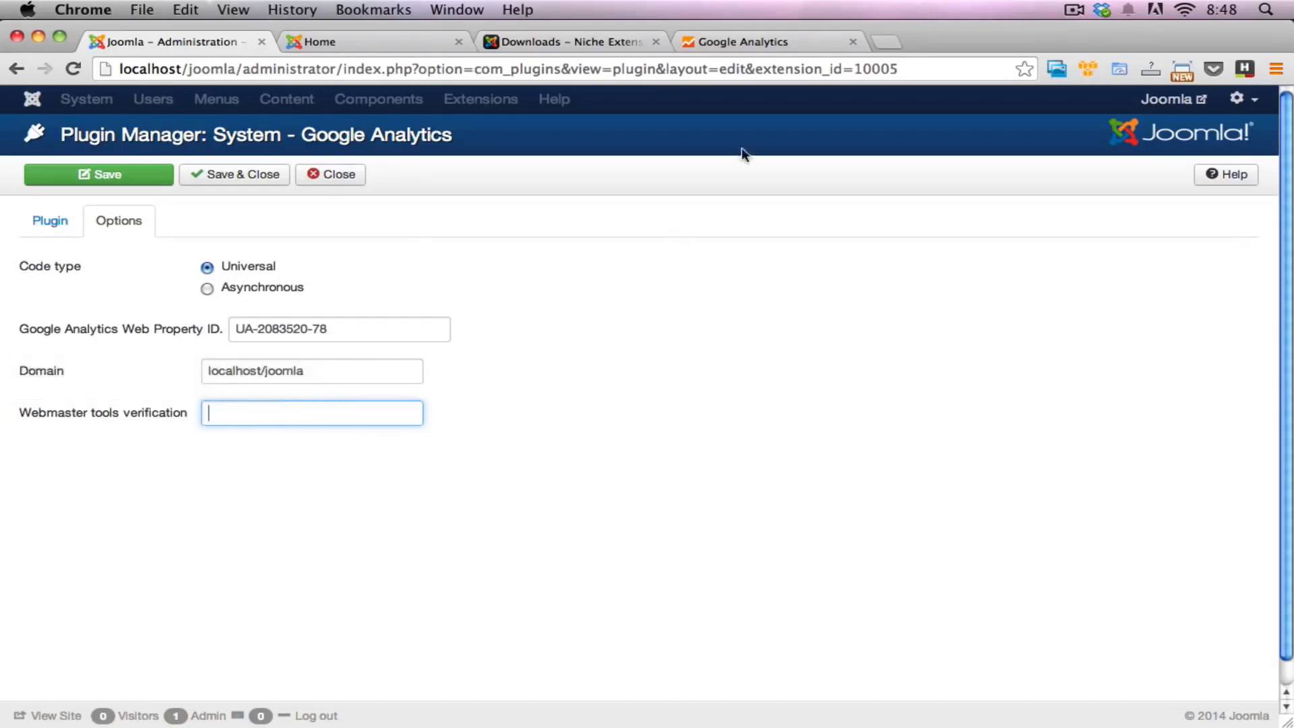
left_click(883, 43)
type("goog")
key("Down")
key("Down")
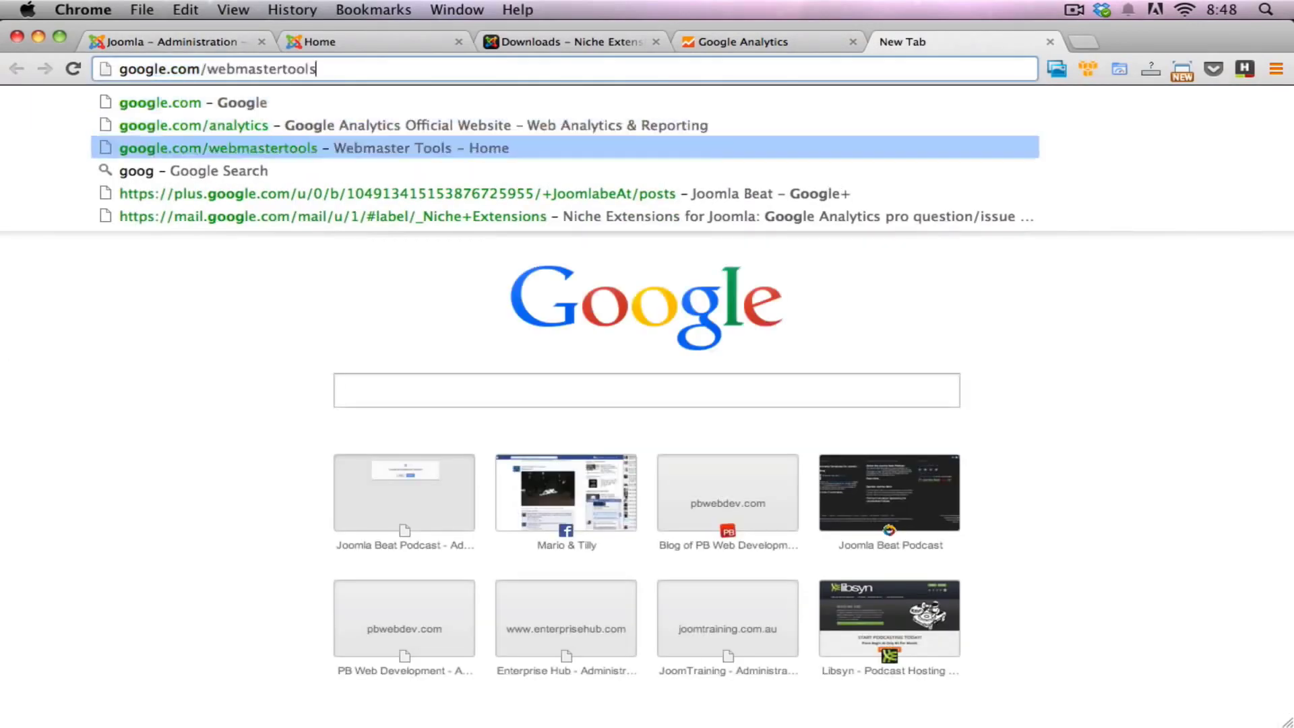
key("Return")
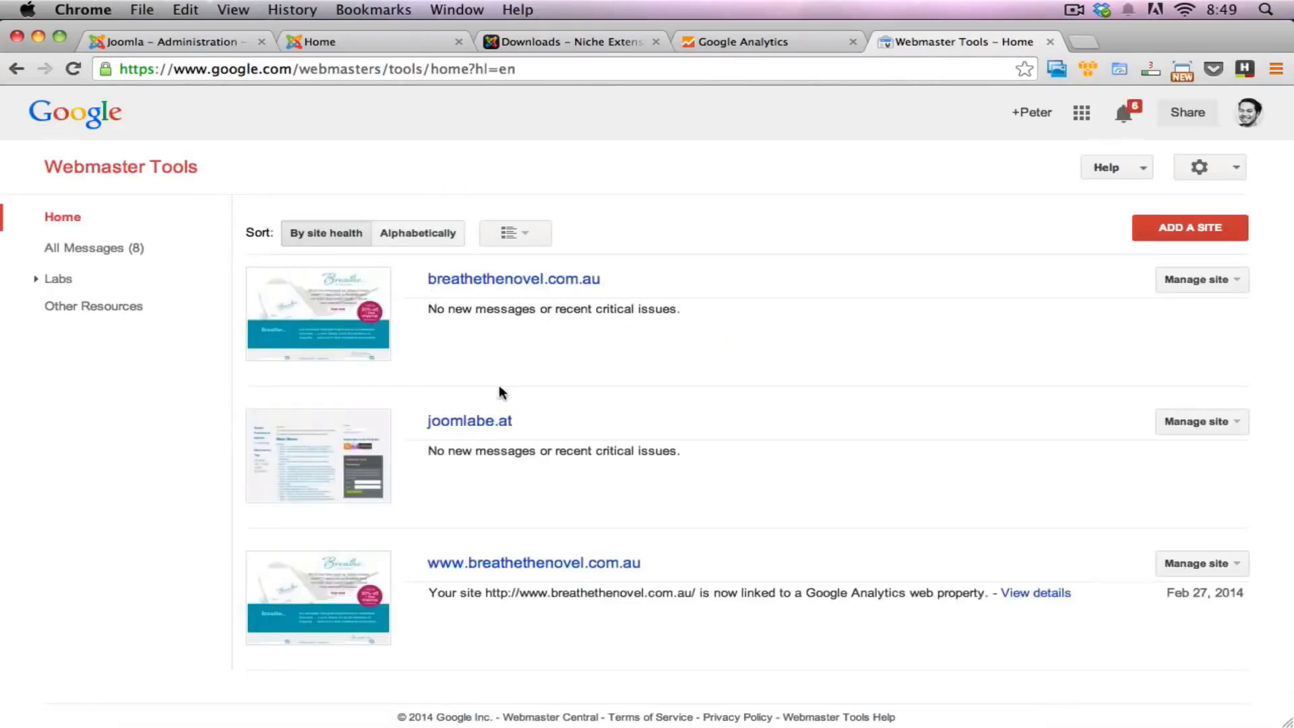
left_click(500, 422)
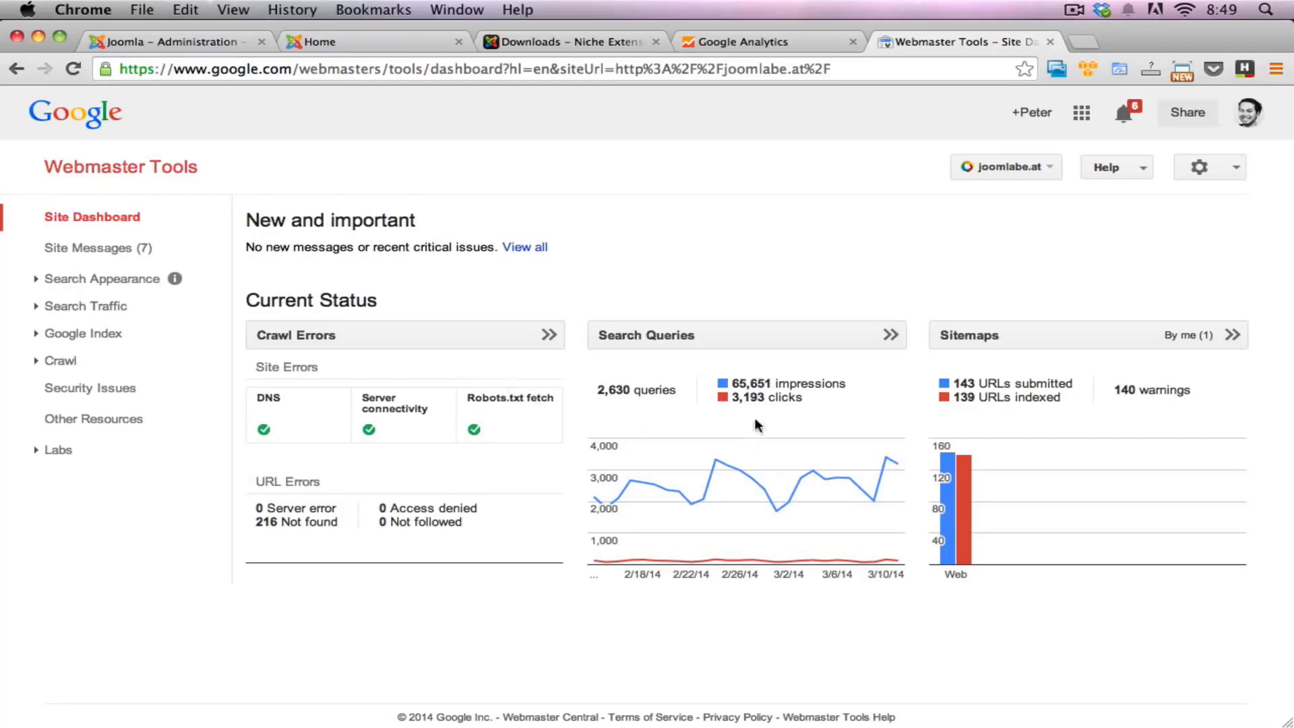
Step: Open the verification details of joomlabe.at and choose the HTML tag as a different verification method
left_click(1236, 170)
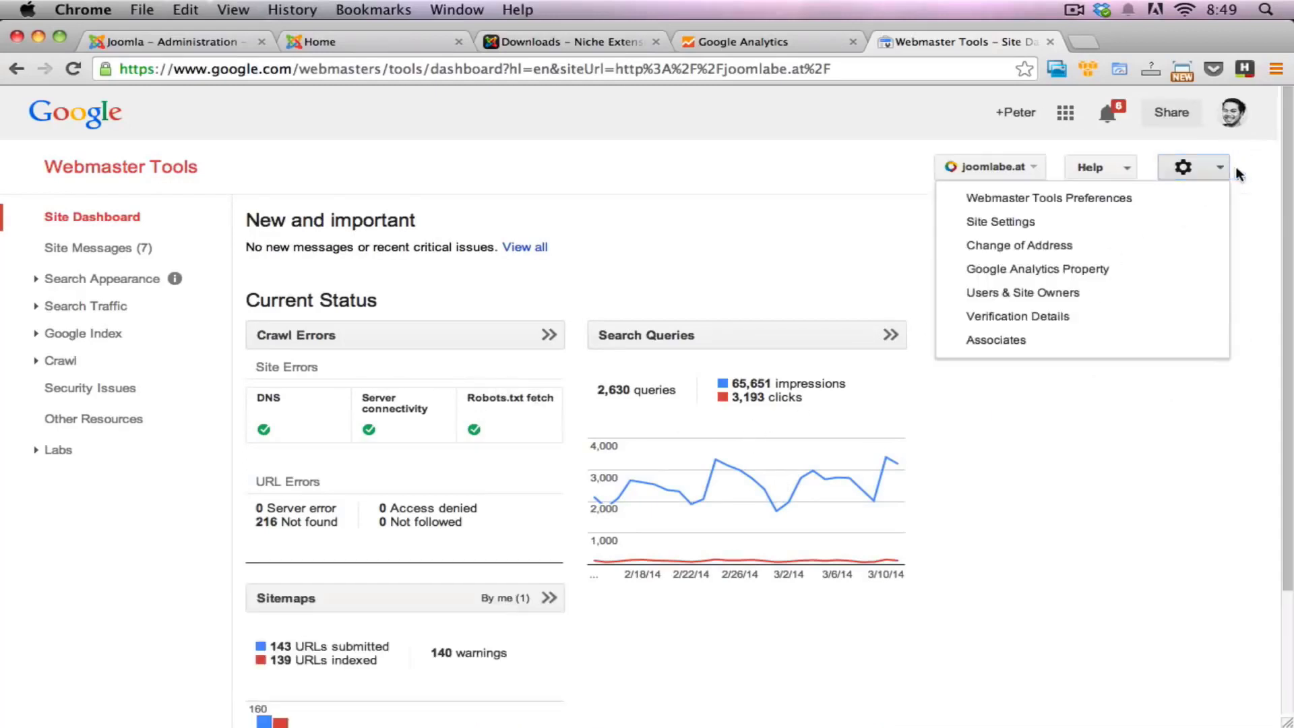
left_click(1068, 323)
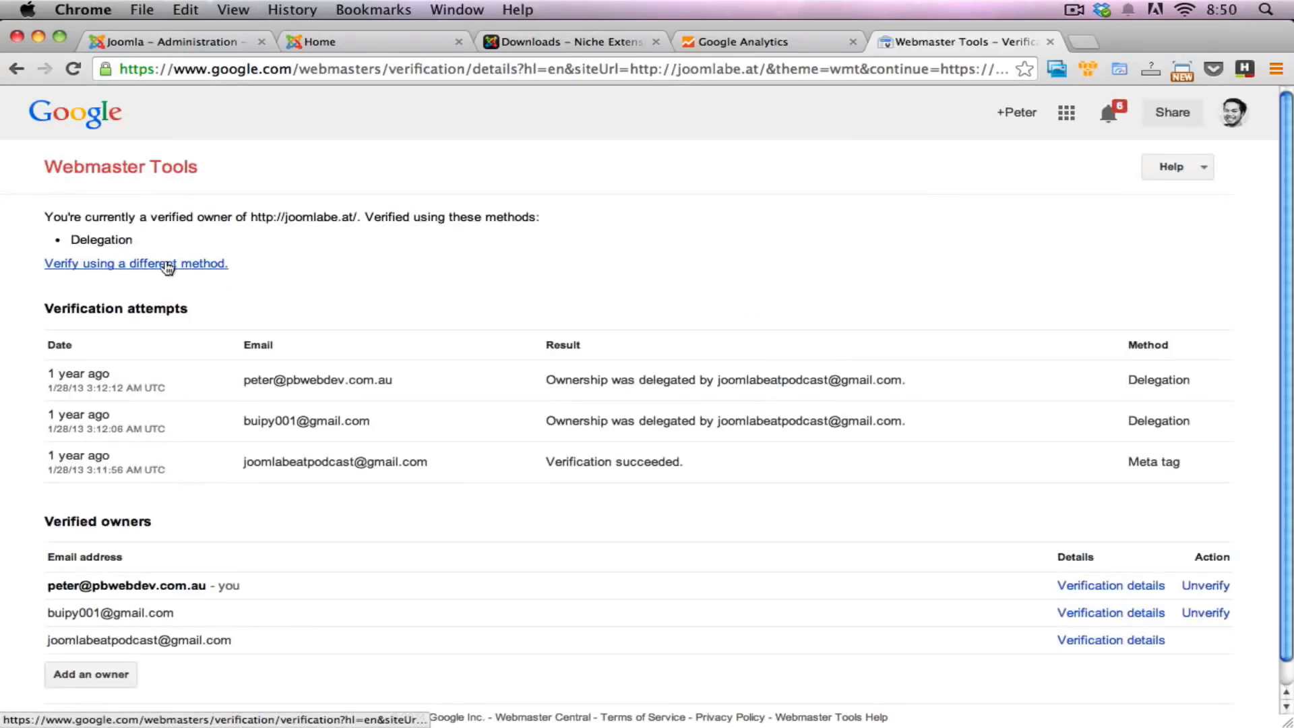
left_click(124, 267)
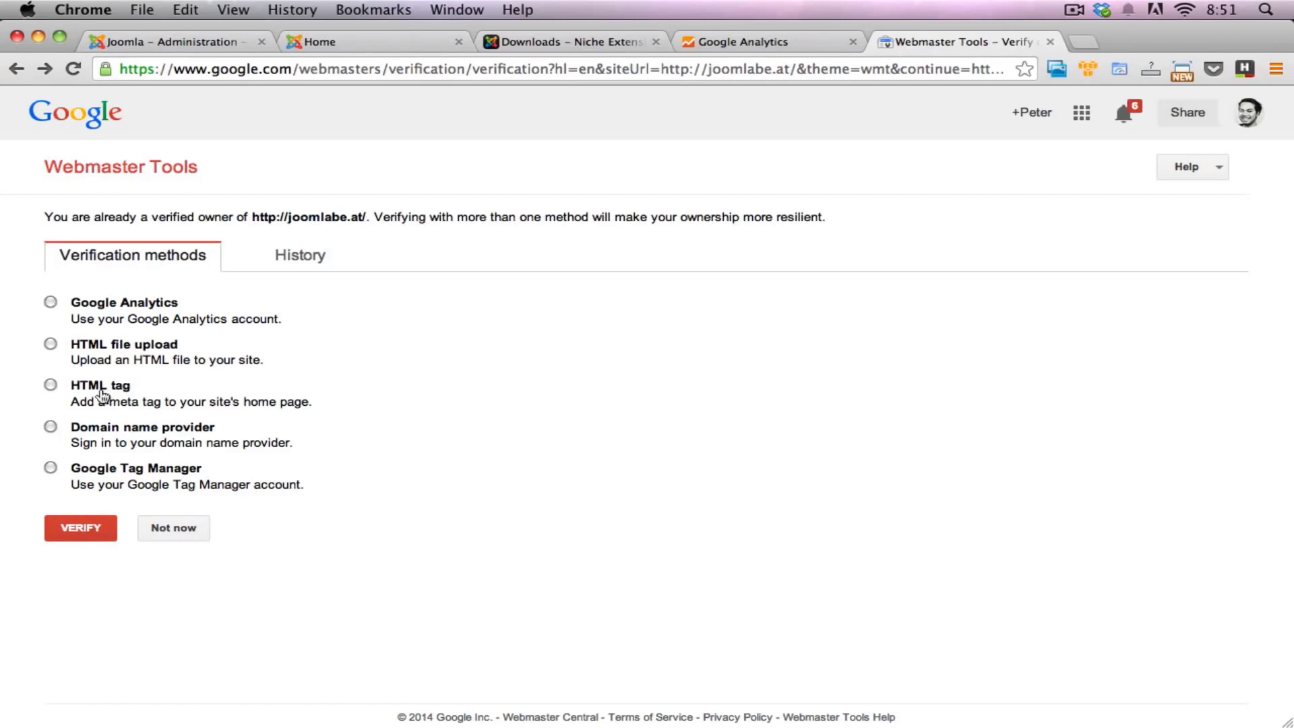
left_click(50, 385)
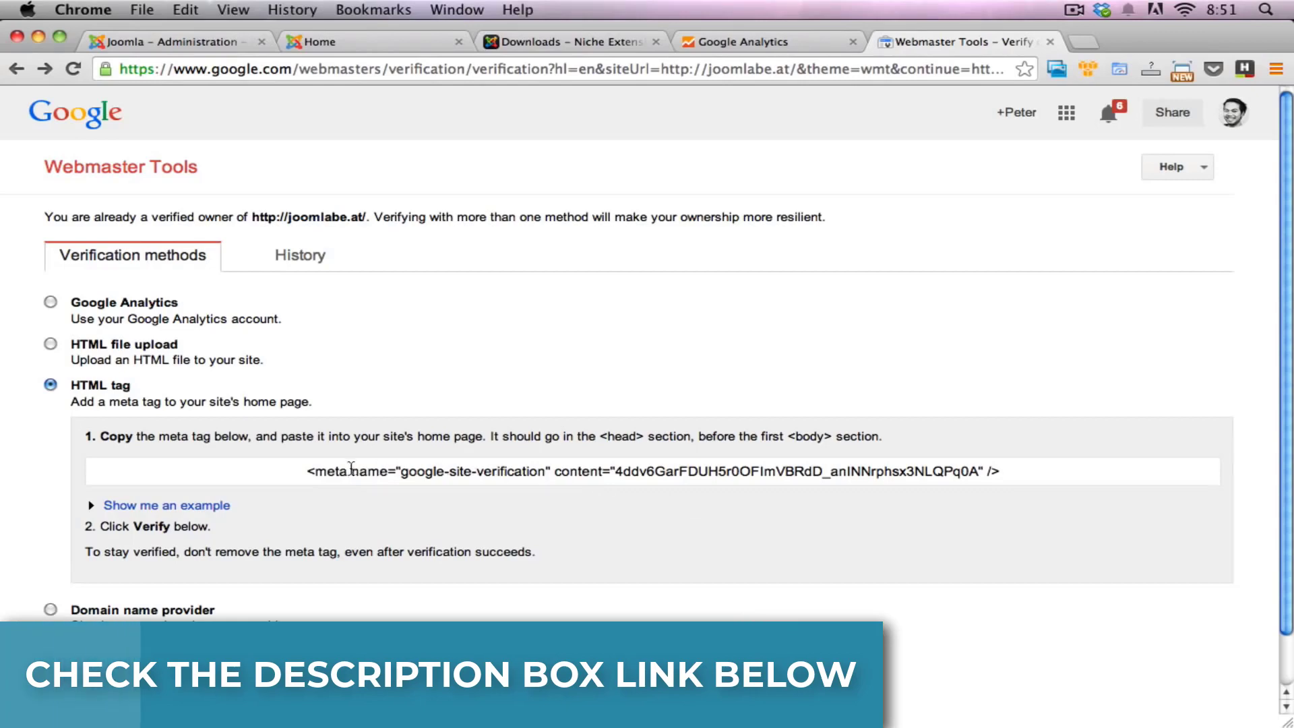
Step: Copy the google-site-verification meta tag into the browser's address field and copy only its content value, the verification code
left_click(309, 469)
left_click(310, 470)
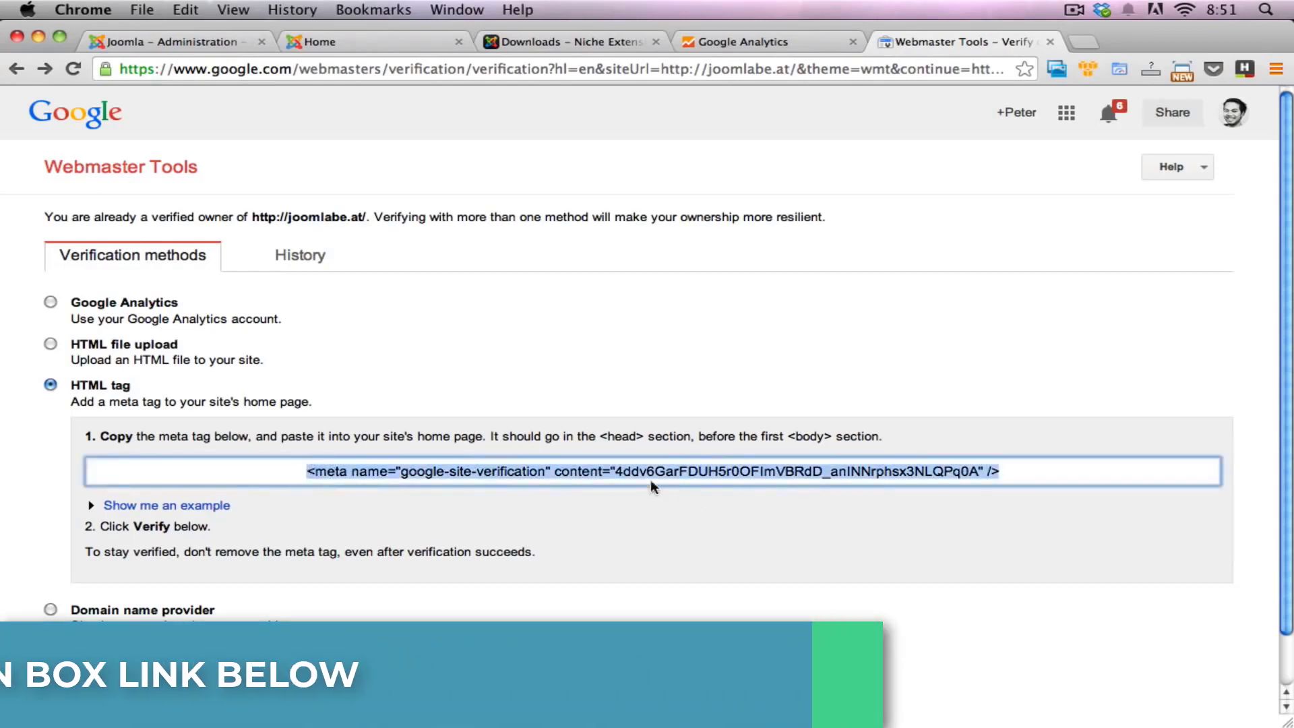
left_click(633, 480)
left_click_drag(615, 471, 976, 476)
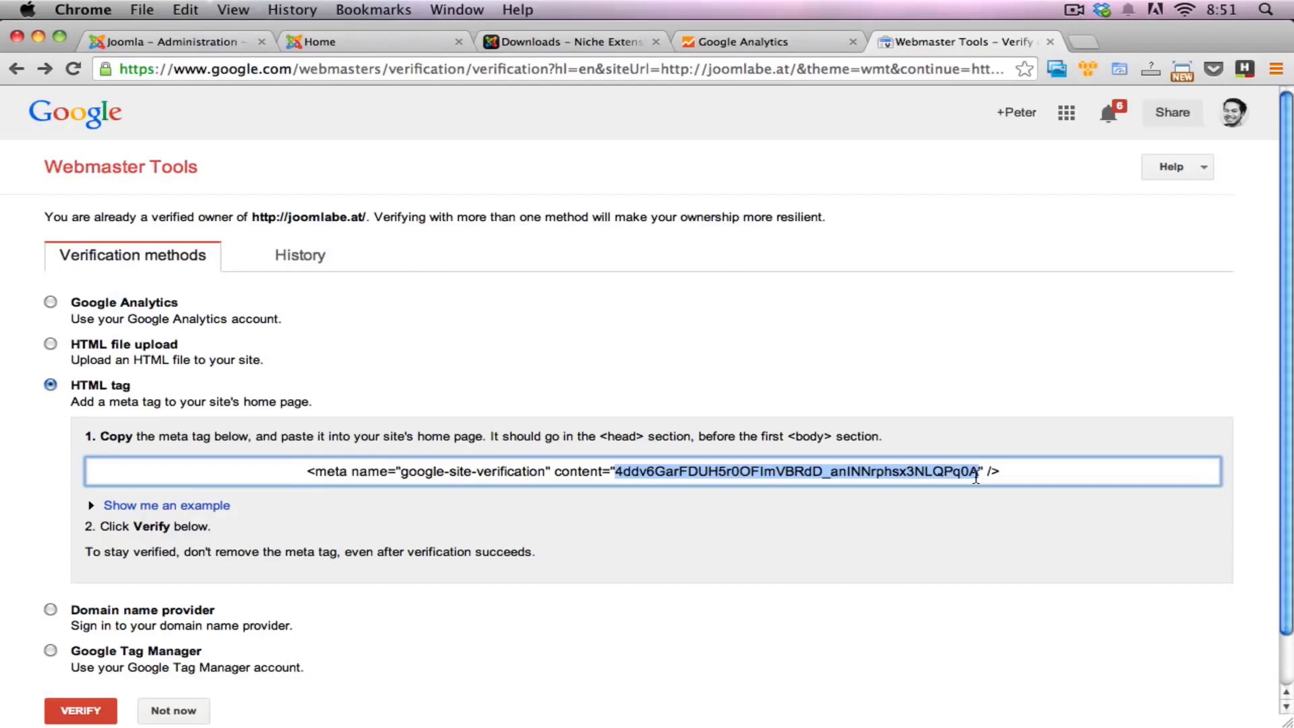
left_click_drag(976, 476, 976, 476)
key("super+c")
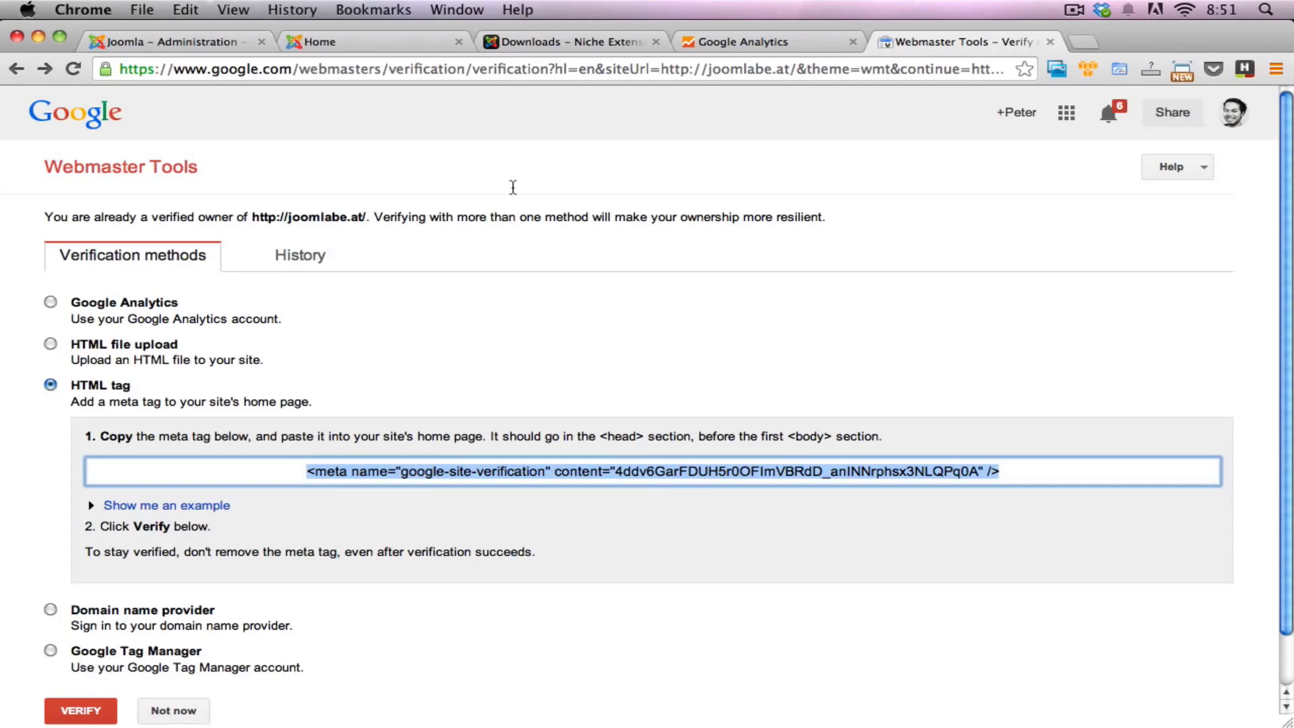
left_click(420, 71)
key("super+v")
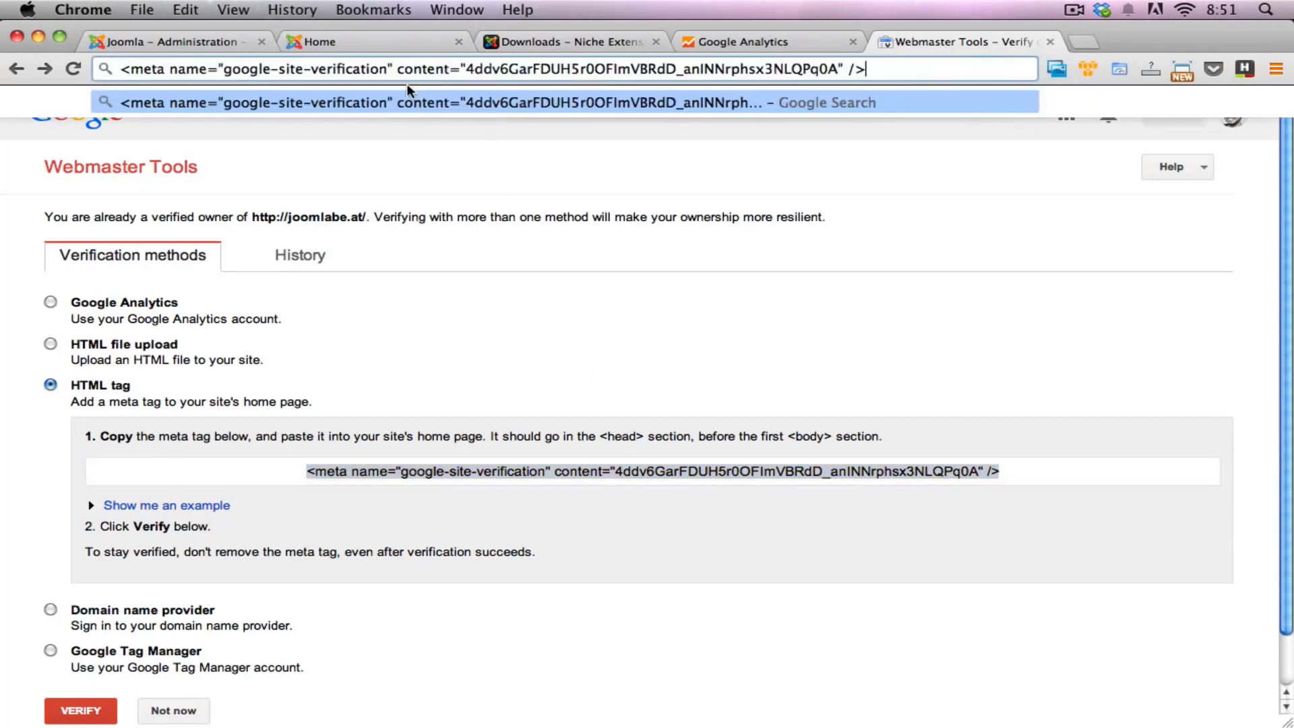
left_click(455, 181)
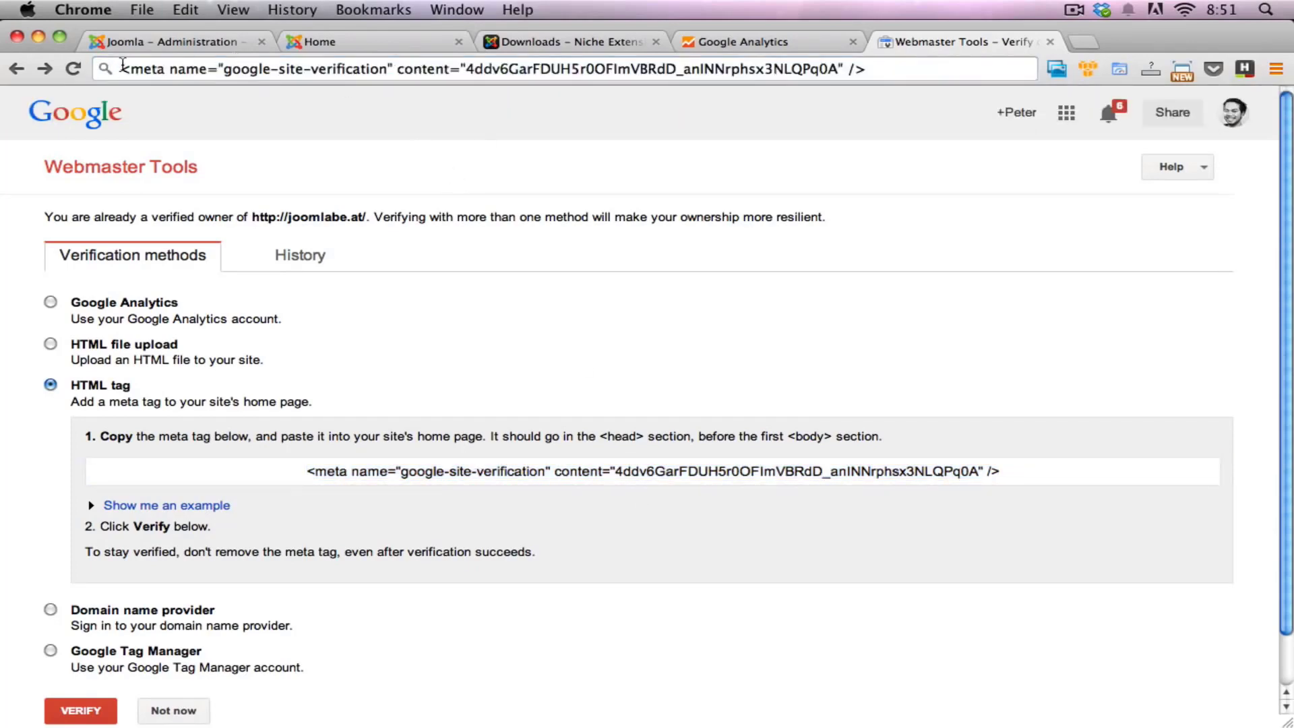
left_click_drag(465, 71, 835, 69)
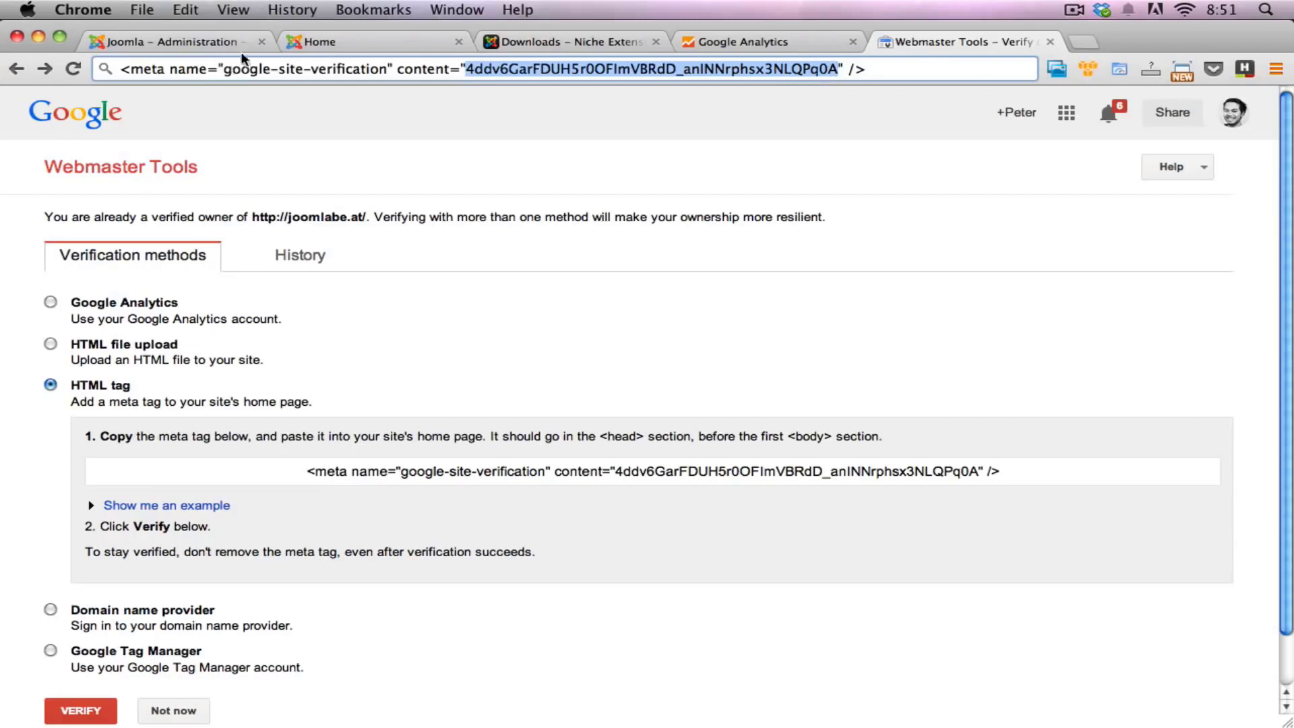
Step: Switch to the Joomla plugin options and paste the verification code into the Webmaster tools verification field
left_click(204, 41)
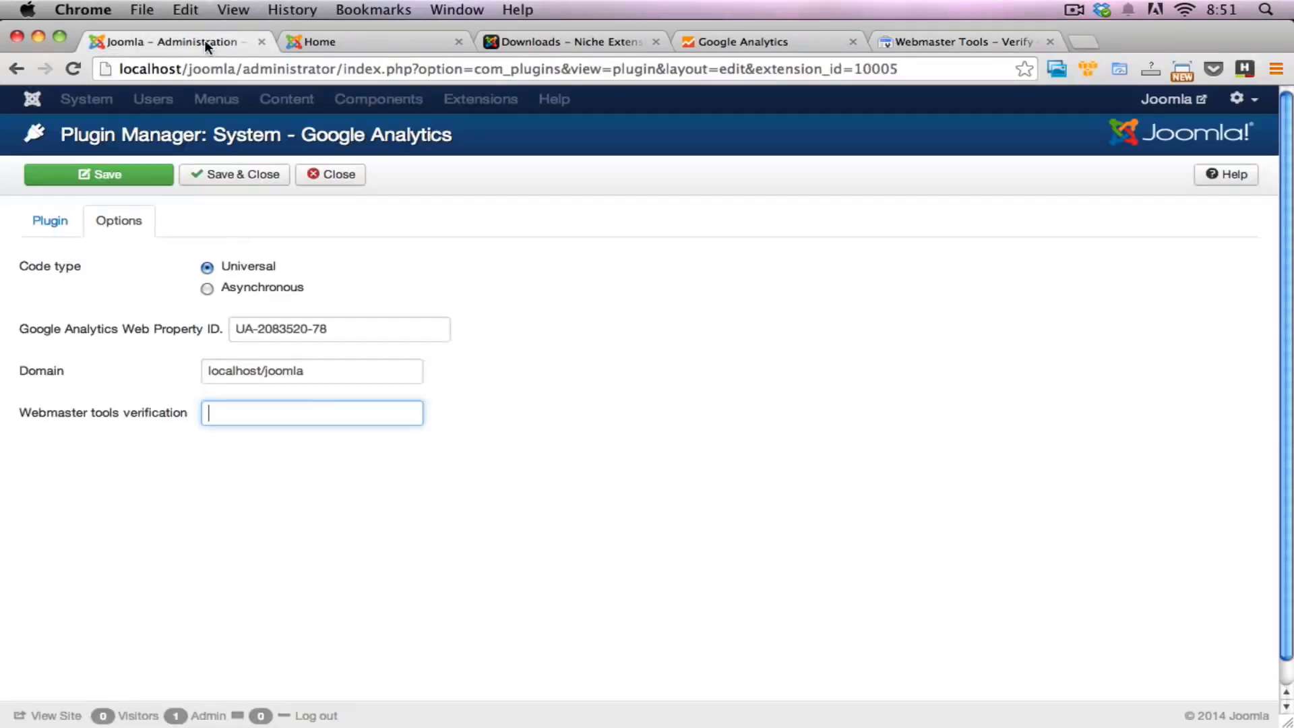
key("super+v")
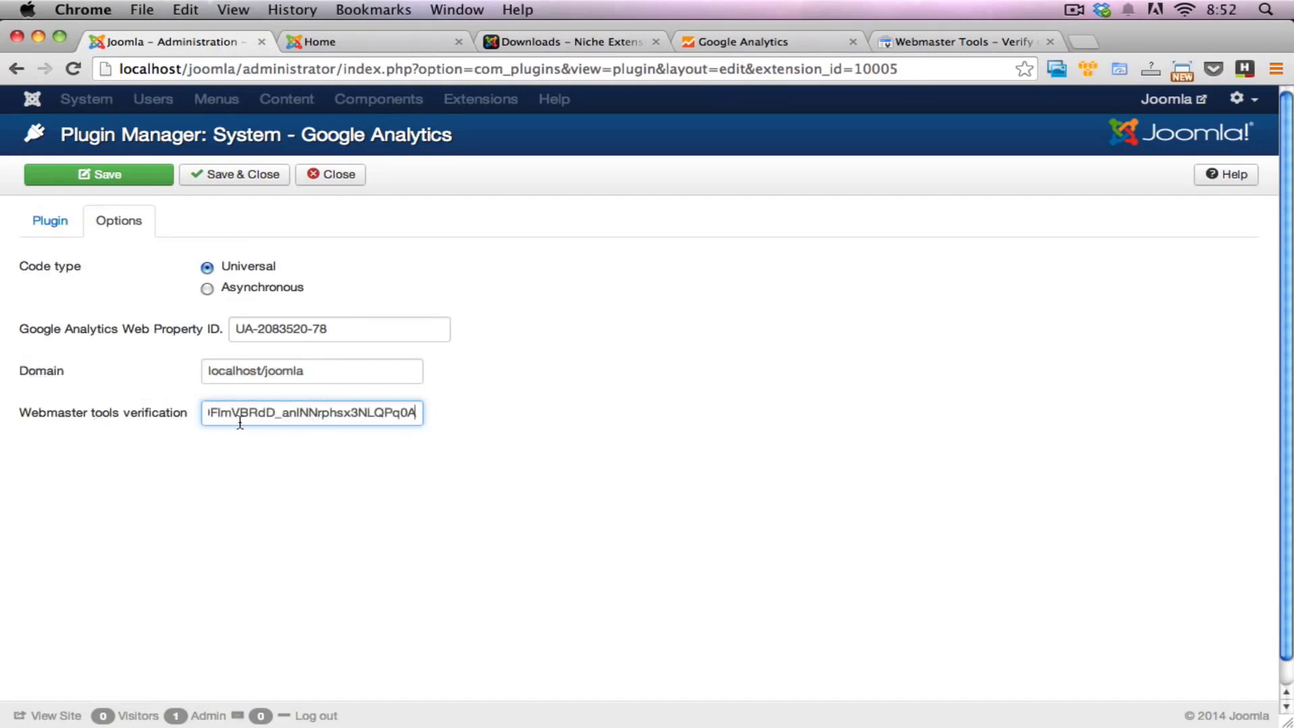
left_click_drag(277, 416, 130, 419)
left_click(329, 425)
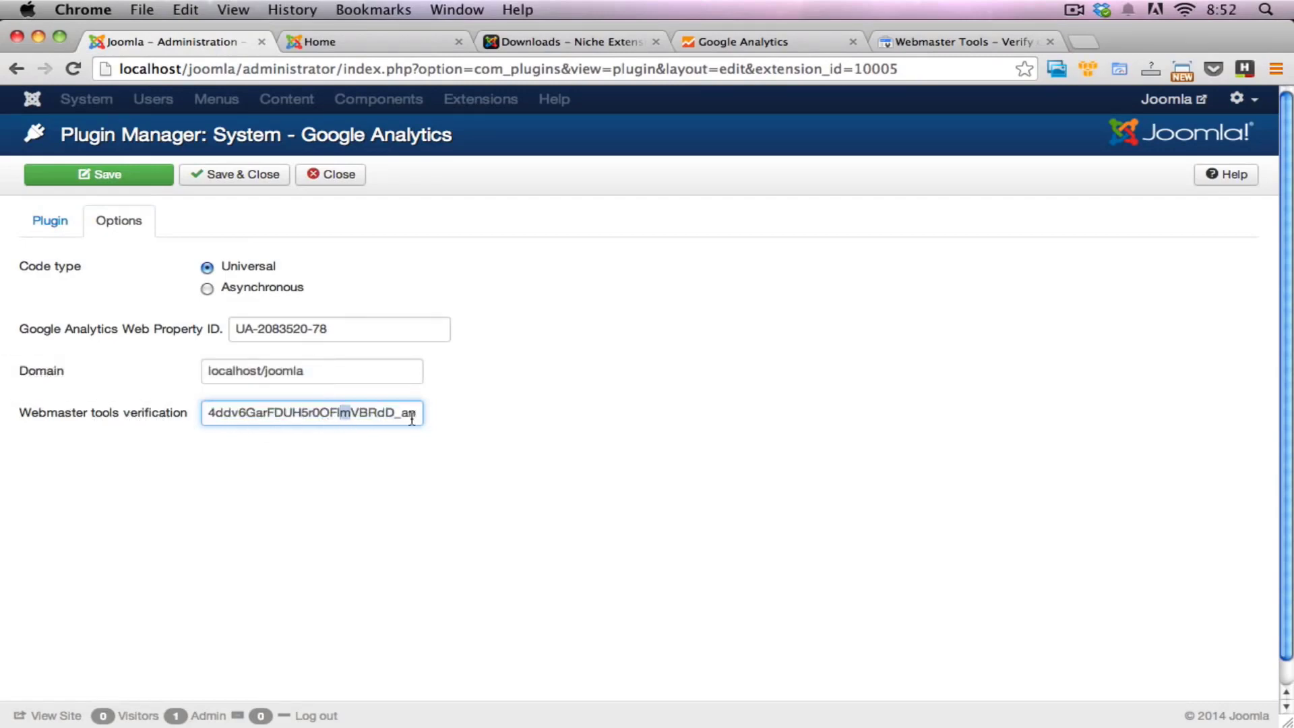
left_click(568, 418)
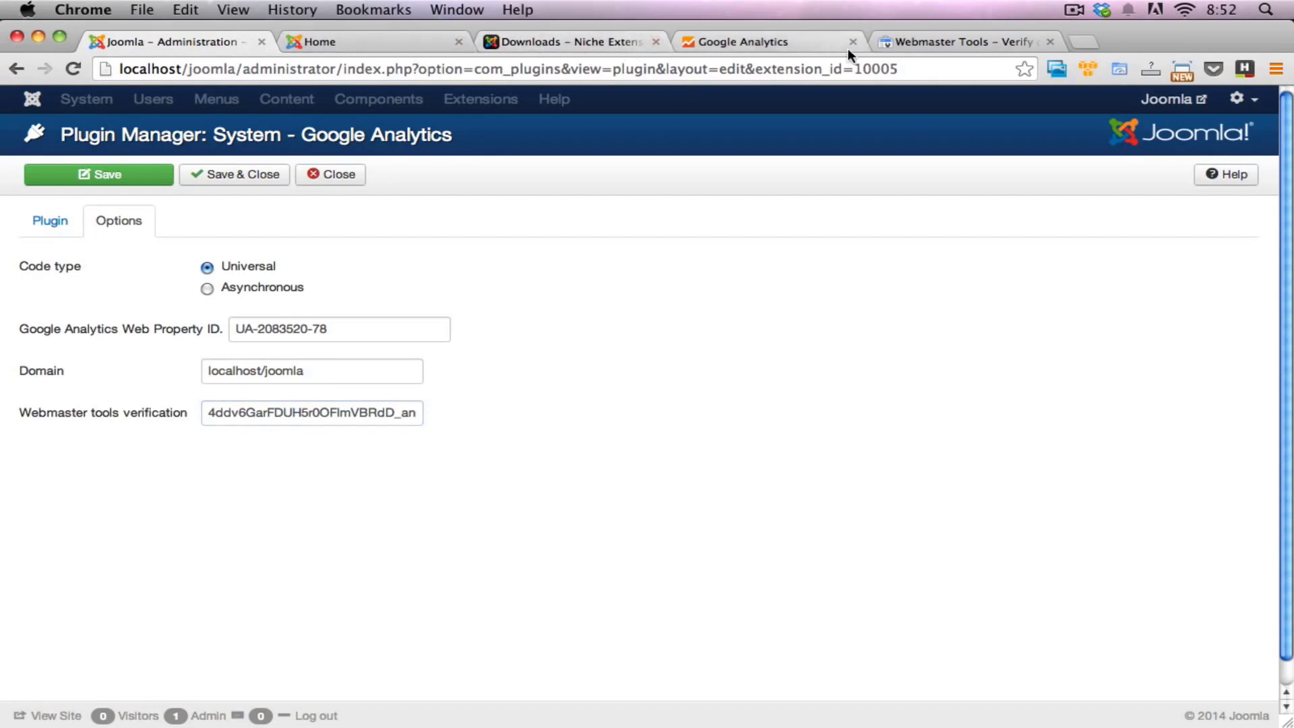
Step: Review the HTML tag instructions and Verify option in Webmaster Tools alongside the Joomla plugin's settings
left_click(924, 39)
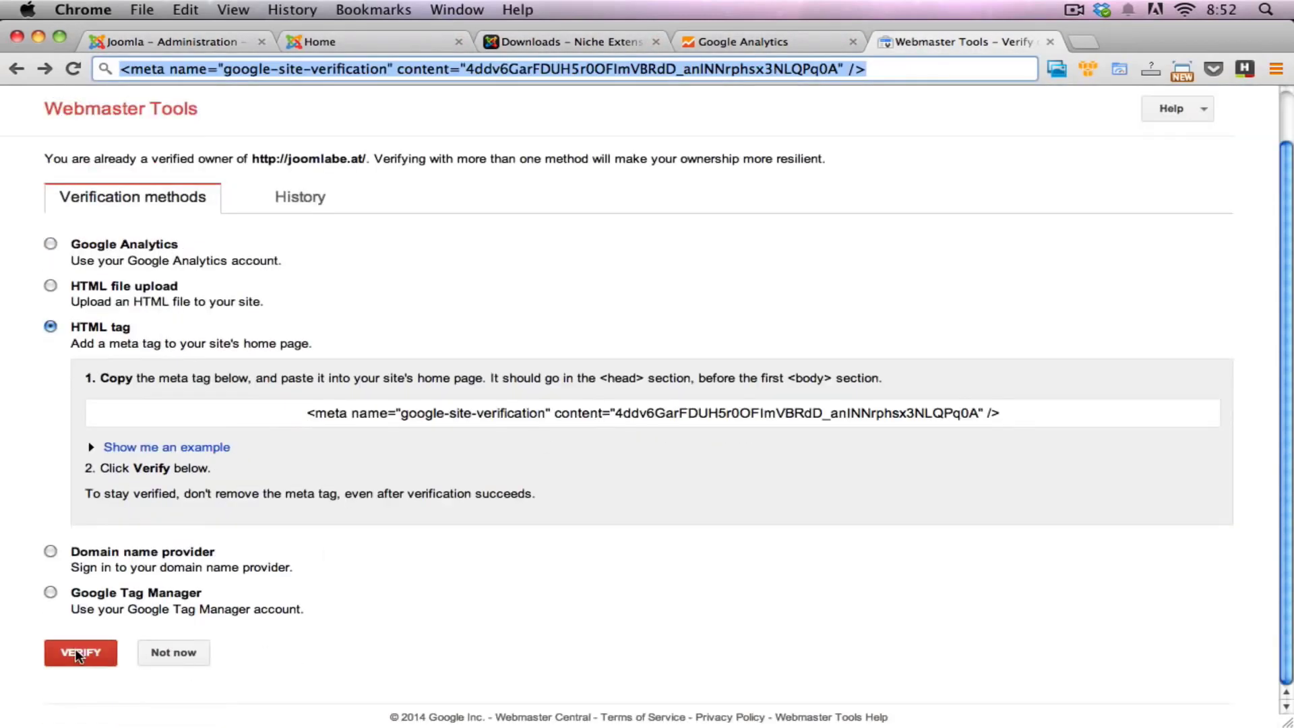
left_click(71, 651)
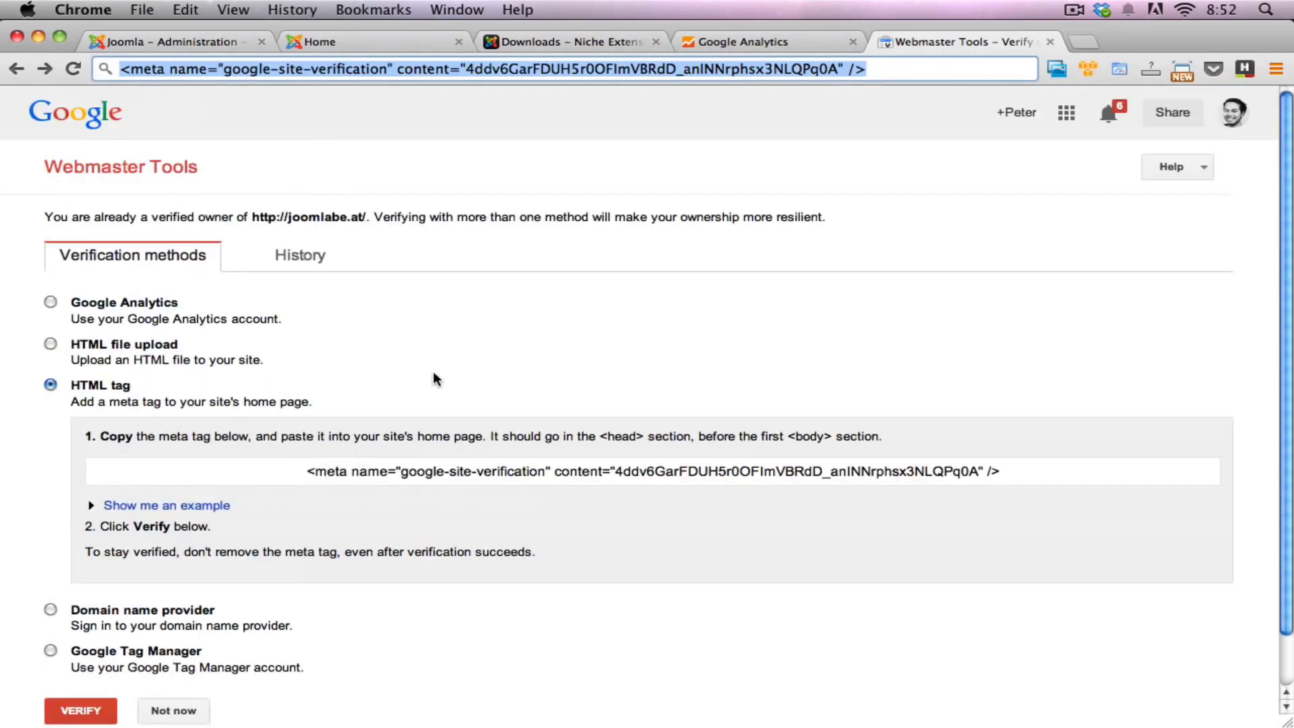
scroll(432, 374, "down", 2)
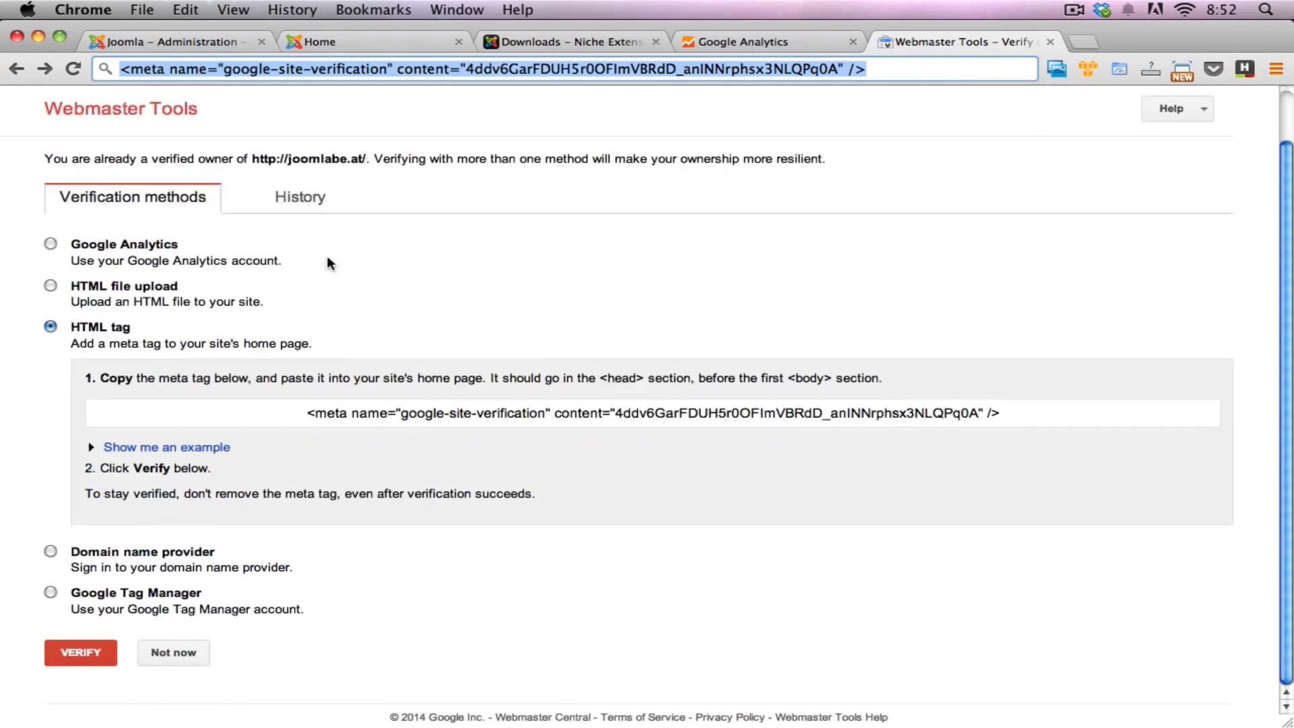
left_click(165, 43)
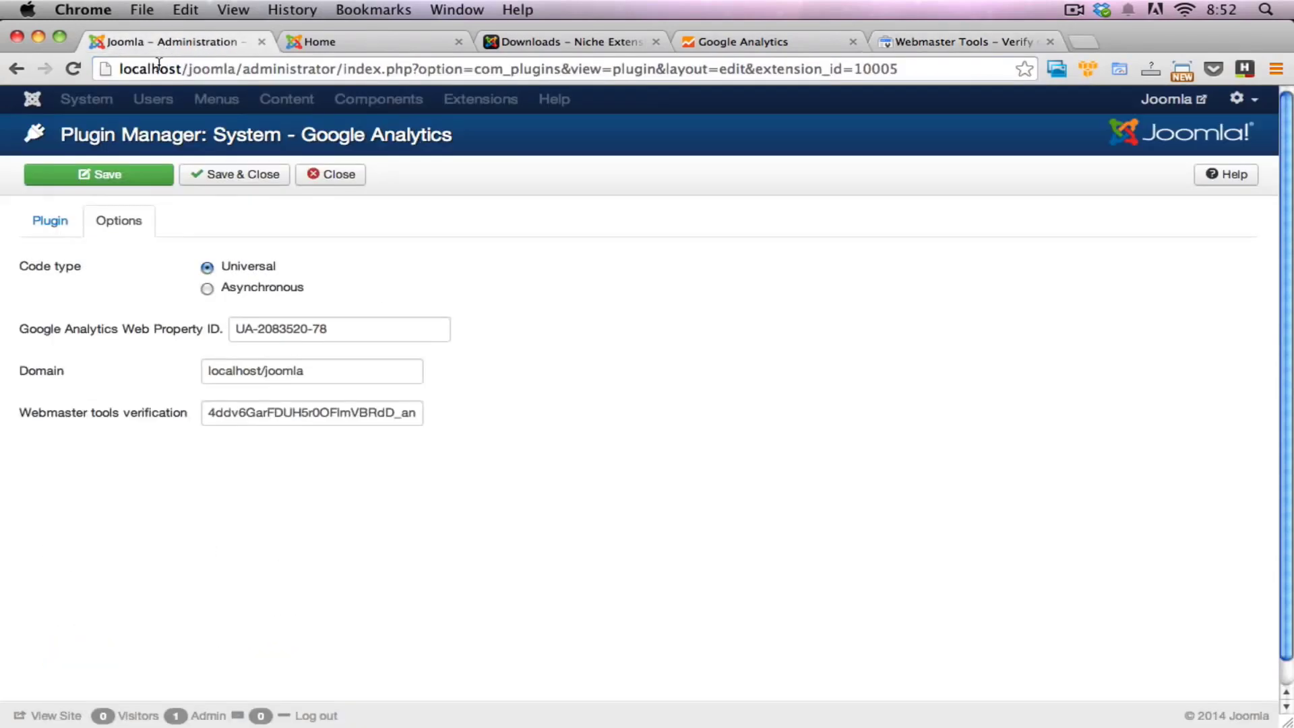
left_click(965, 43)
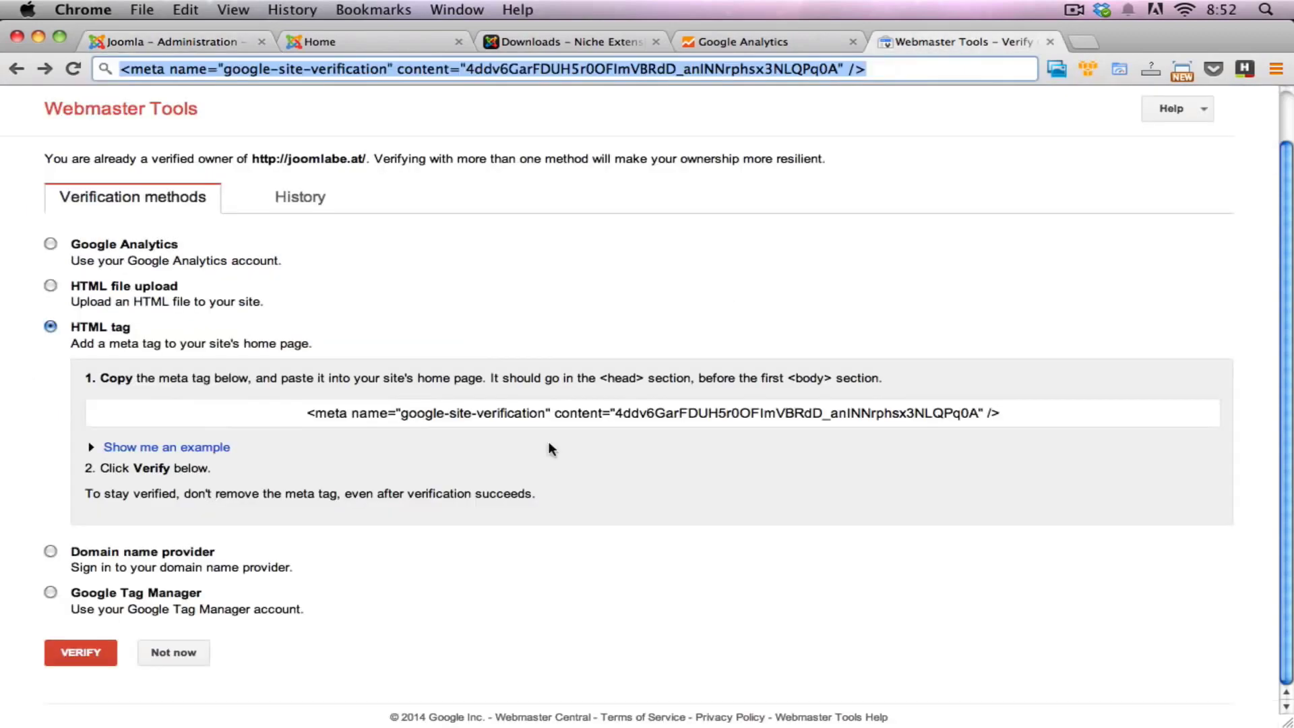
left_click(165, 42)
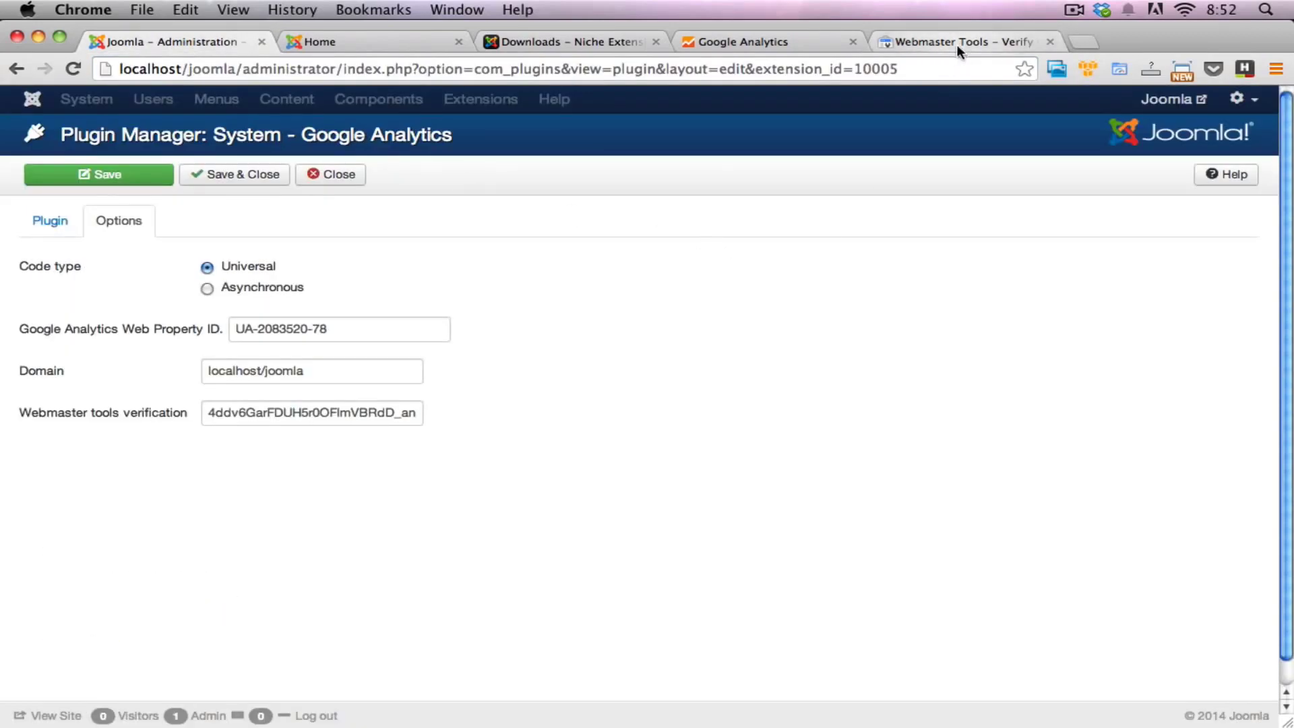
Step: Check the whole verification code in the Webmaster tools verification field and save the plugin
left_click_drag(224, 412, 483, 416)
left_click(255, 411)
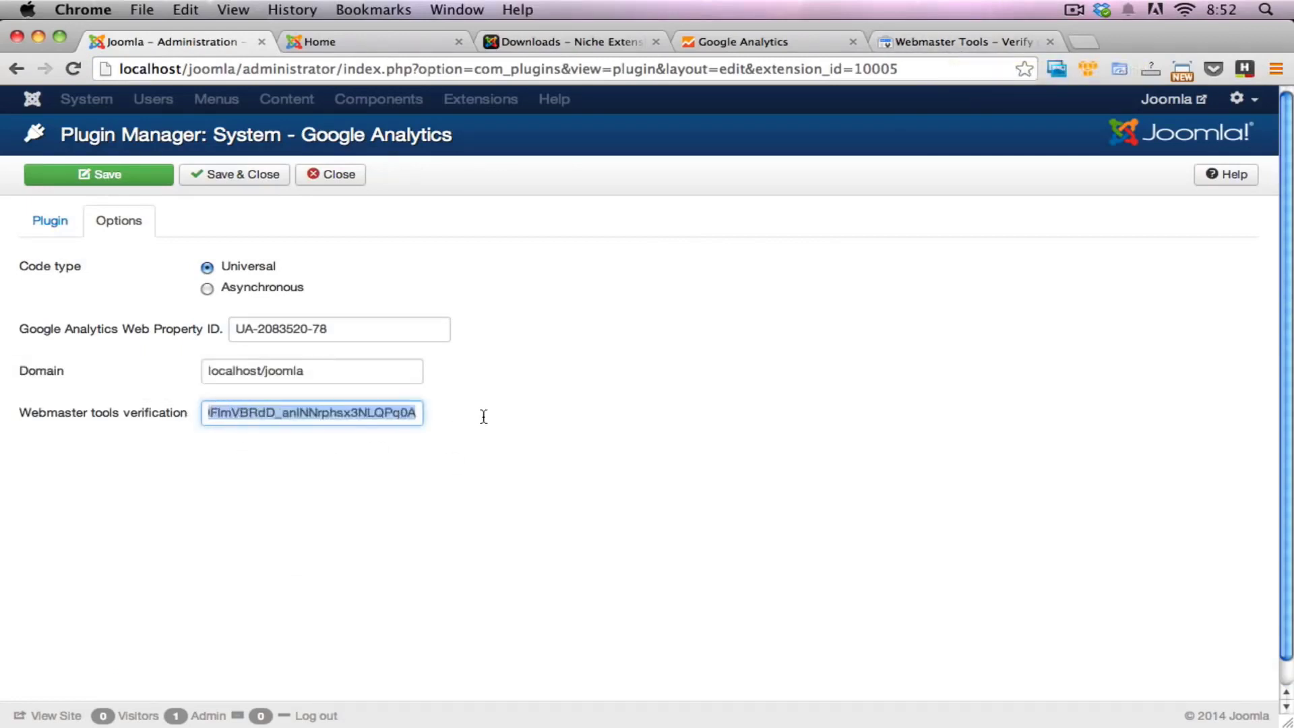
left_click(483, 417)
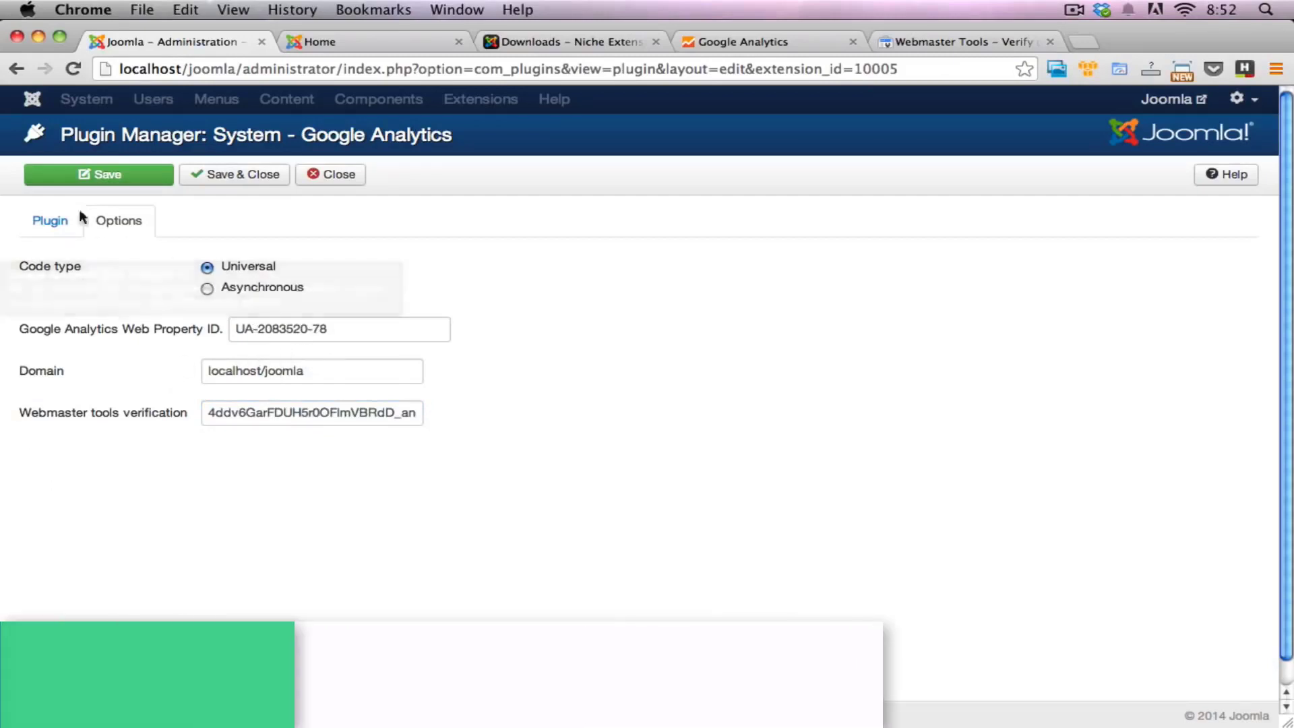
left_click(117, 179)
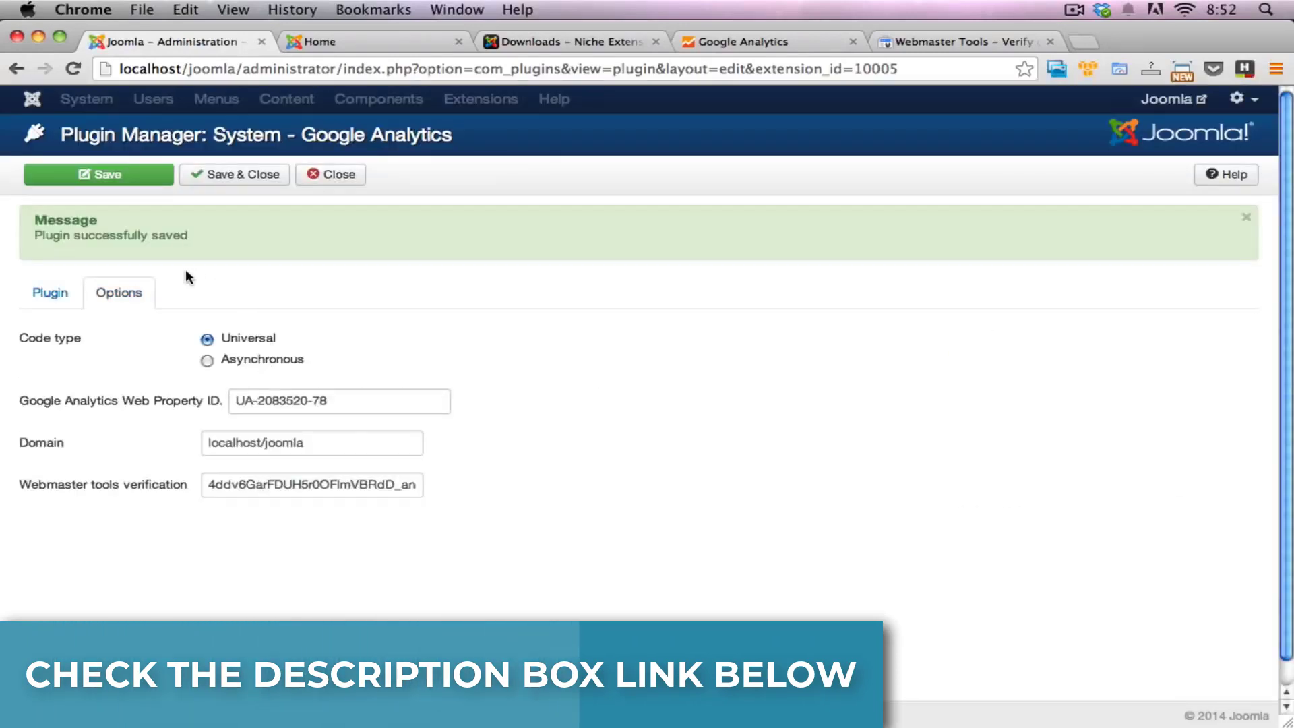
Step: Switch to the Joomla site's home page and open its page source
left_click(324, 42)
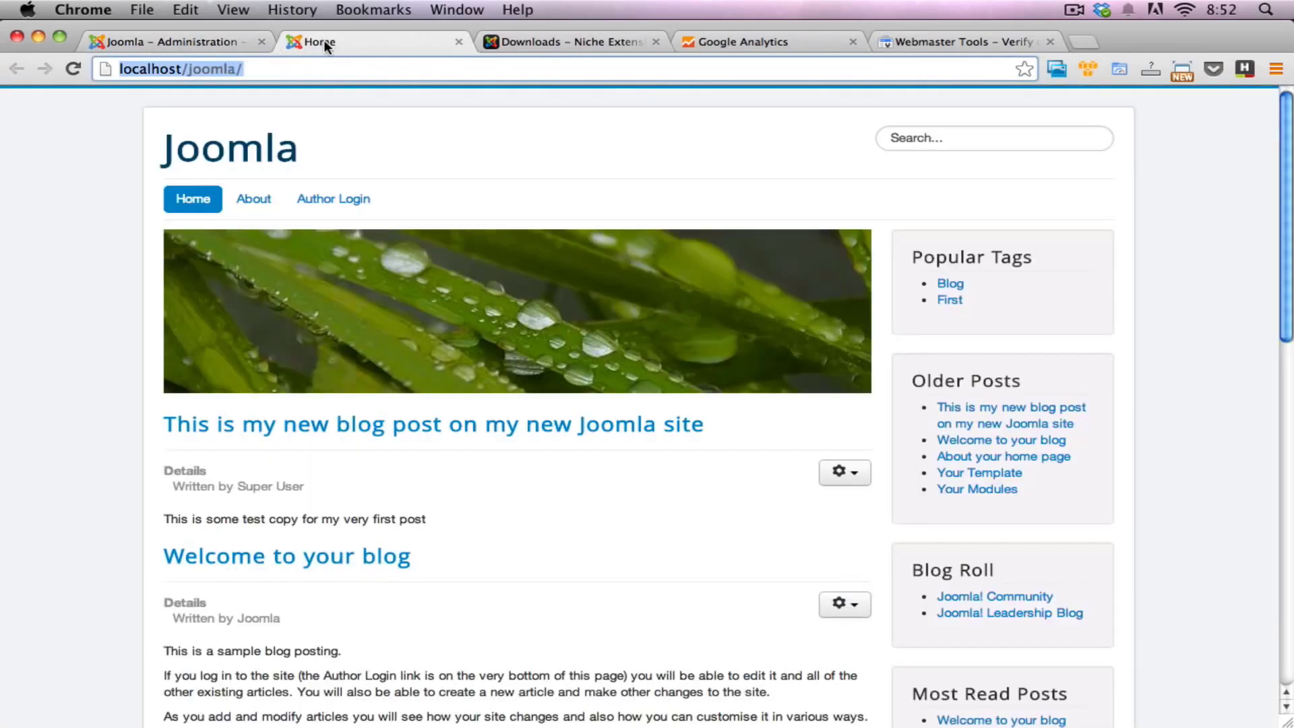
left_click(129, 209)
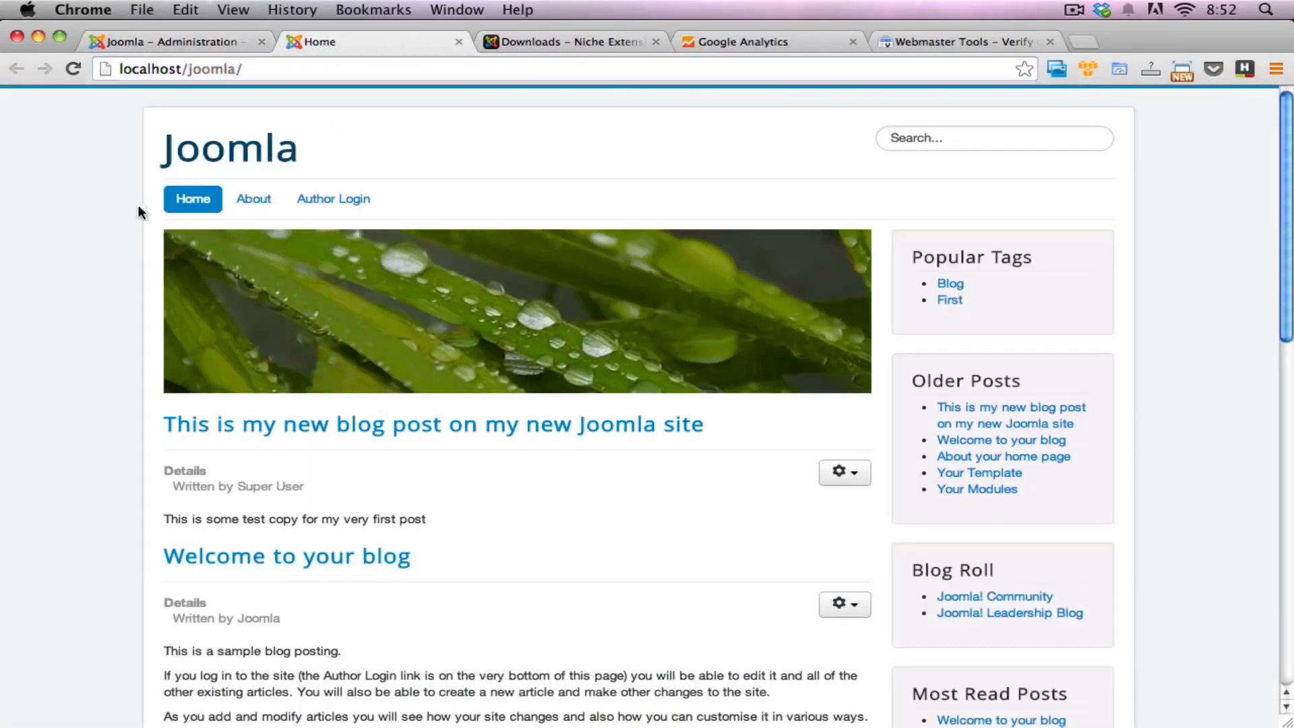
left_click(195, 198)
right_click(102, 200)
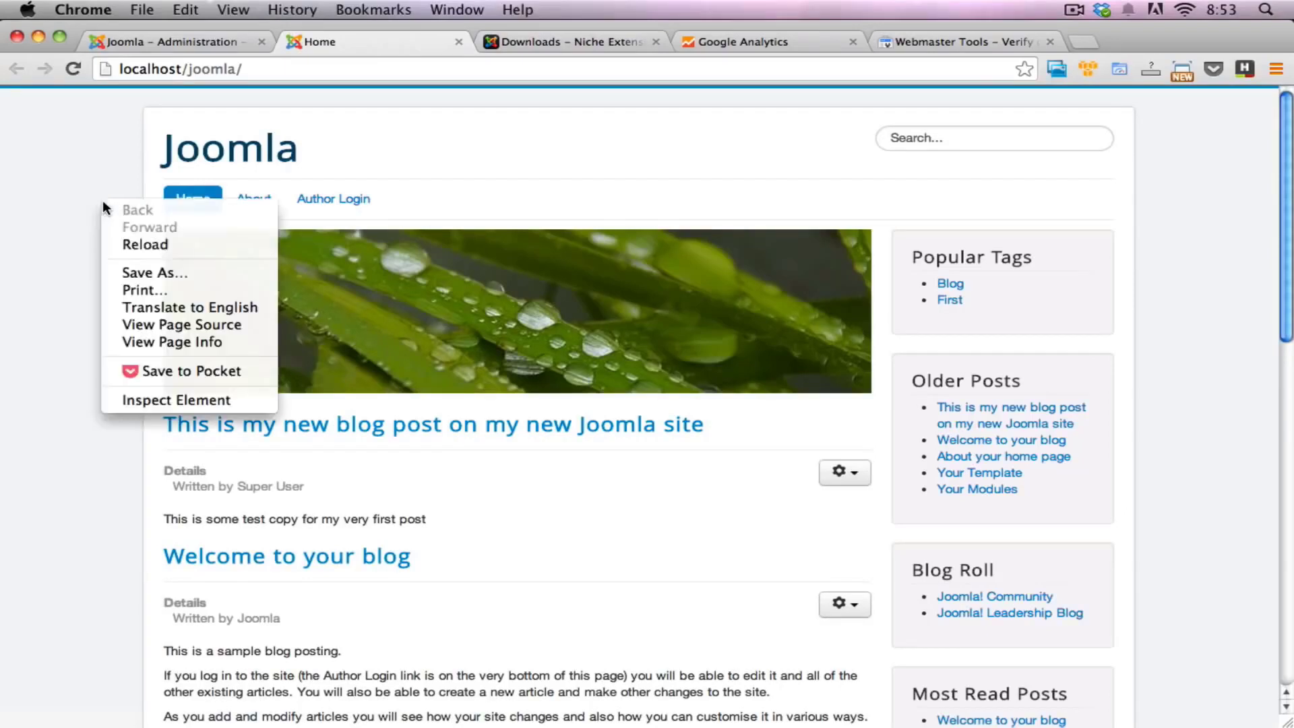
left_click(175, 324)
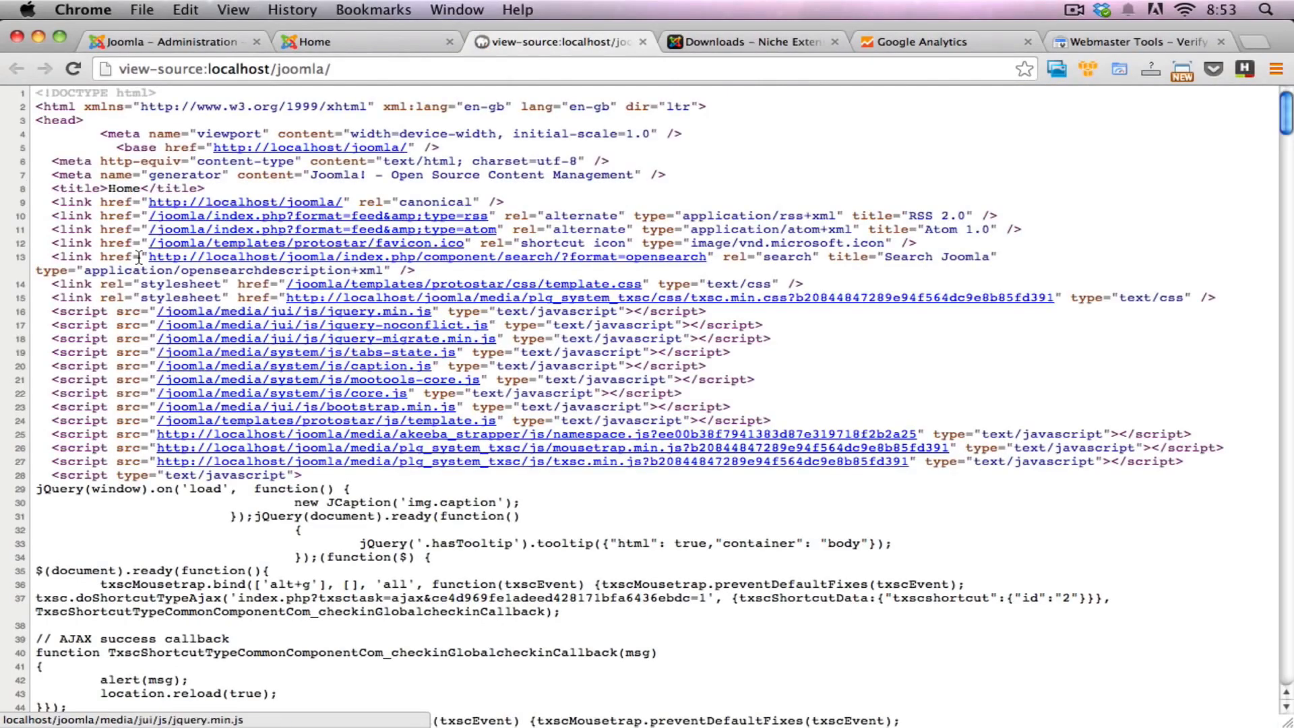
Step: Examine the source's head section for the google-site-verification meta tag and the Google Analytics script before the closing head tag
left_click_drag(84, 123, 110, 262)
scroll(107, 265, "down", 1)
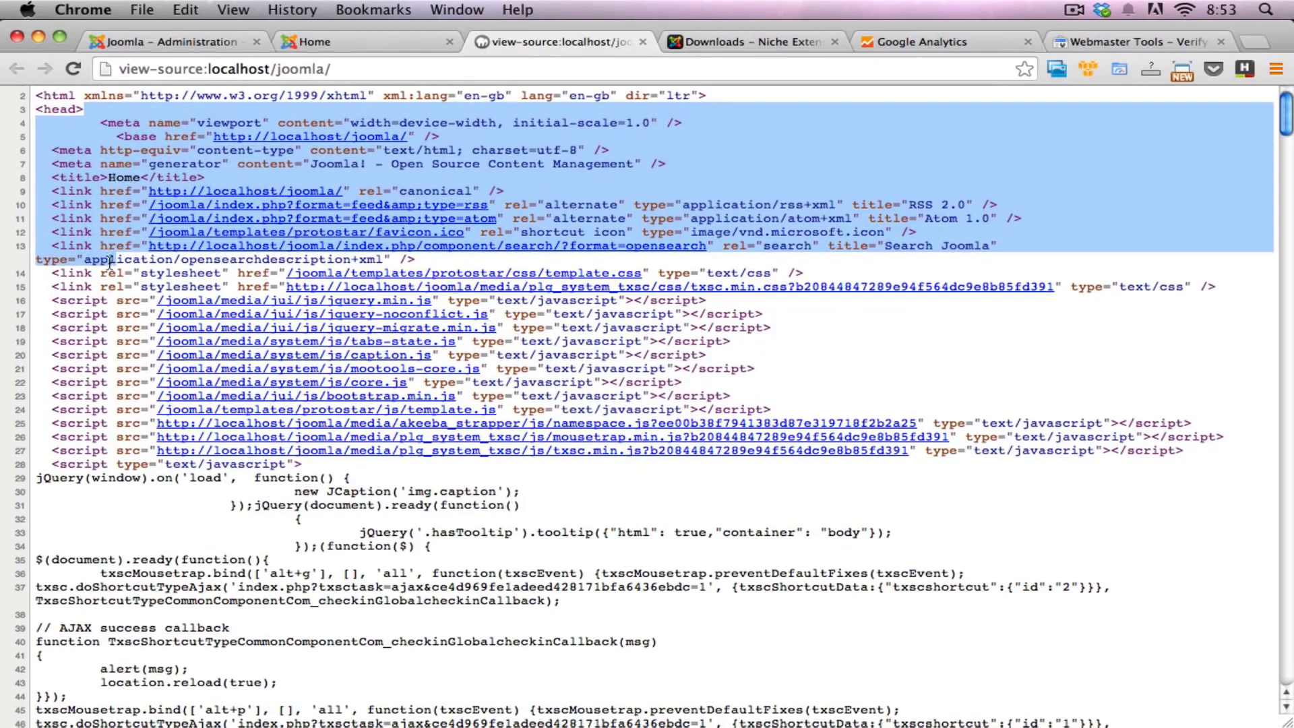
scroll(110, 262, "down", 10)
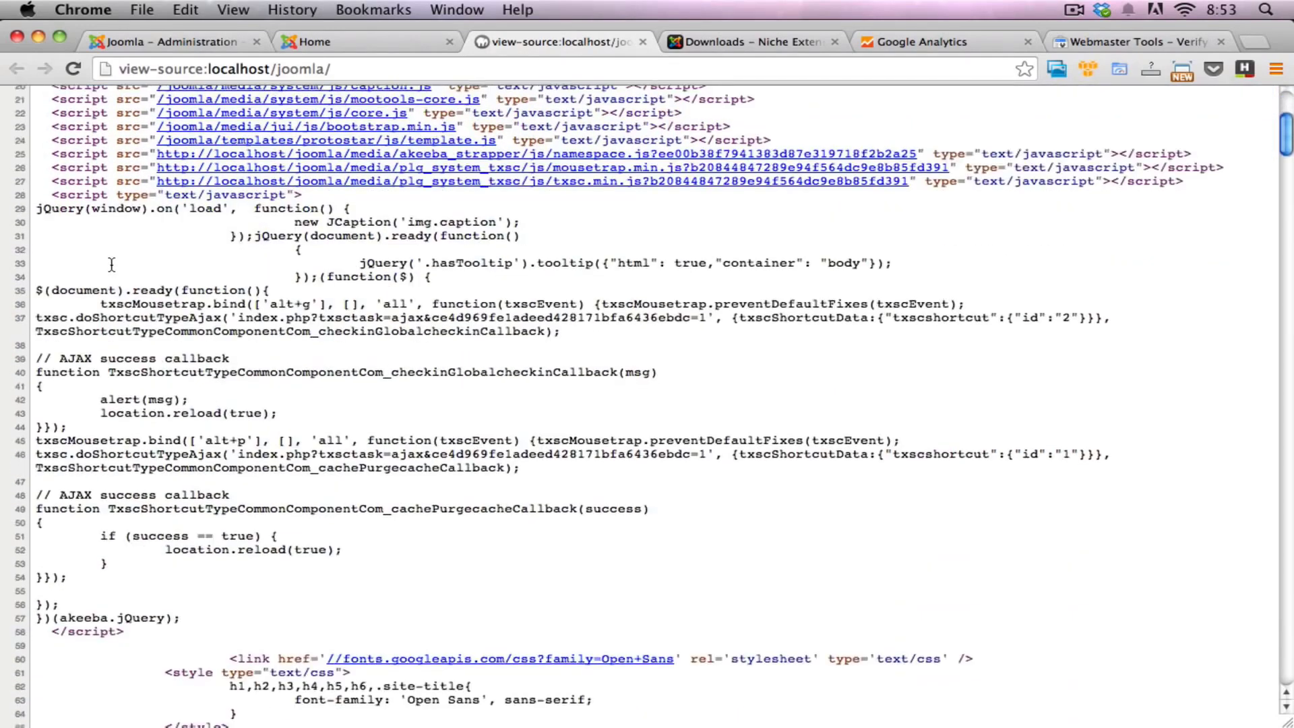
scroll(112, 264, "down", 15)
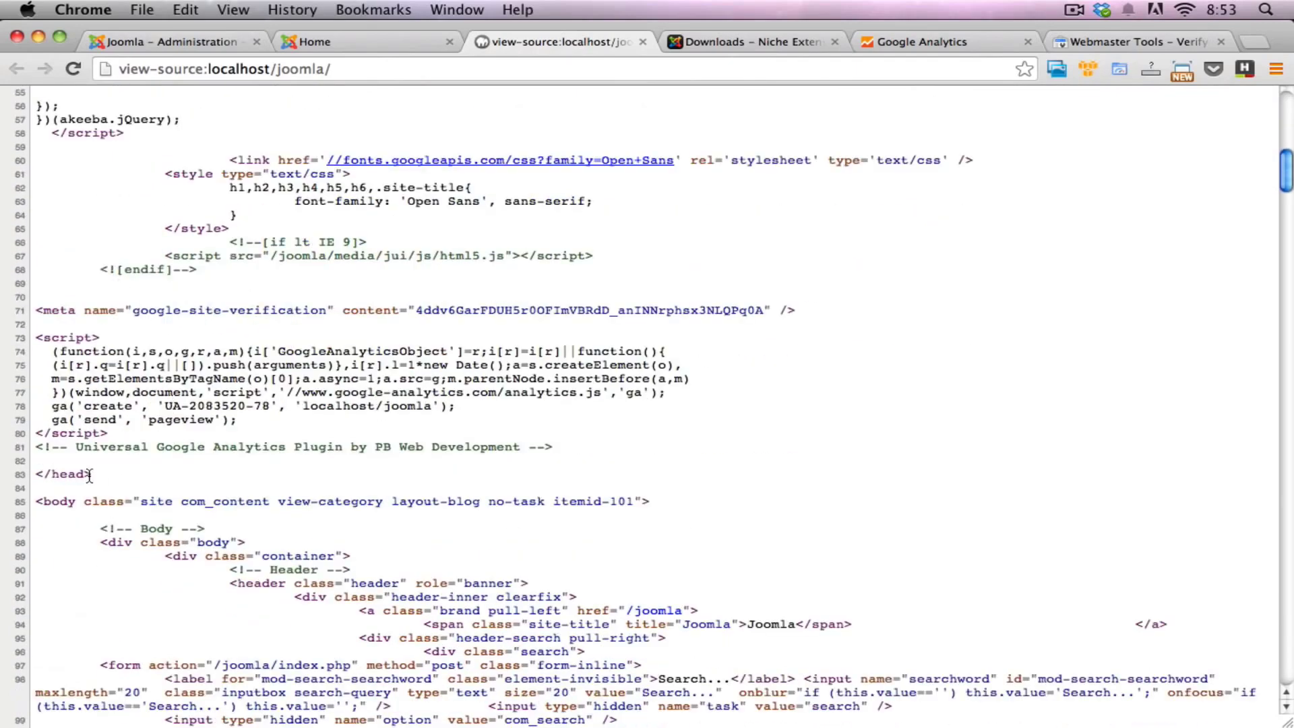
left_click_drag(92, 474, 32, 475)
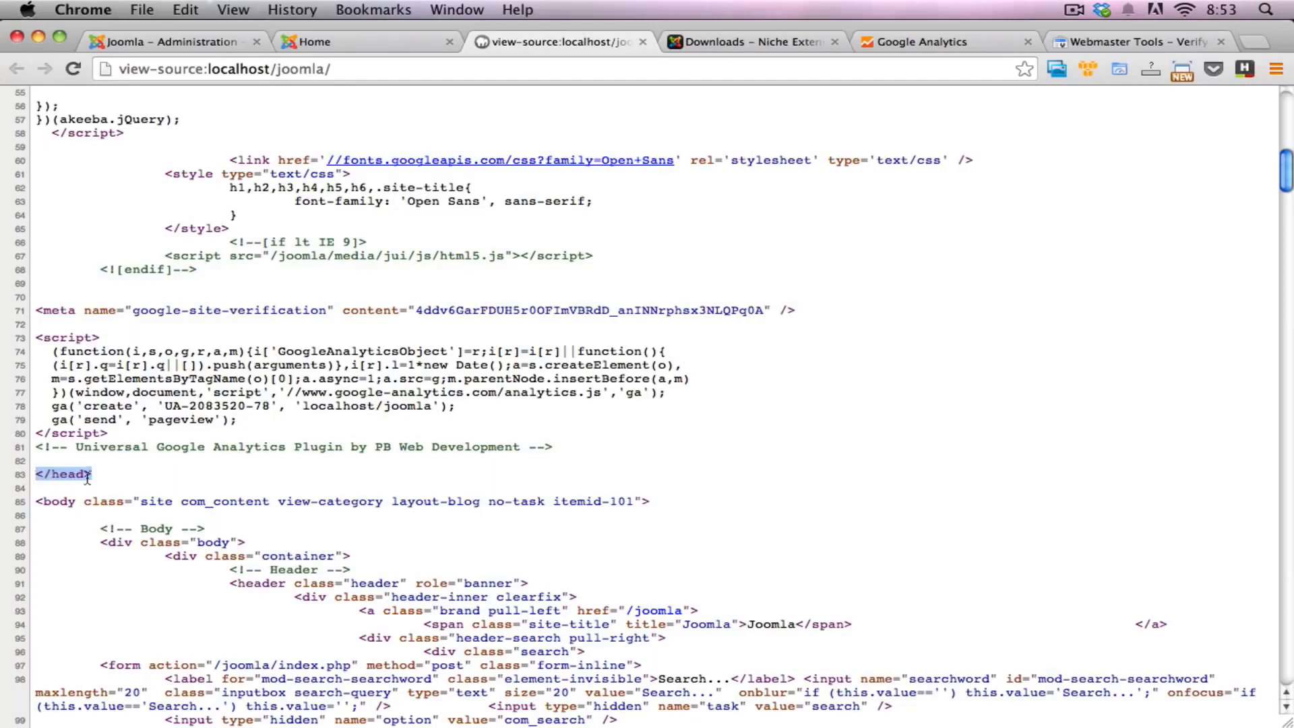
left_click(99, 360)
left_click_drag(38, 337, 478, 453)
left_click(420, 445)
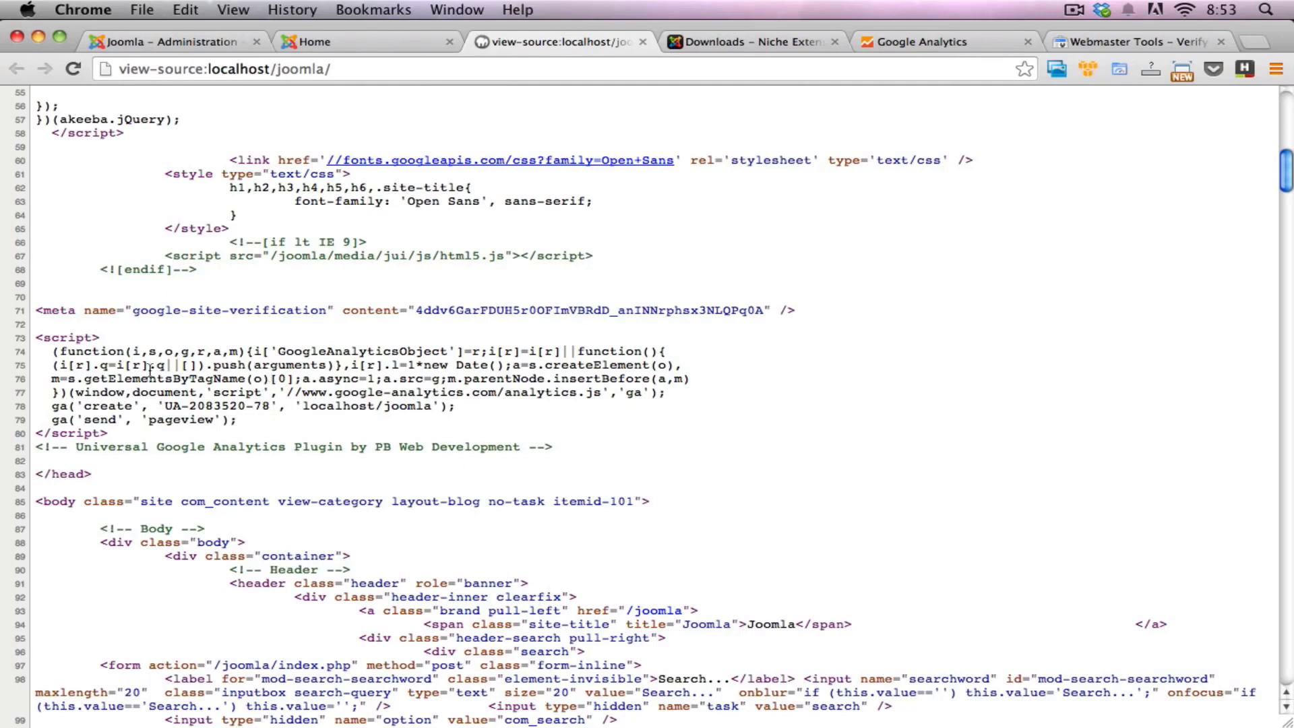
left_click_drag(111, 433, 27, 337)
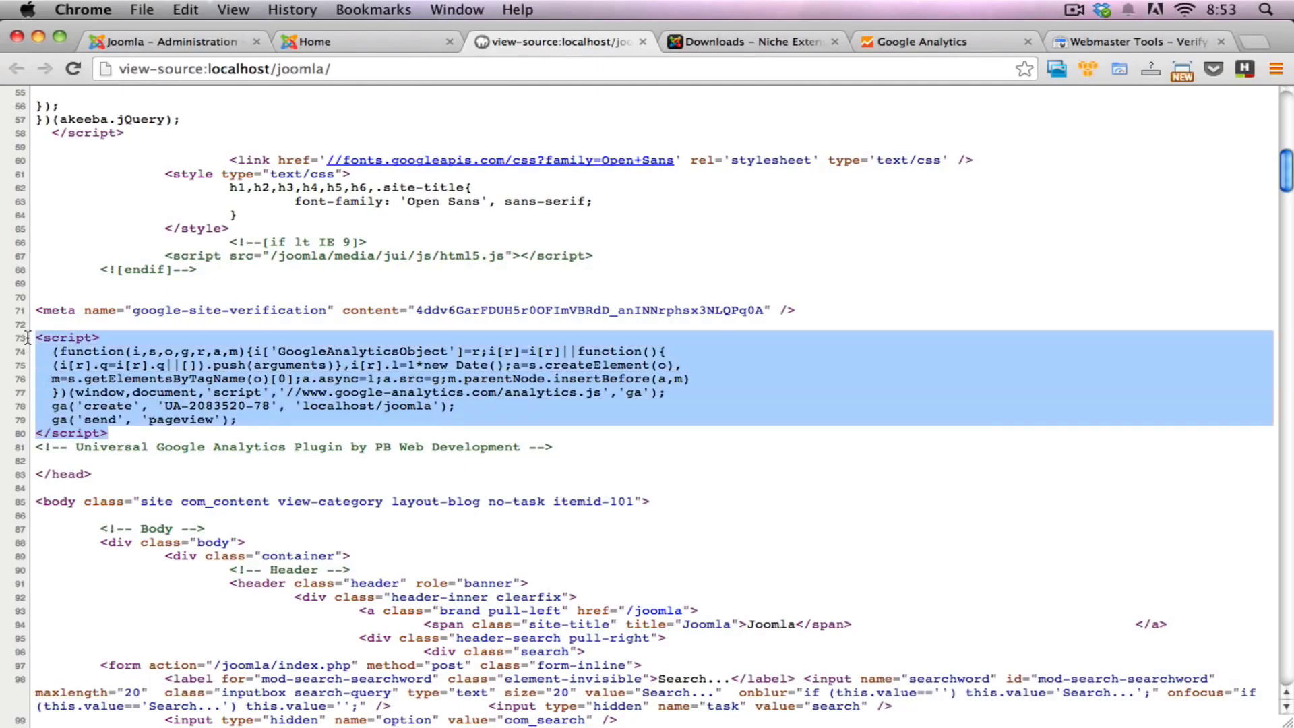
Step: Switch to Google Analytics and compare the property's tracking code with the script in the site's page source
left_click(957, 39)
scroll(659, 385, "down", 3)
left_click(514, 375)
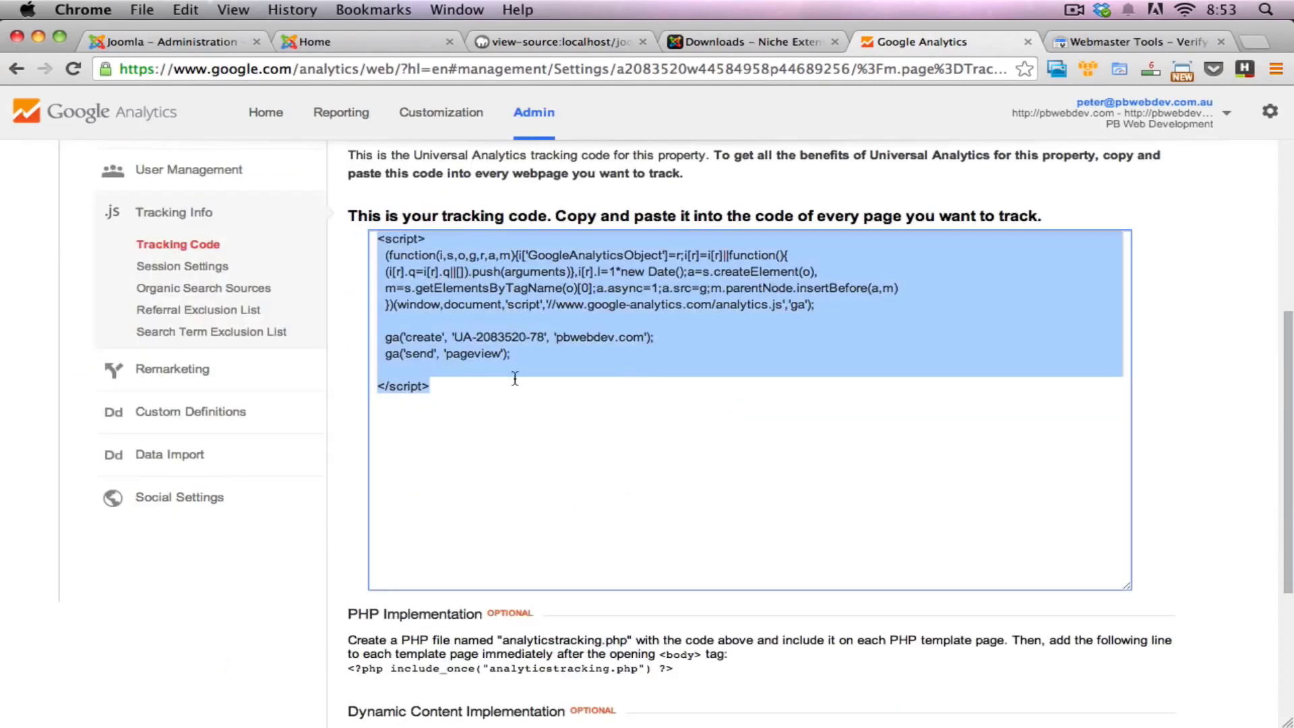
left_click(482, 378)
left_click(502, 374)
left_click(407, 322)
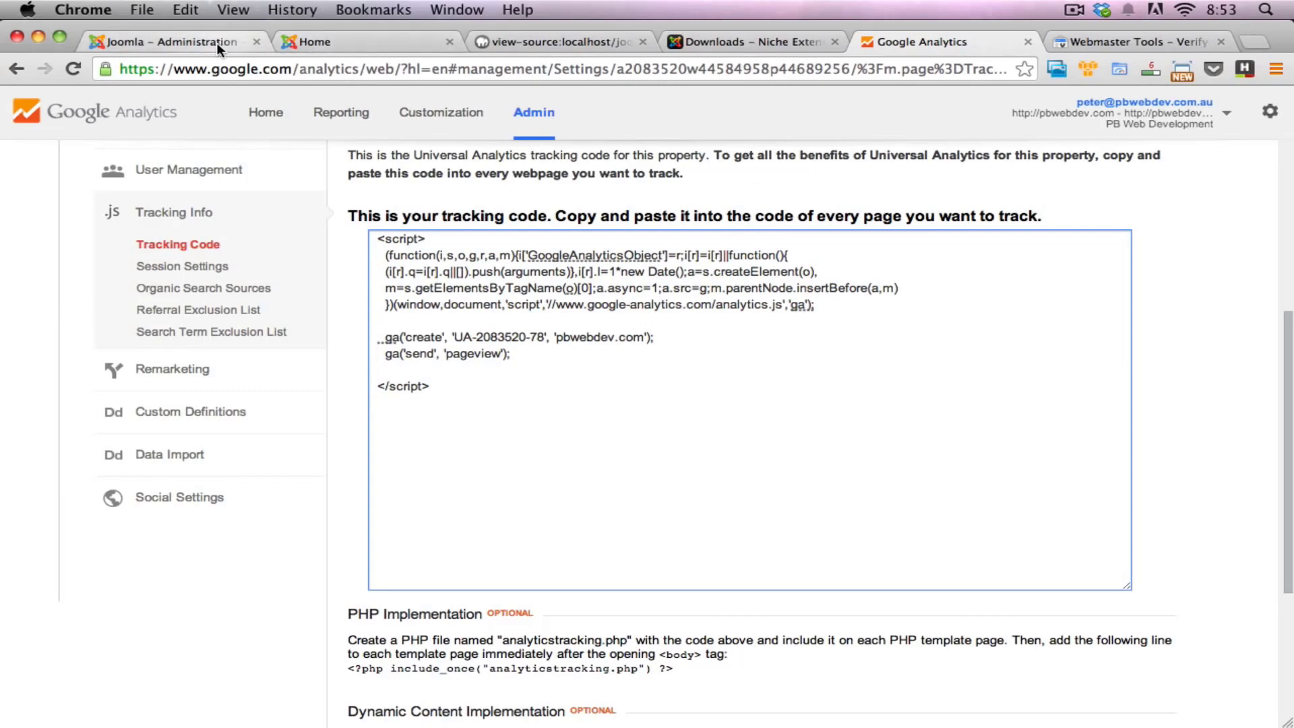
Step: Return to the Joomla site's page source and check the tracking ID and domain in the Google Analytics script's create line
left_click(560, 43)
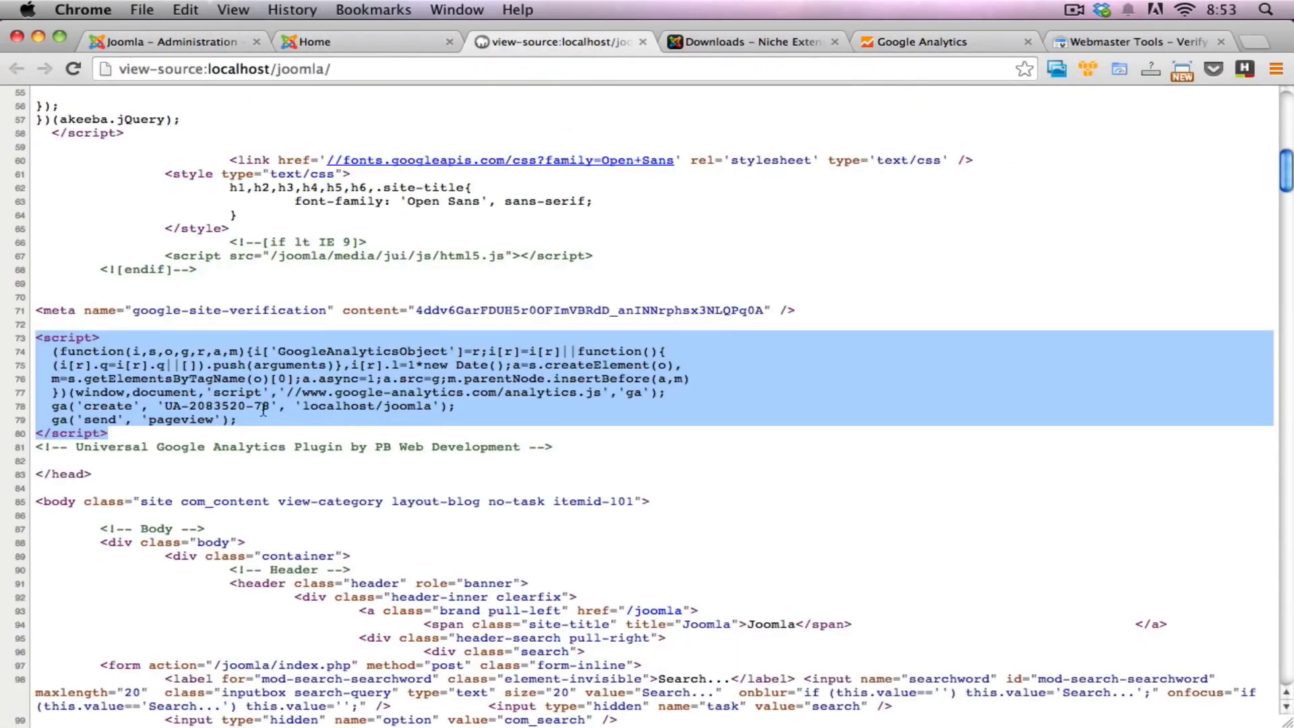
left_click(168, 423)
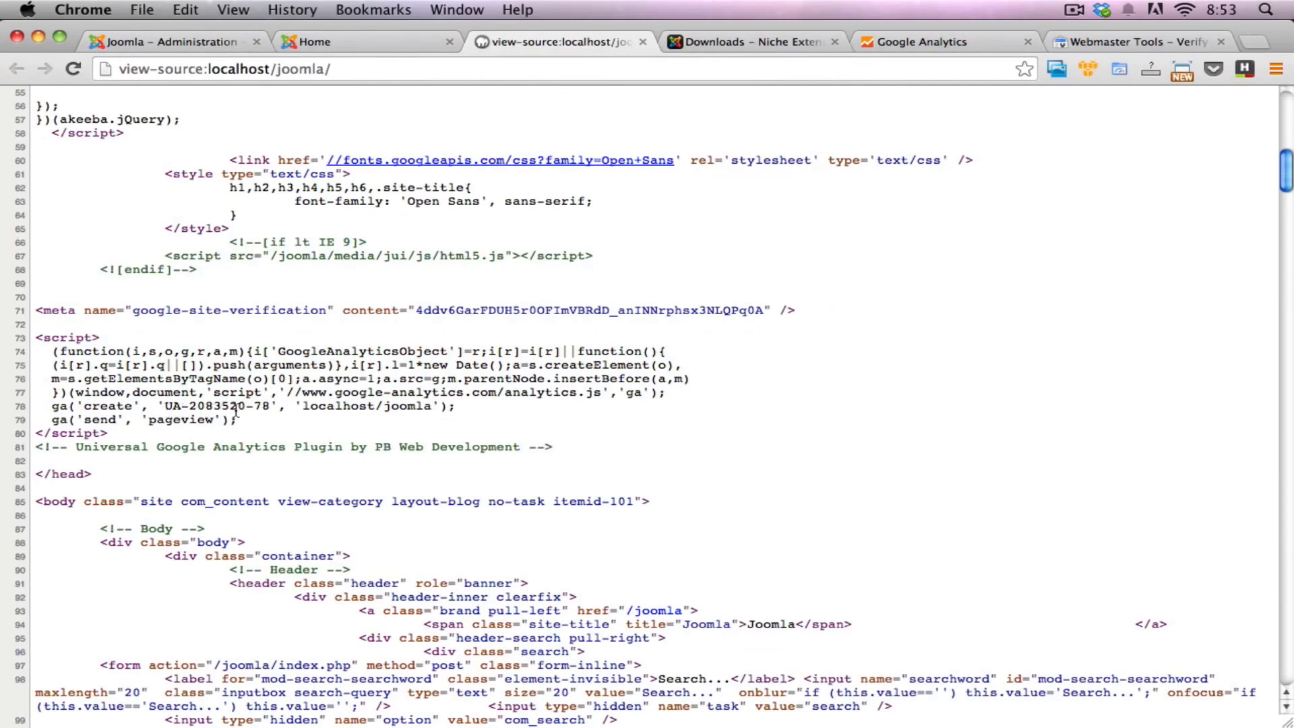
left_click_drag(303, 407, 435, 406)
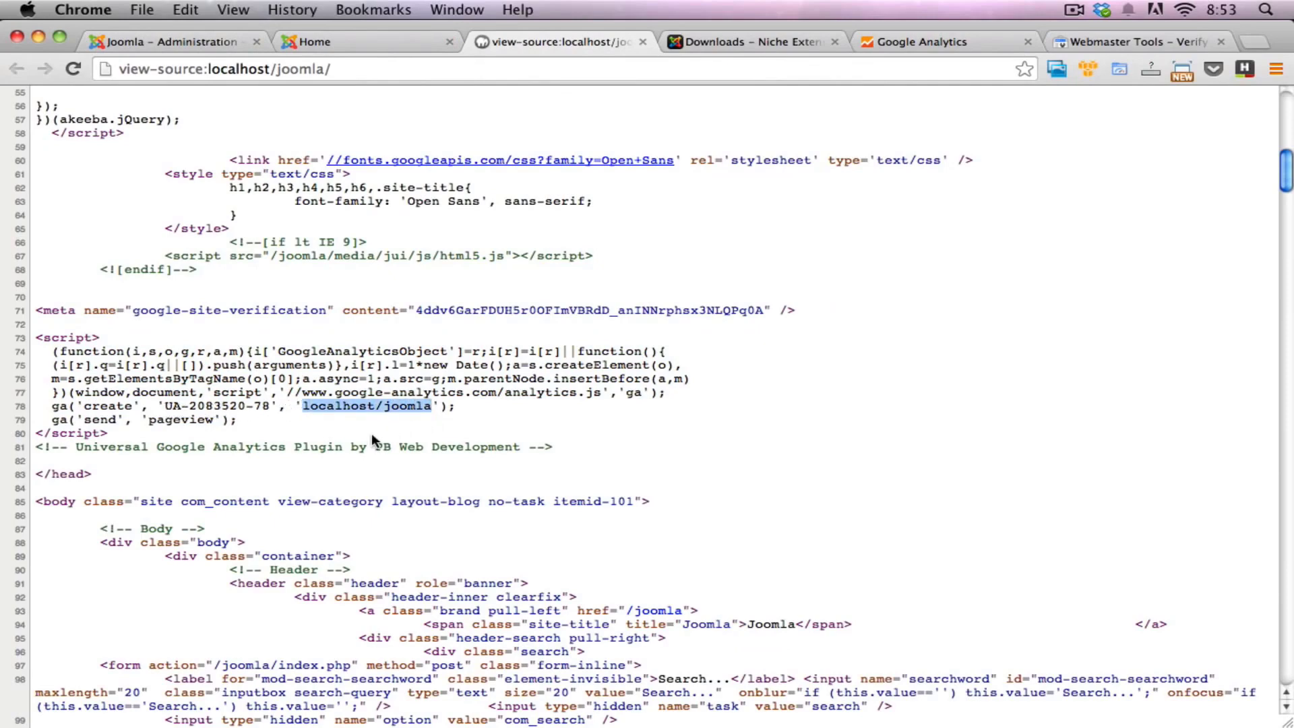
left_click(130, 365)
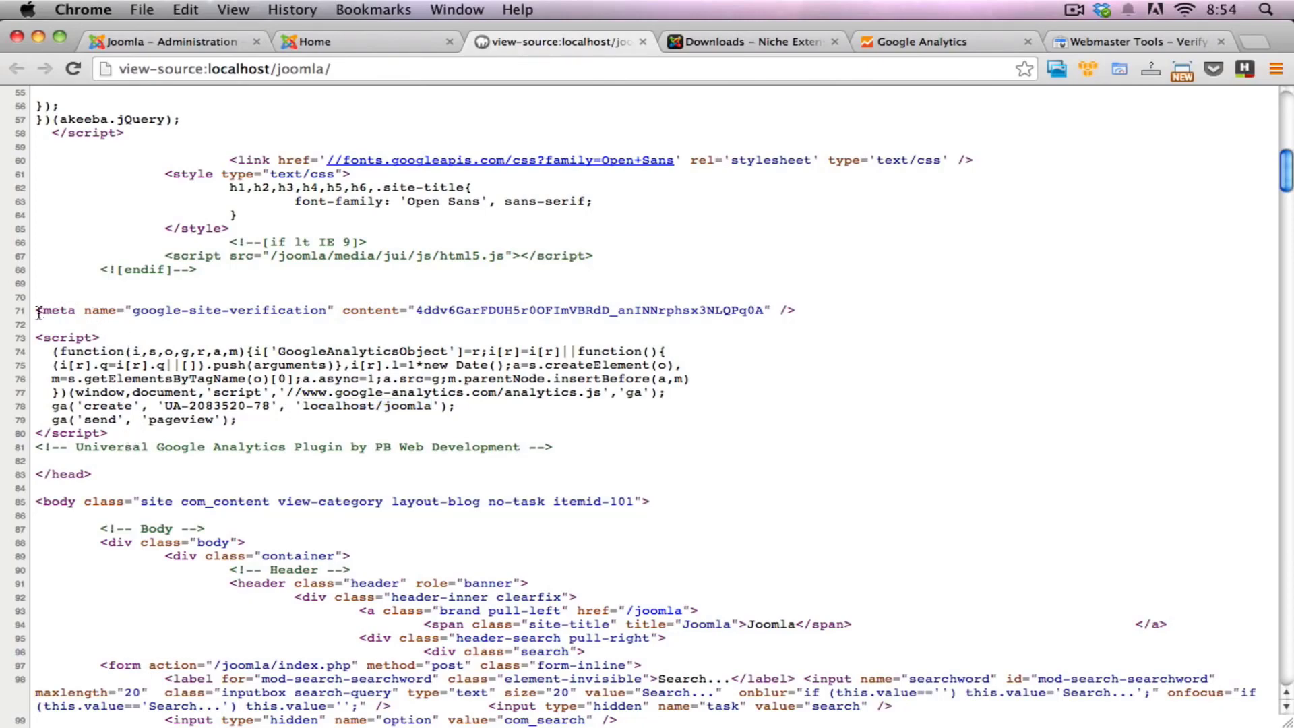
Step: Check the google-site-verification meta tag above the script and highlight the whole verification code in its content attribute
left_click_drag(35, 311, 616, 314)
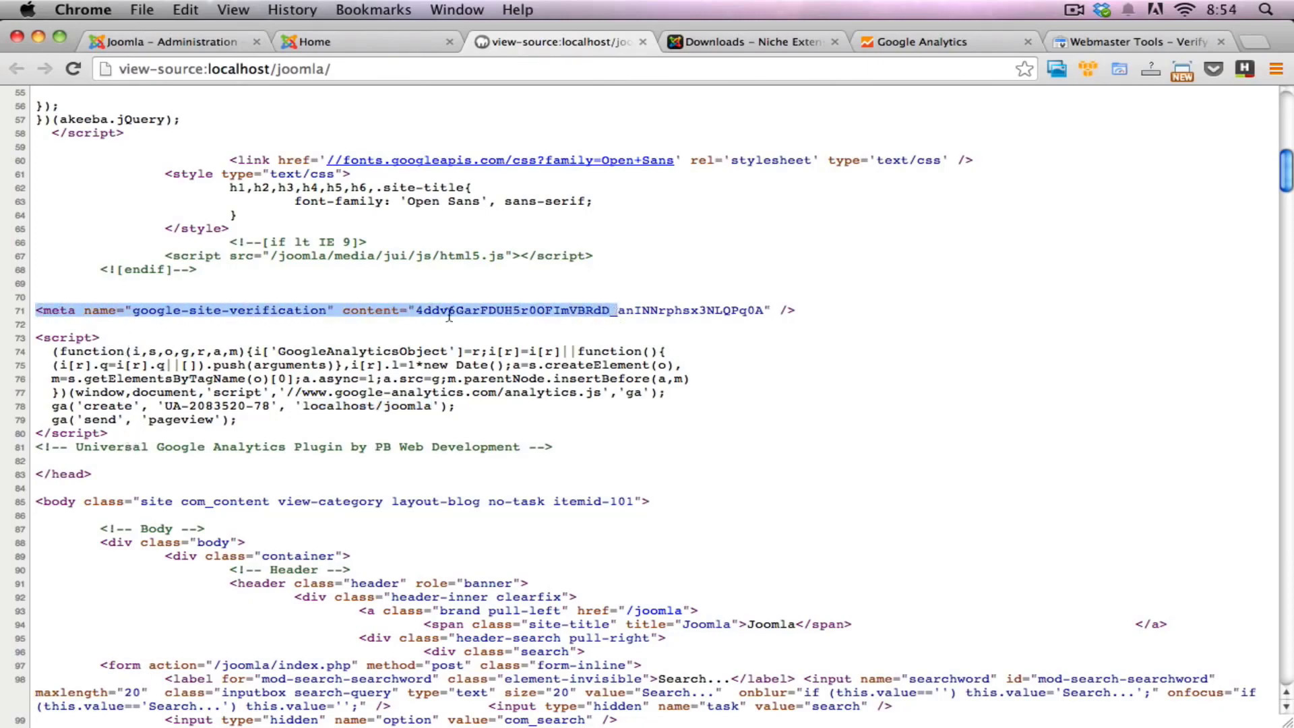
triple_click(478, 312)
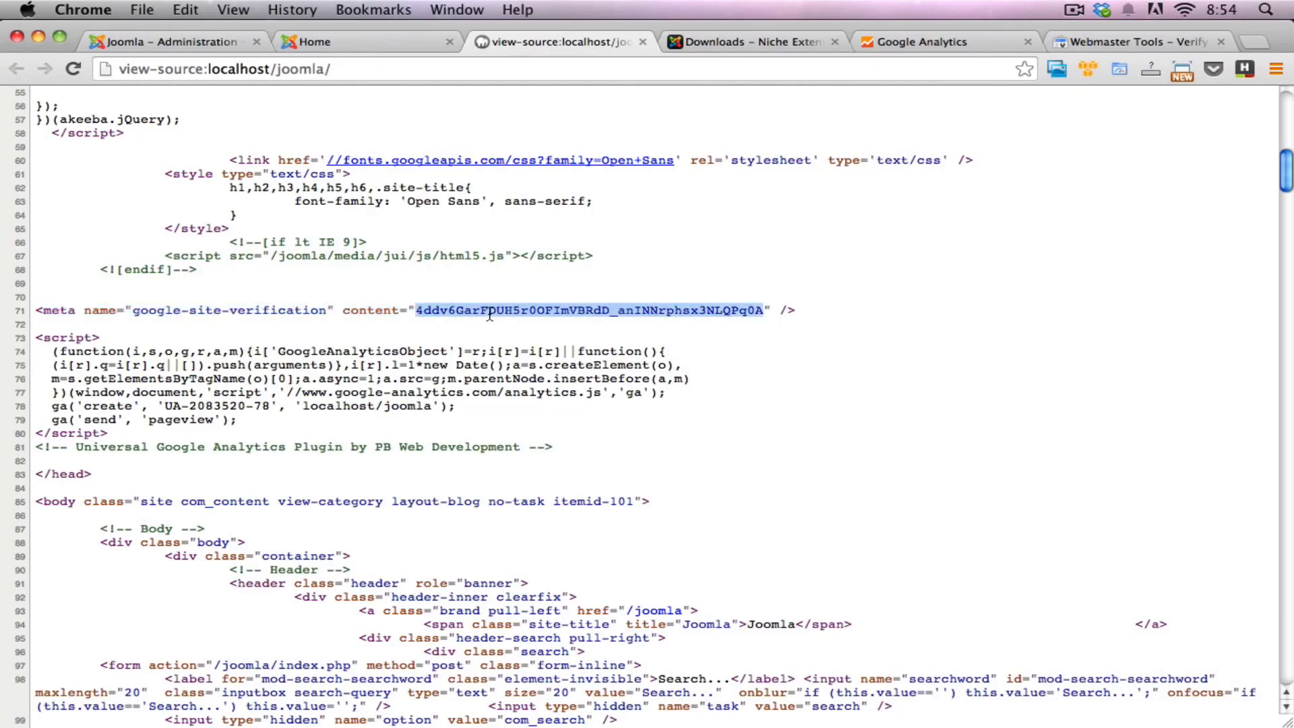
left_click(429, 311)
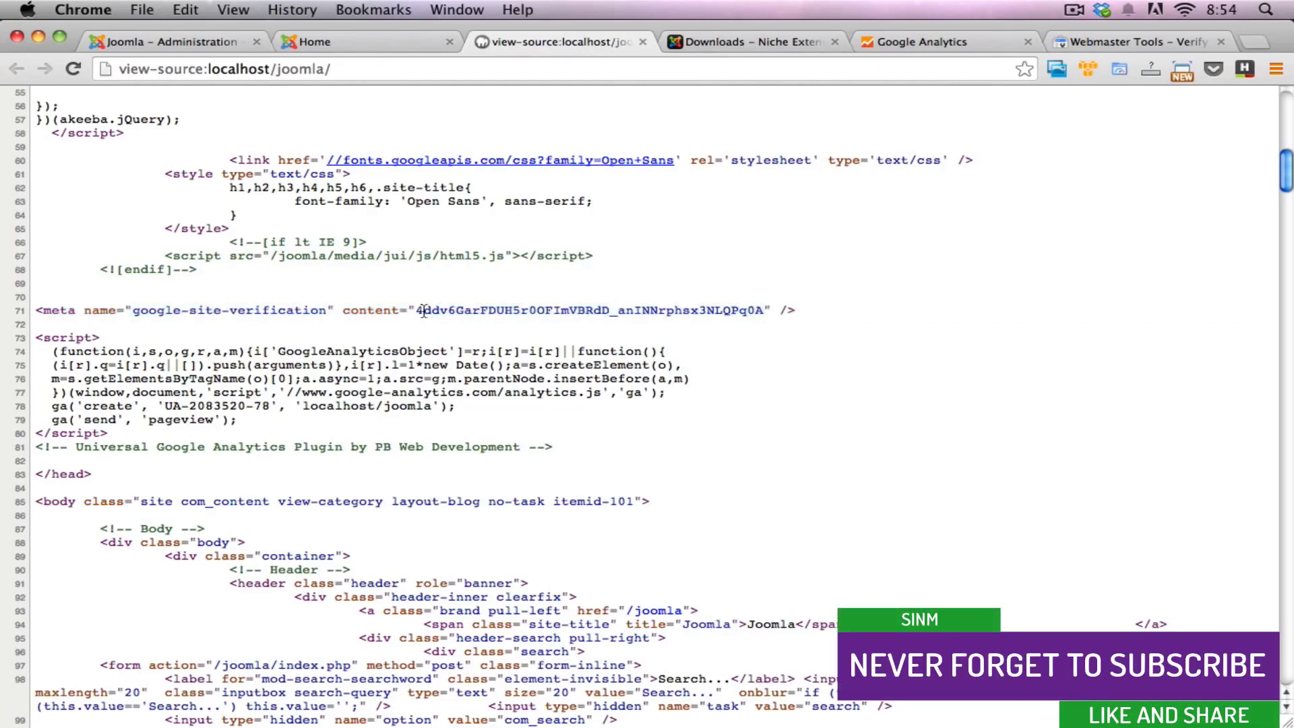
left_click_drag(417, 311, 767, 314)
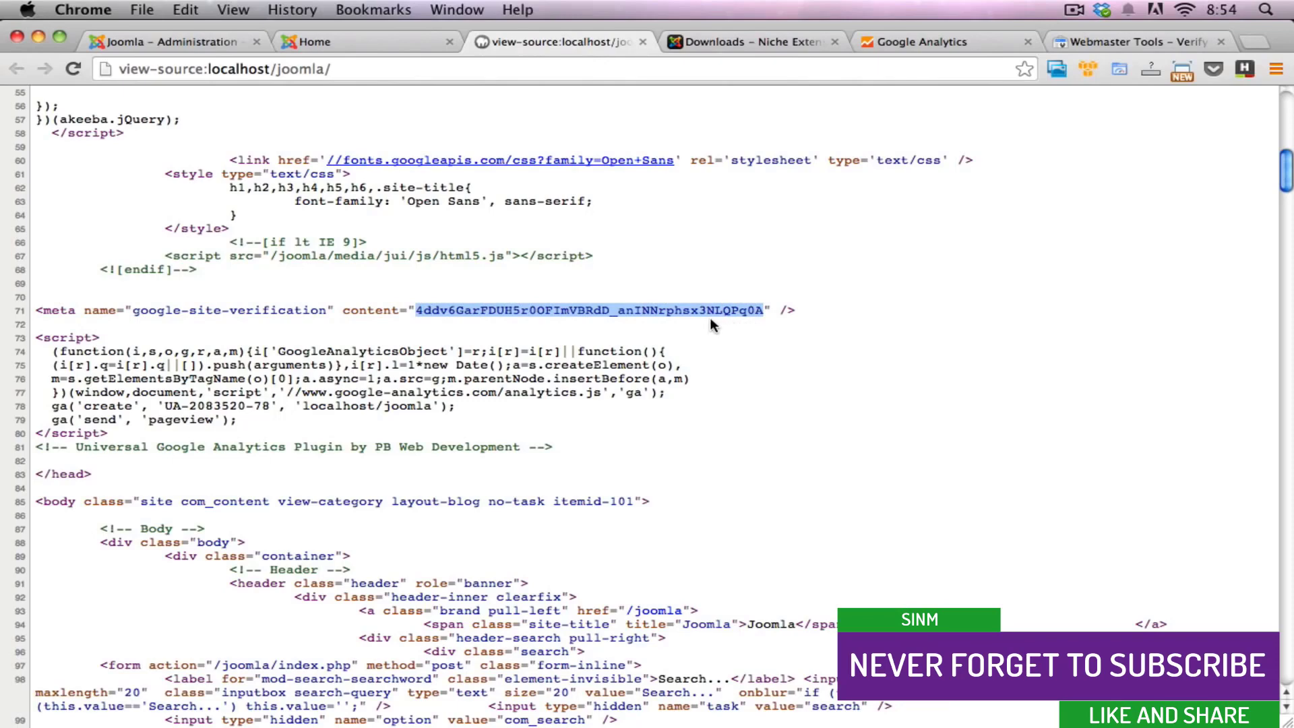